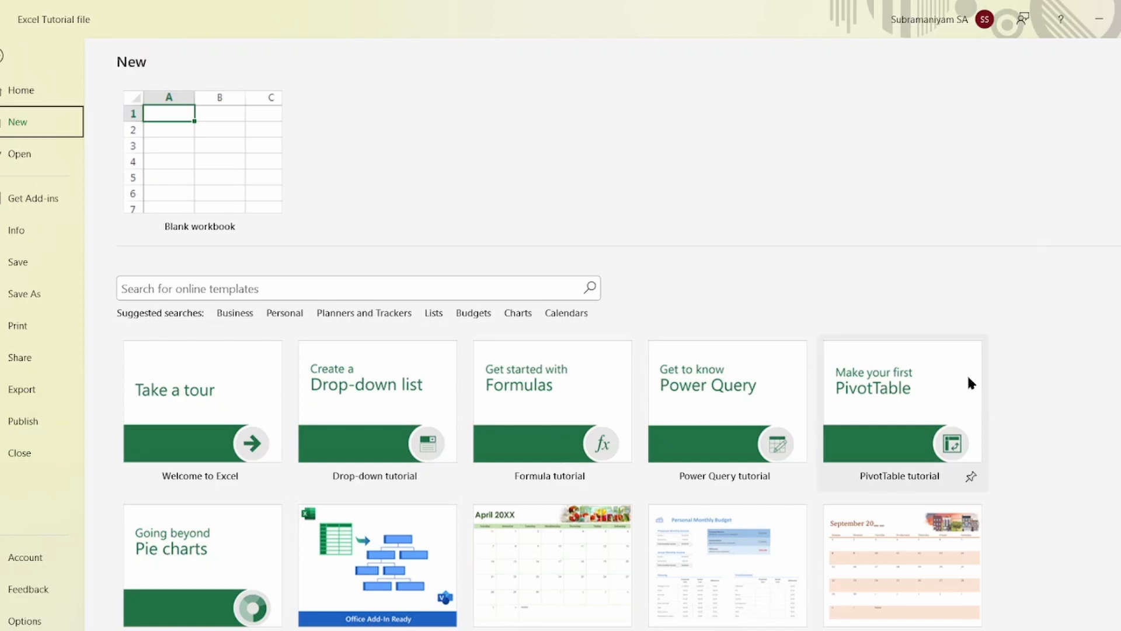
Step: Browse the available templates and create a new blank workbook
scroll(976, 370, "down", 2)
scroll(1101, 347, "down", 3)
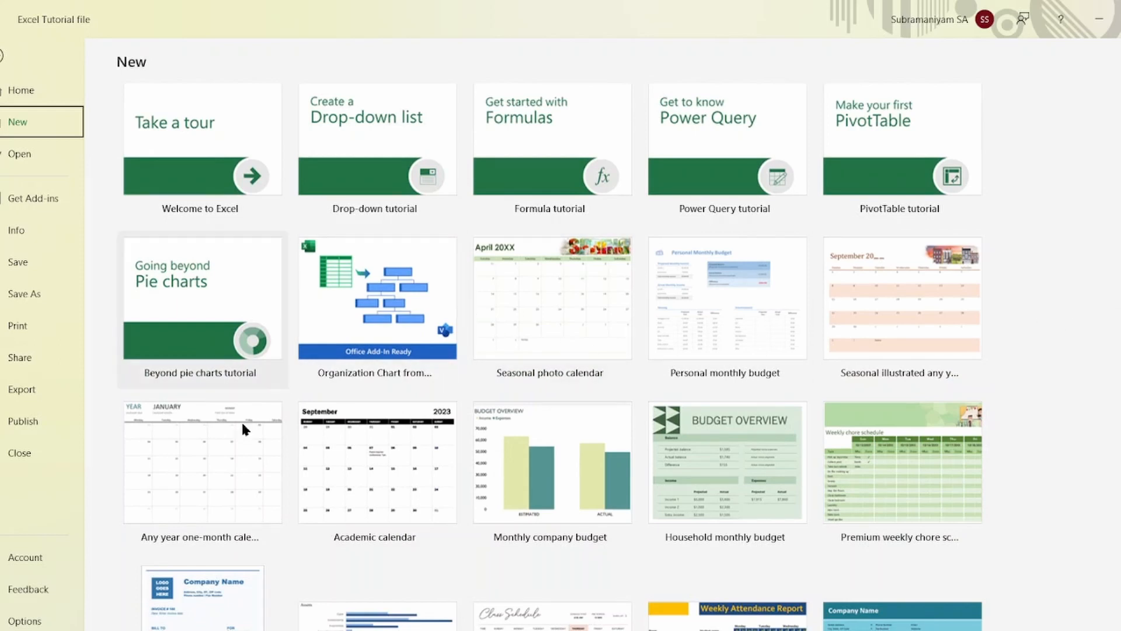
scroll(672, 469, "down", 2)
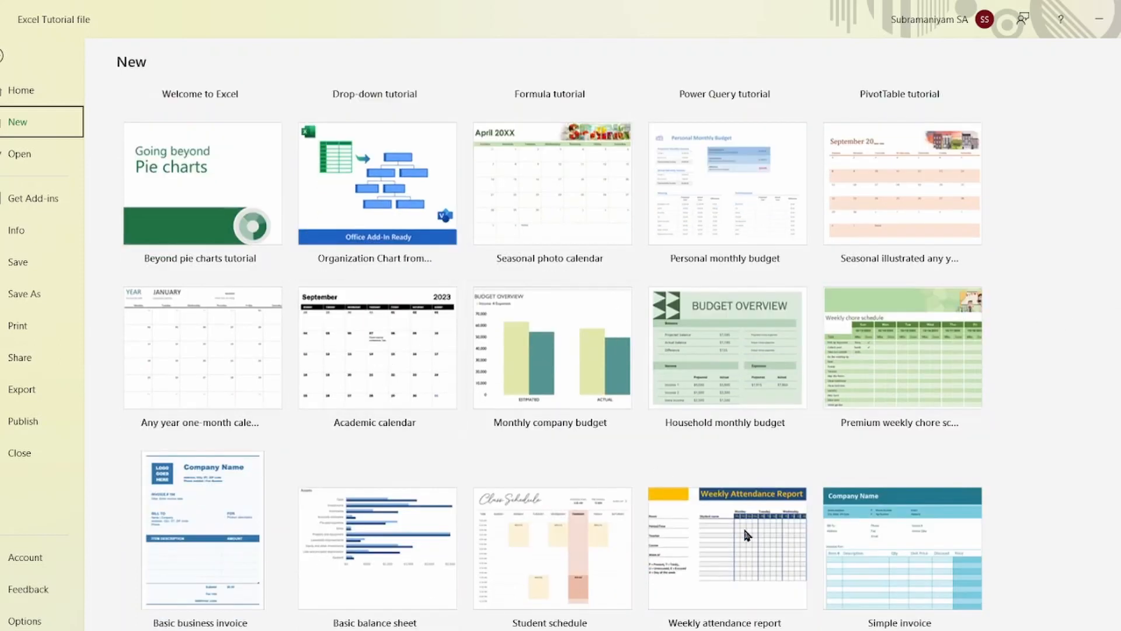
scroll(1080, 386, "up", 6)
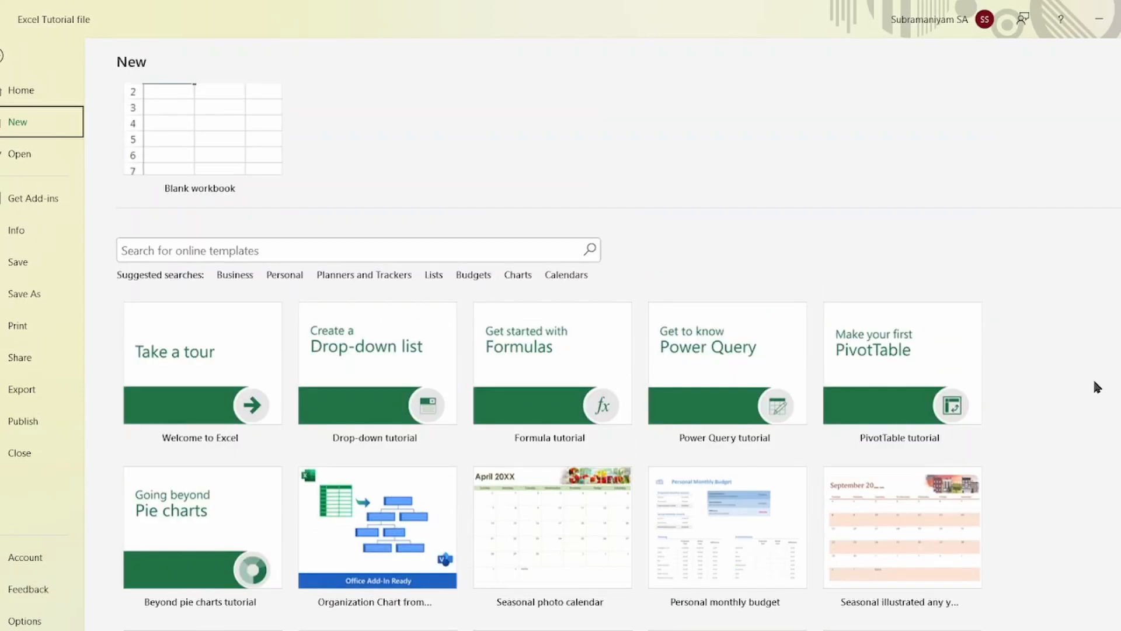
left_click(226, 135)
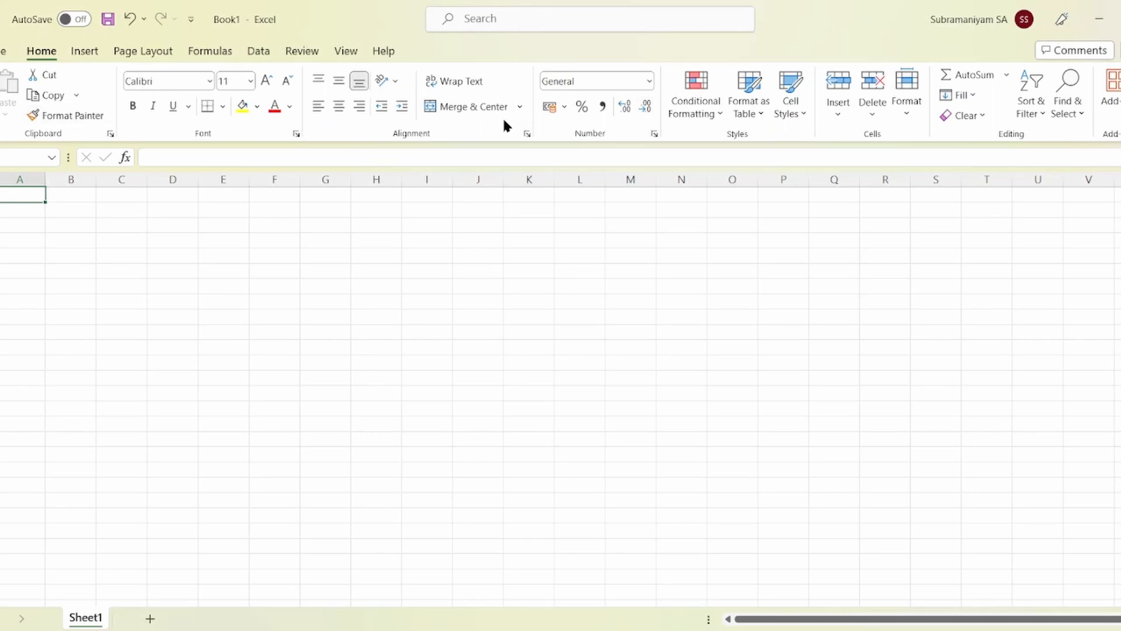
Step: Look through the insert, page layout, formula, data, review and view commands, and return to the home commands
left_click(85, 51)
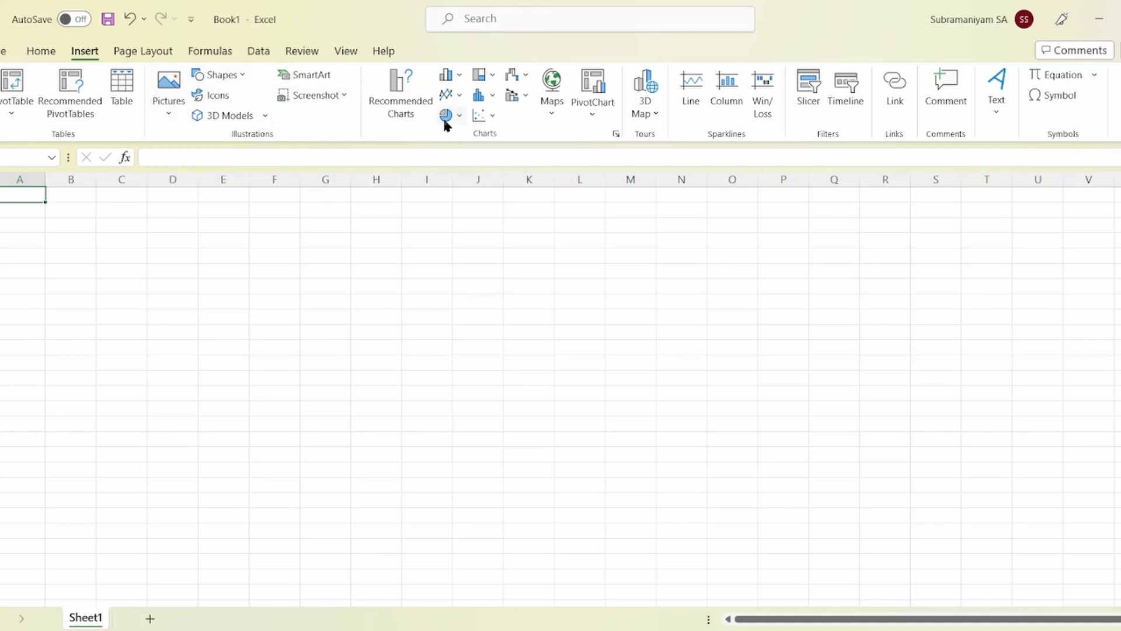
left_click(142, 53)
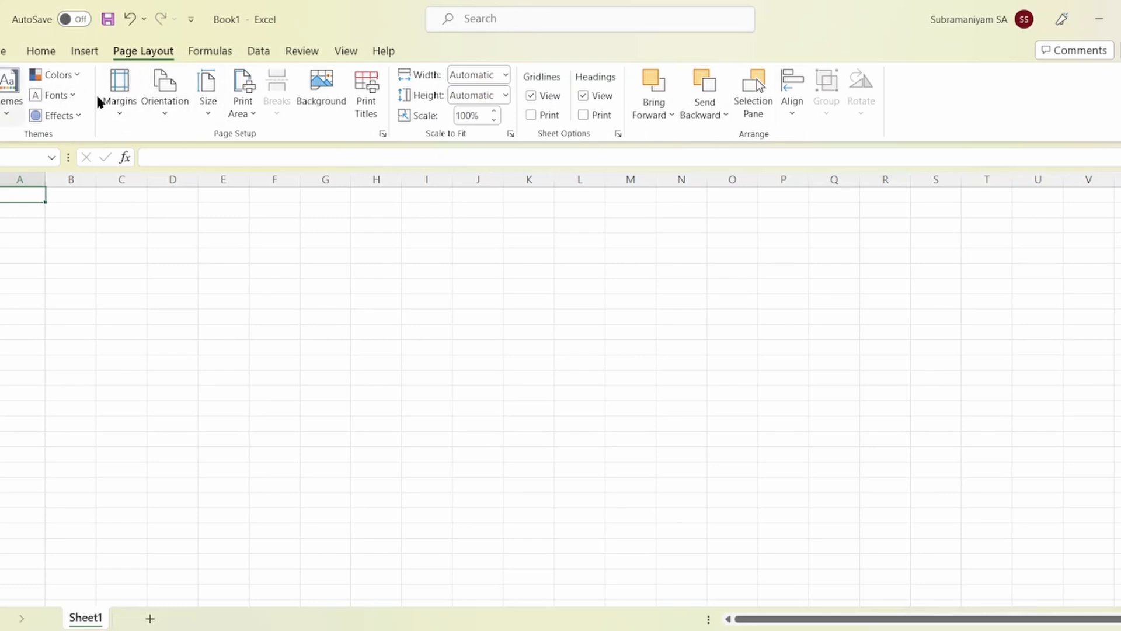
left_click(219, 55)
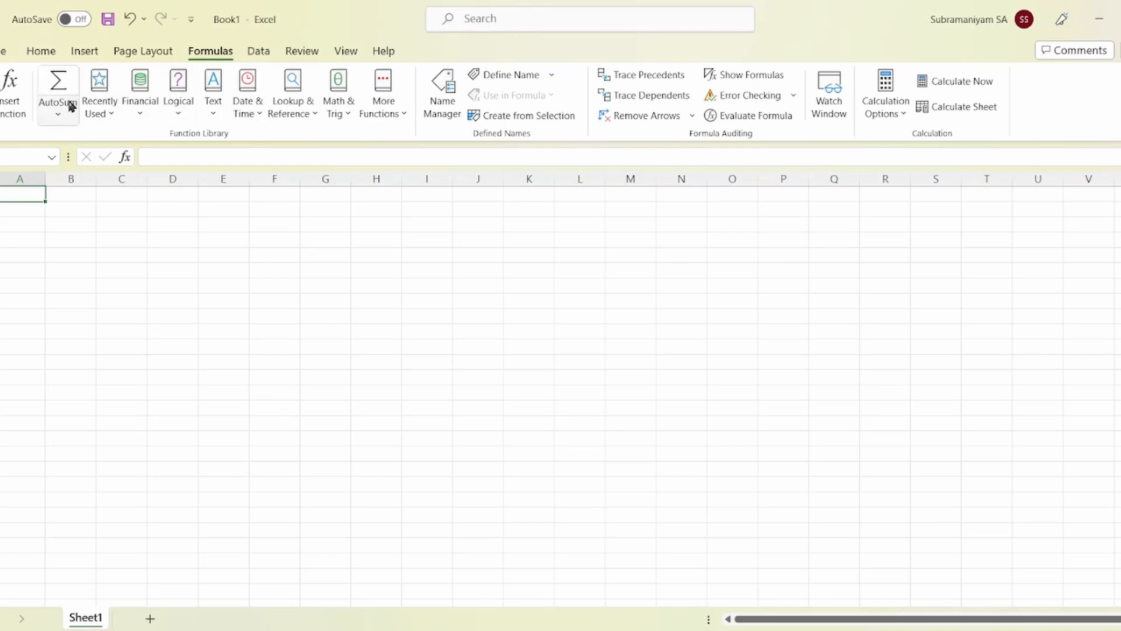
left_click(258, 53)
left_click(307, 53)
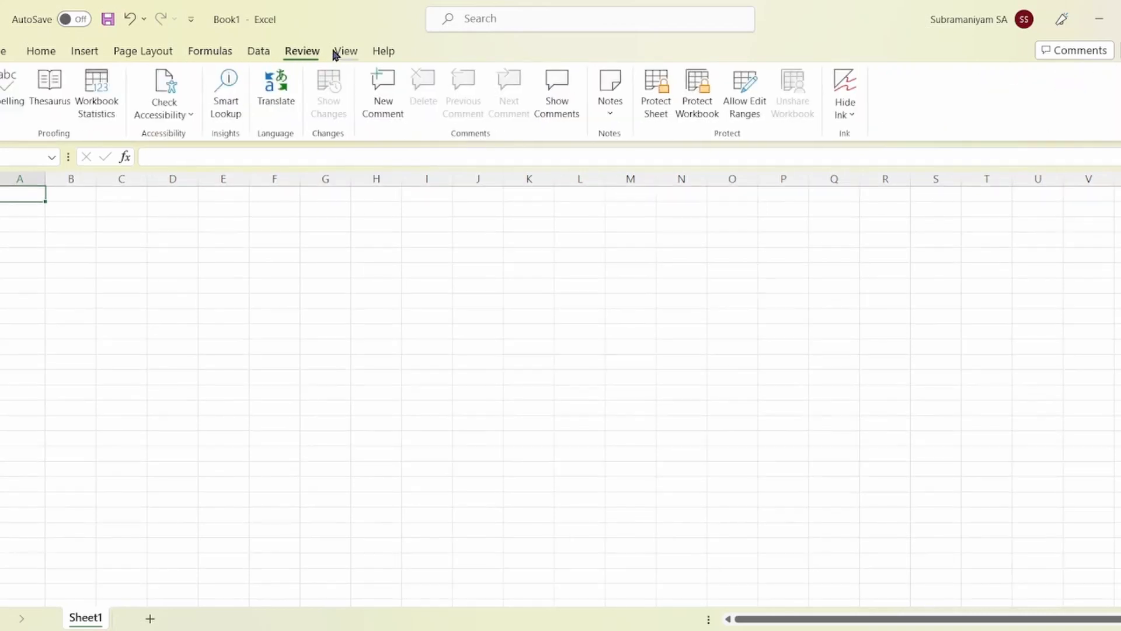
left_click(341, 52)
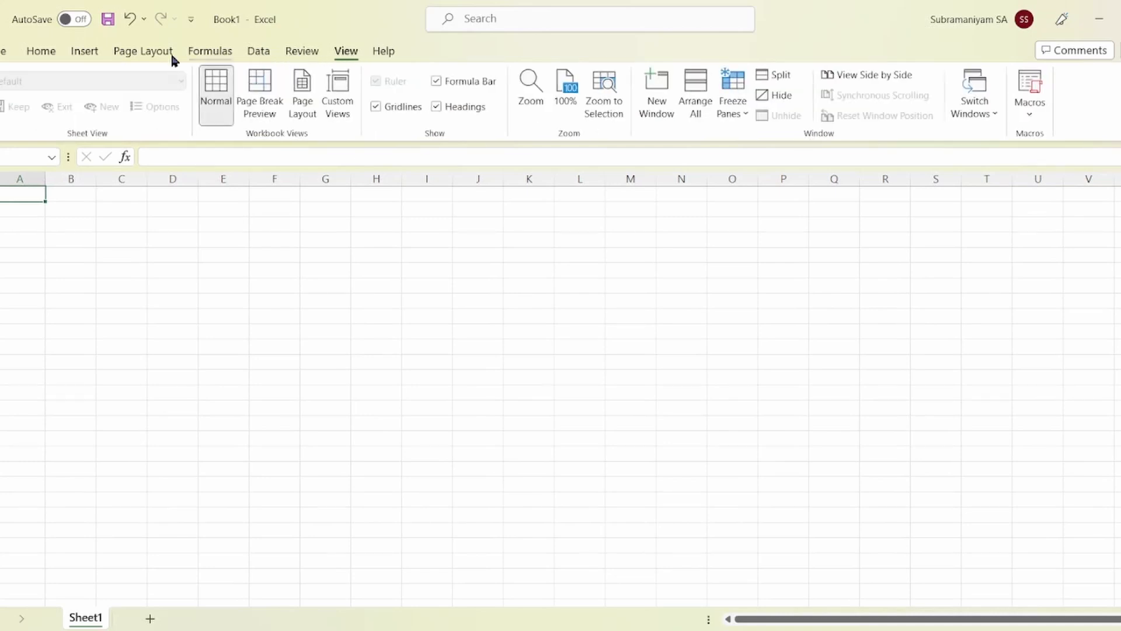
left_click(41, 52)
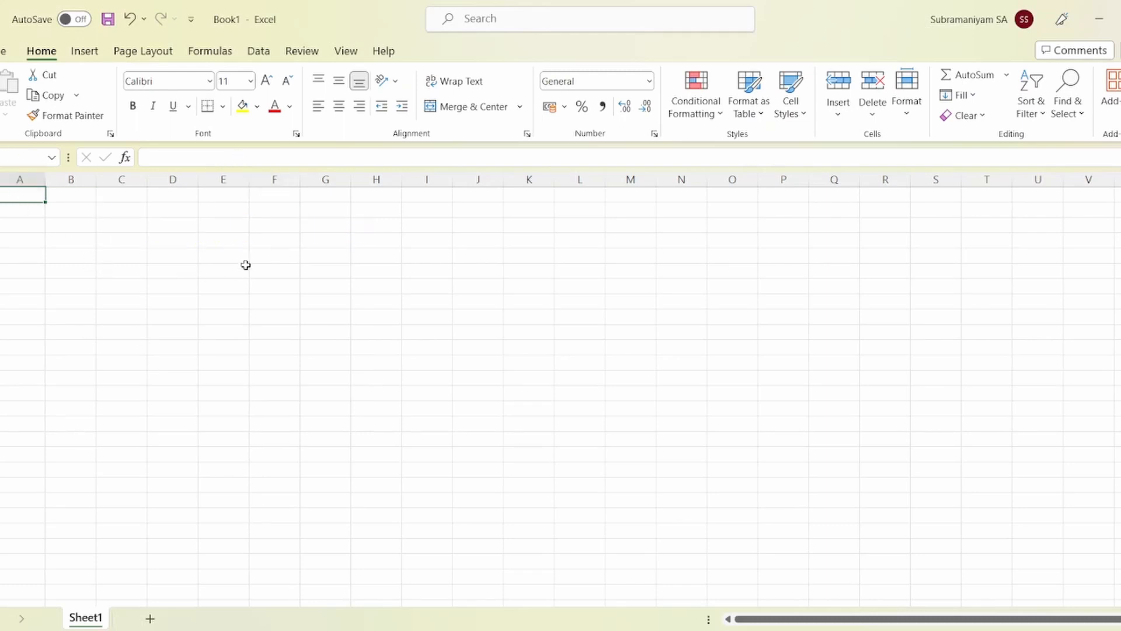
Step: Select in turn column D, row 4 and the cell range D4:F12
left_click(224, 272)
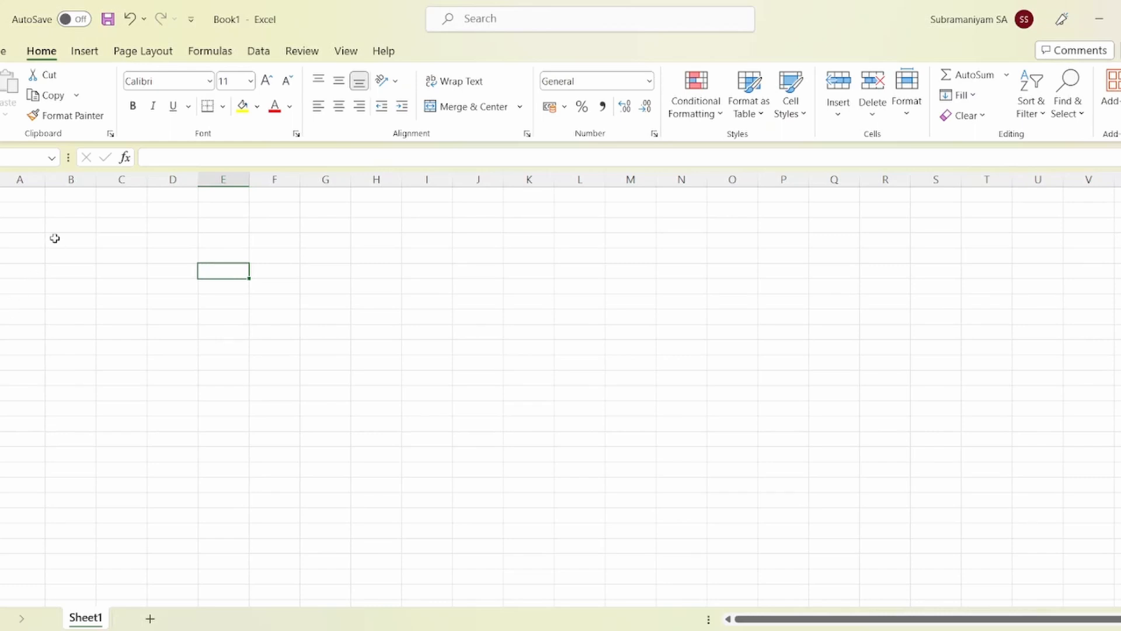
left_click(175, 175)
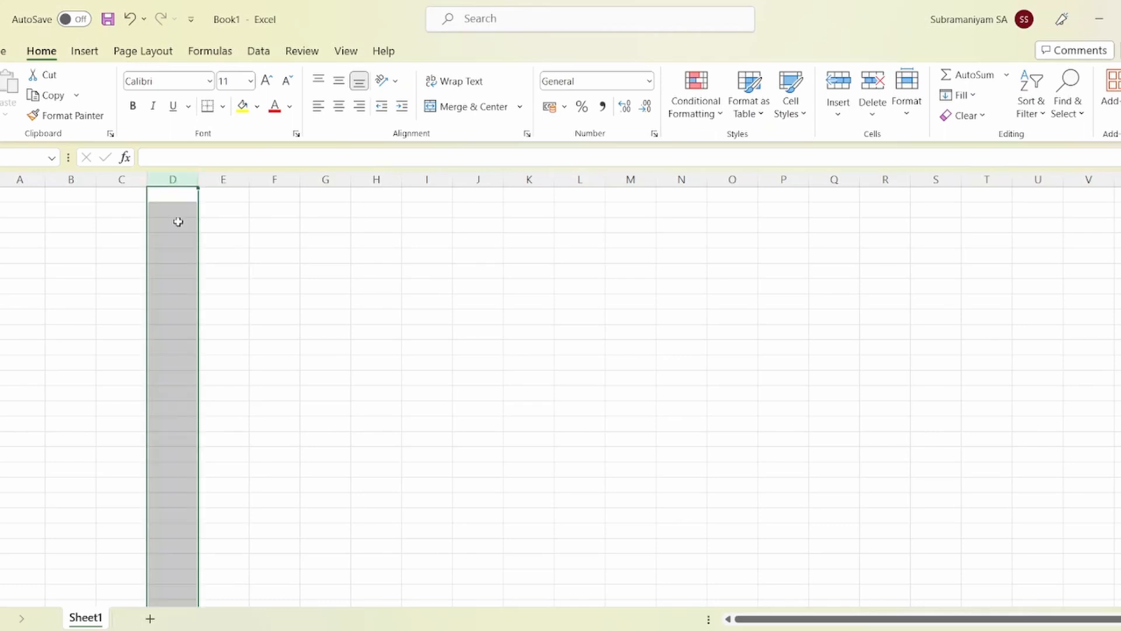
left_click(125, 294)
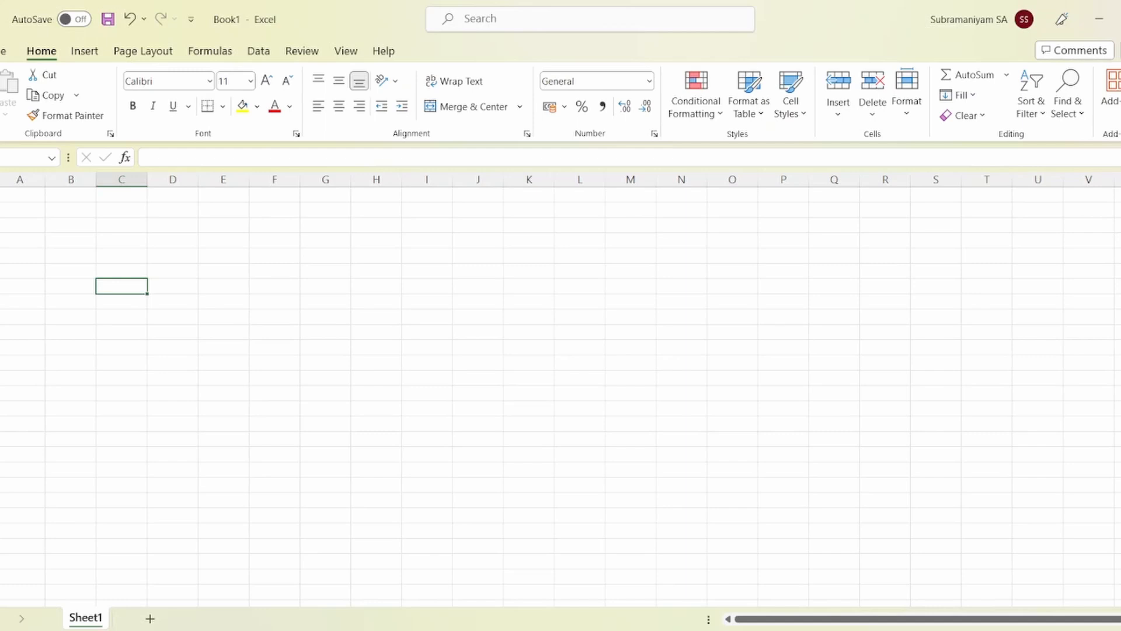
left_click(0, 241)
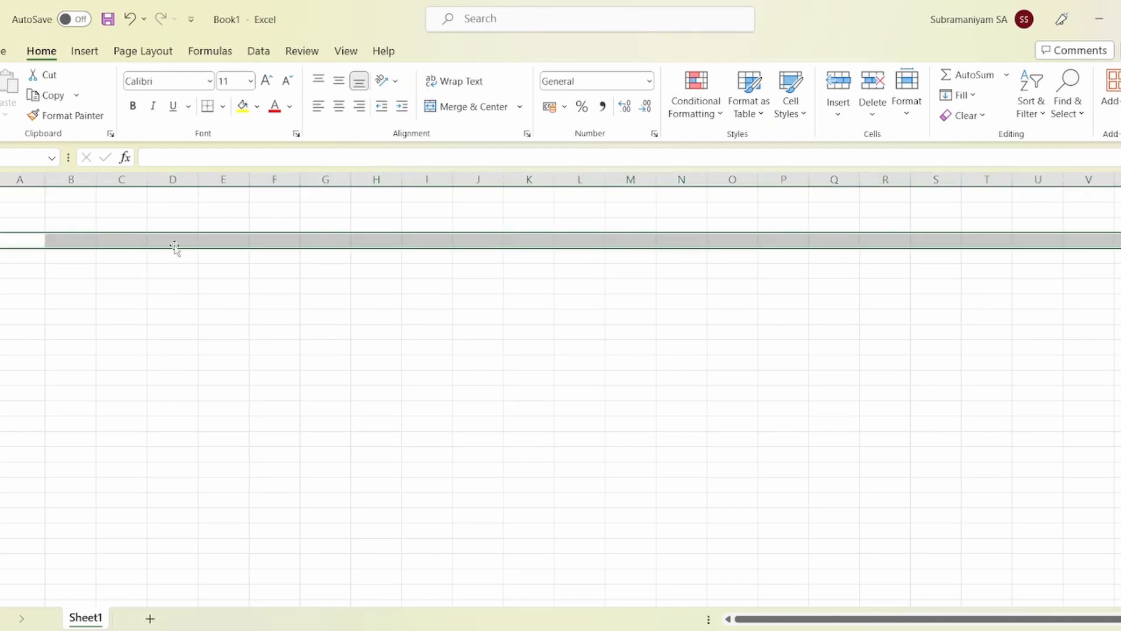
left_click(271, 317)
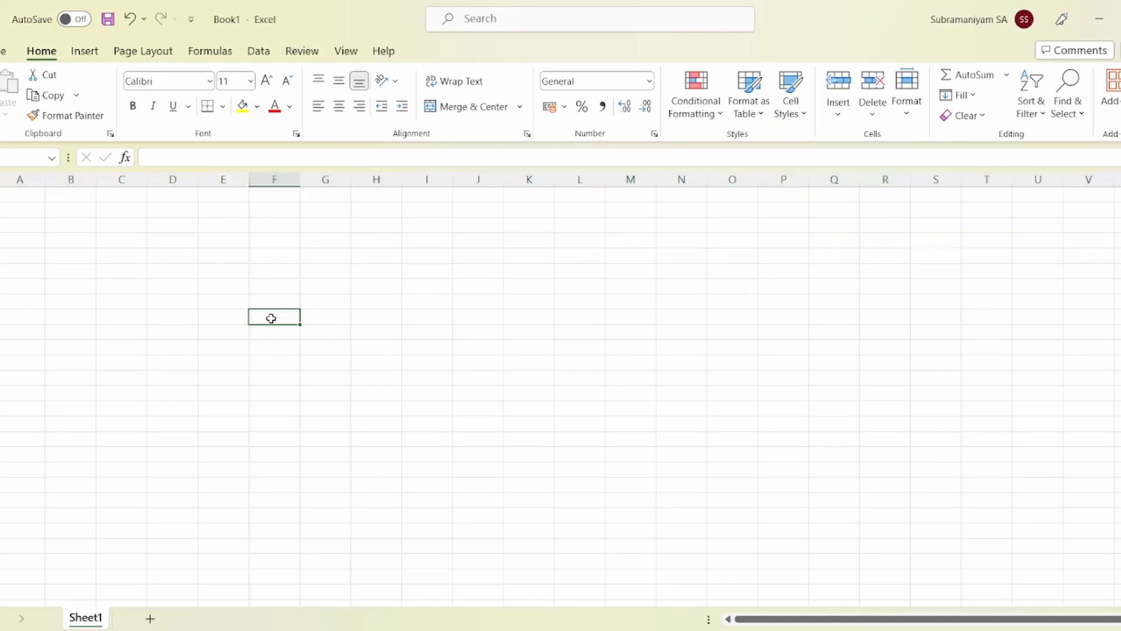
left_click_drag(179, 244, 295, 366)
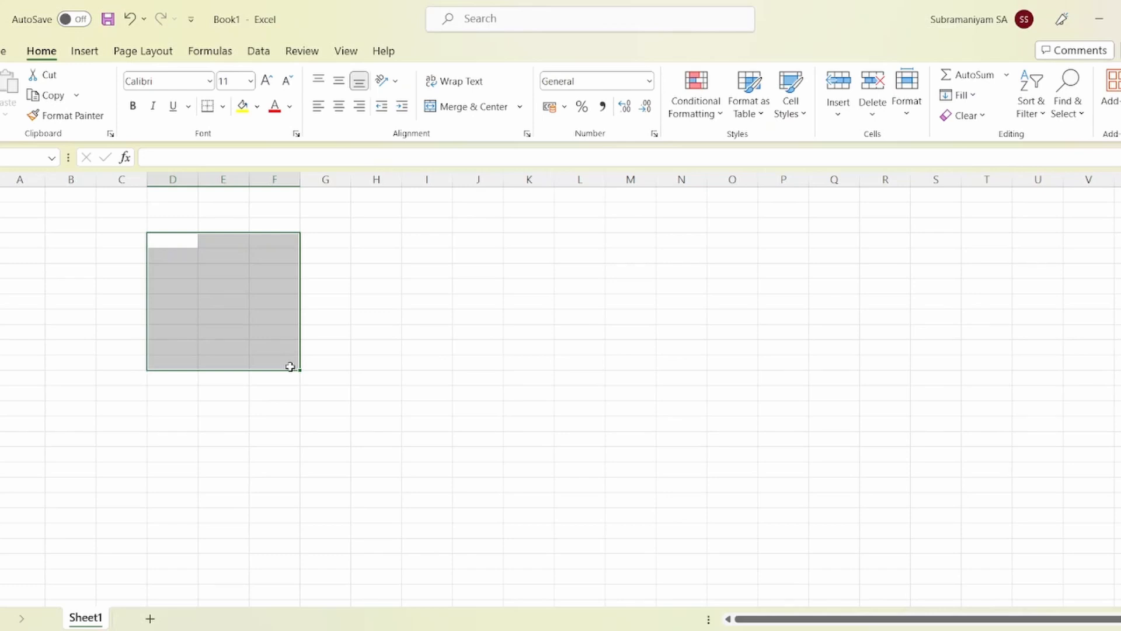
Step: Enter the formula =12+12 in cell I6
left_click(450, 270)
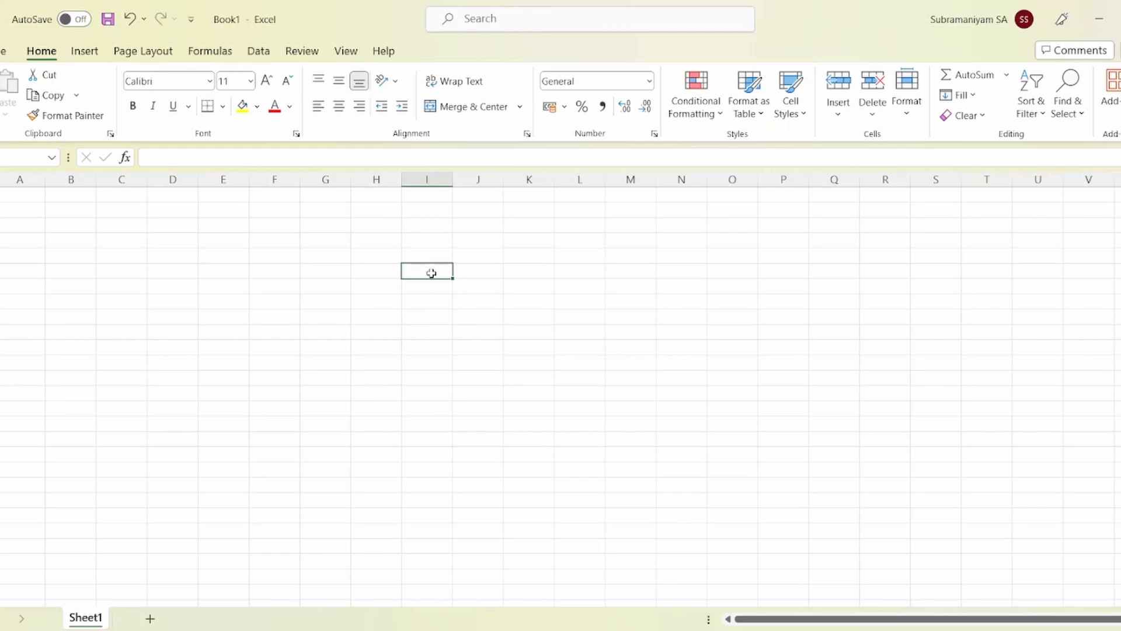
type("=")
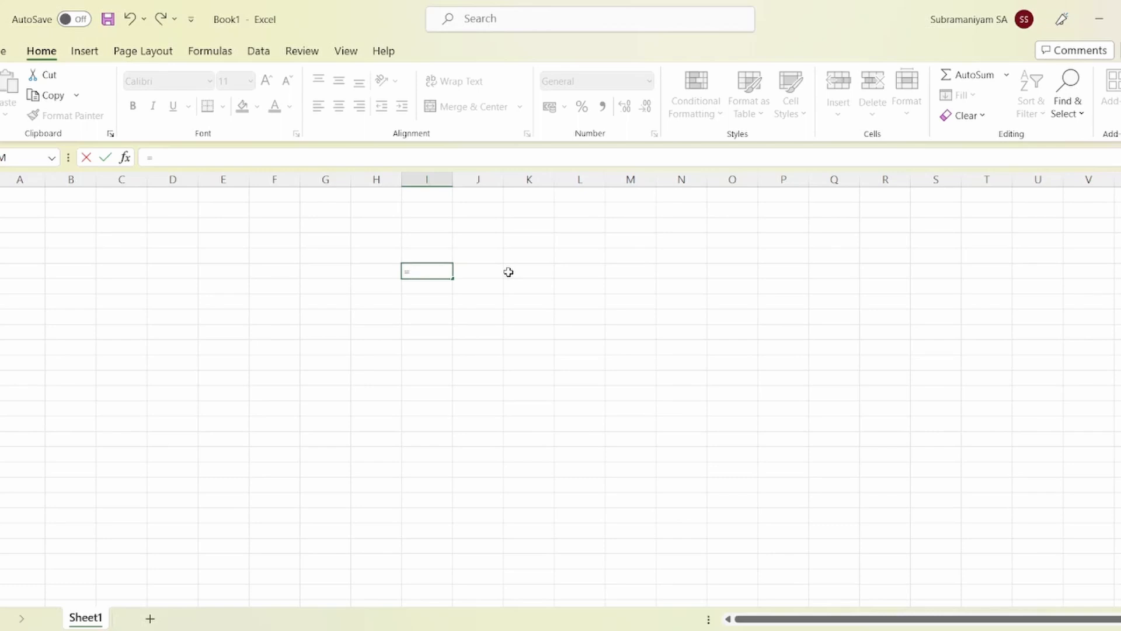
type("12+12")
key("Return")
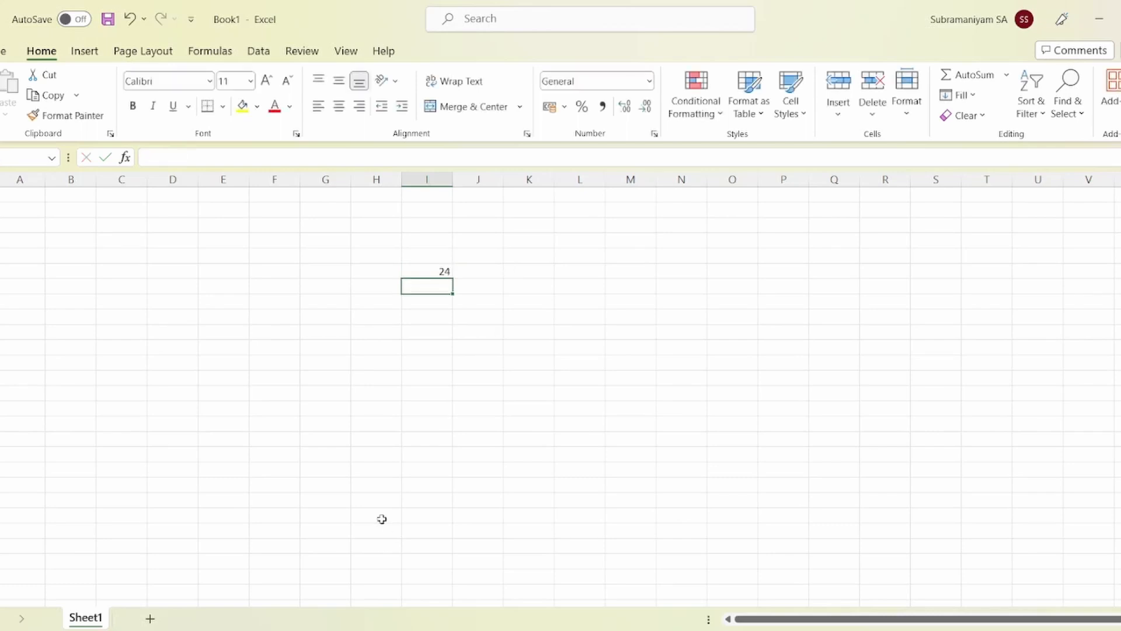
Step: Inspect the formula of cell I6 in the expanded formula bar and collapse the bar again
left_click(423, 271)
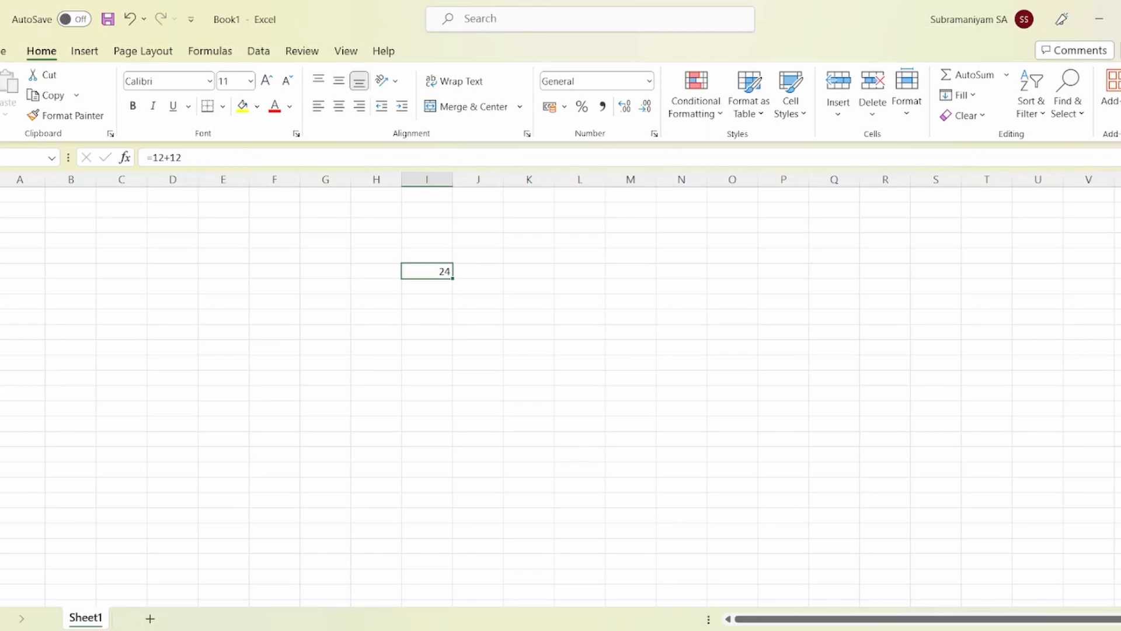
left_click(1120, 158)
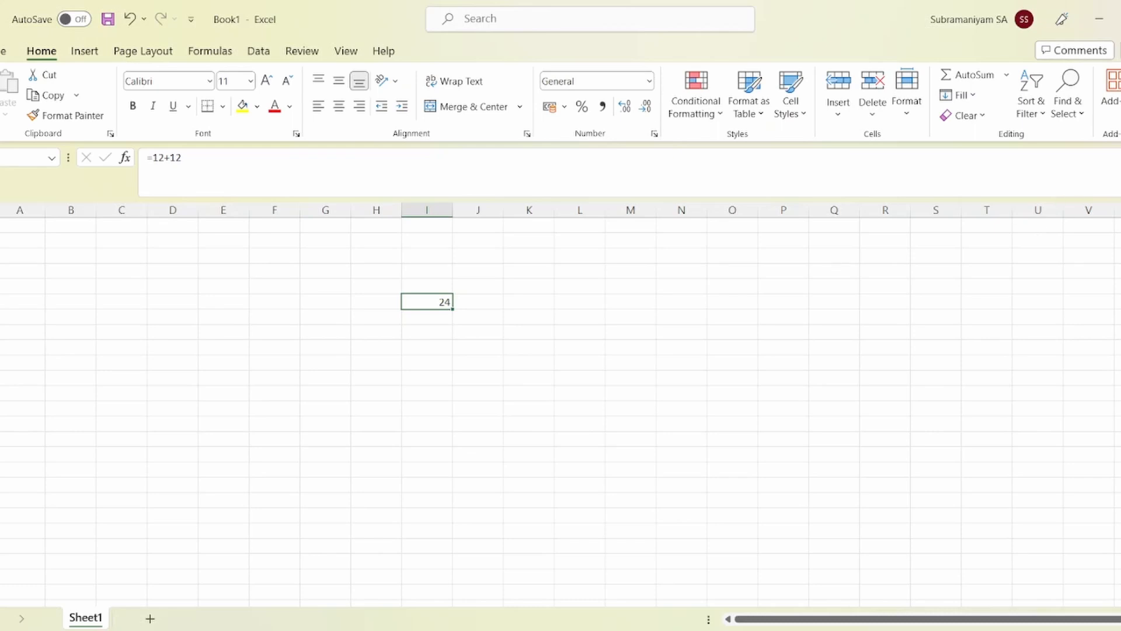
left_click(1119, 158)
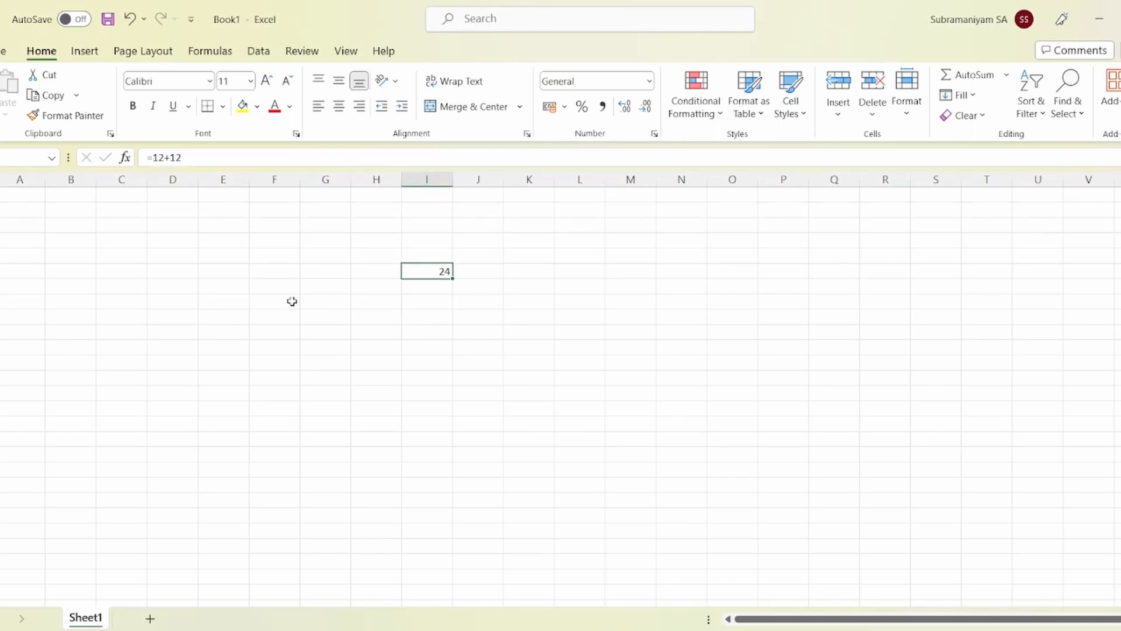
Step: Clear the formula from cell I6
key("Delete")
left_click(564, 299)
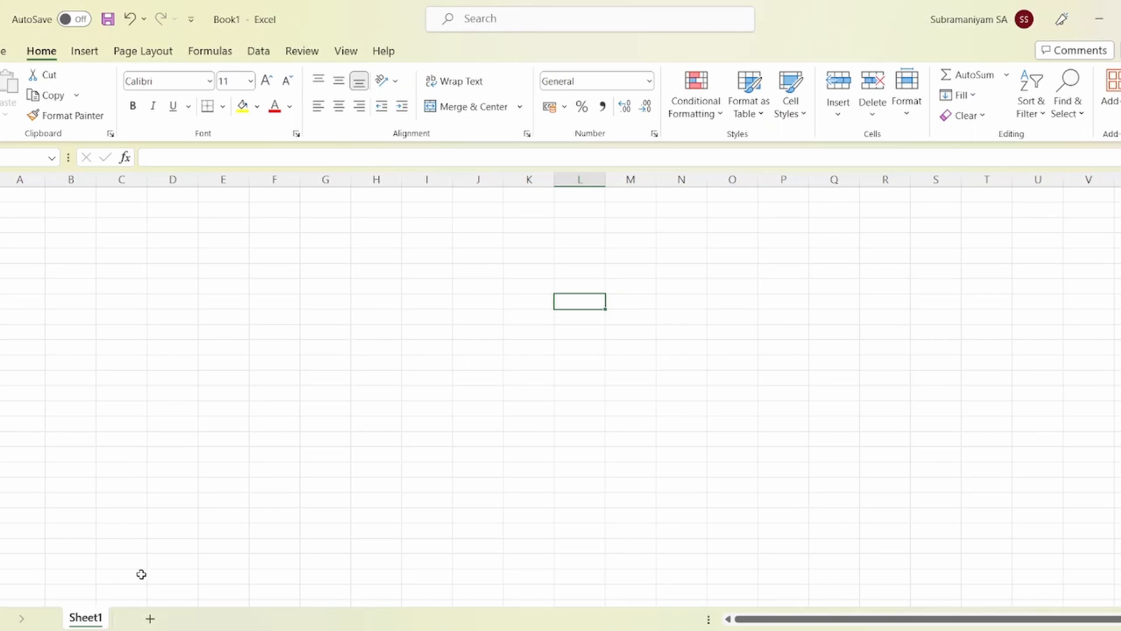
left_click(141, 545)
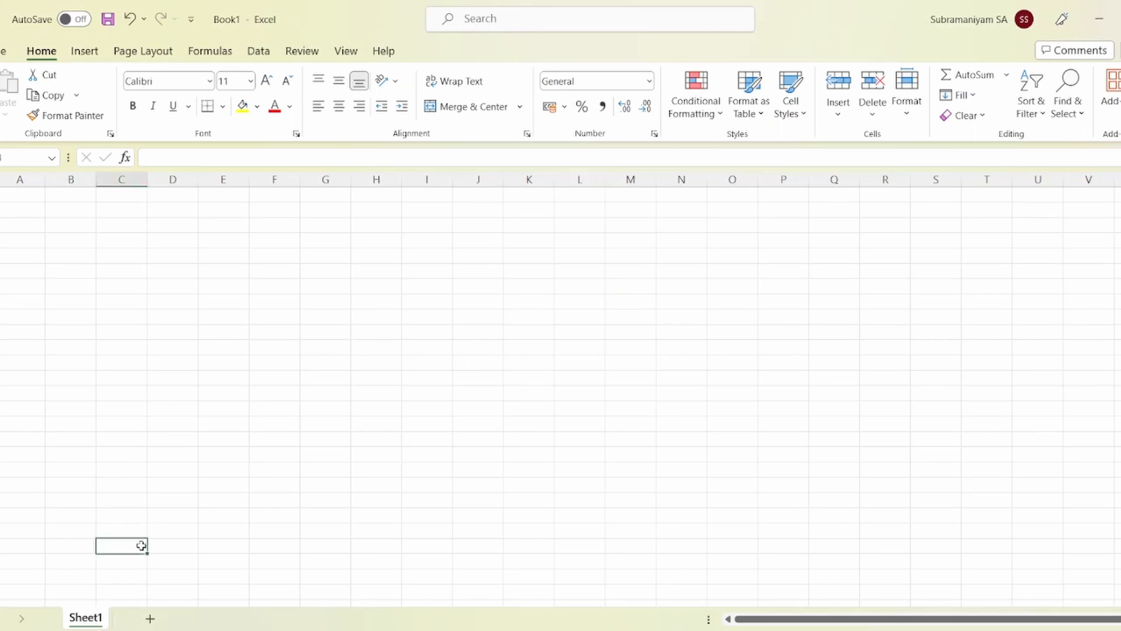
Step: Add two new worksheets after Sheet1 and switch to Sheet2
left_click(150, 620)
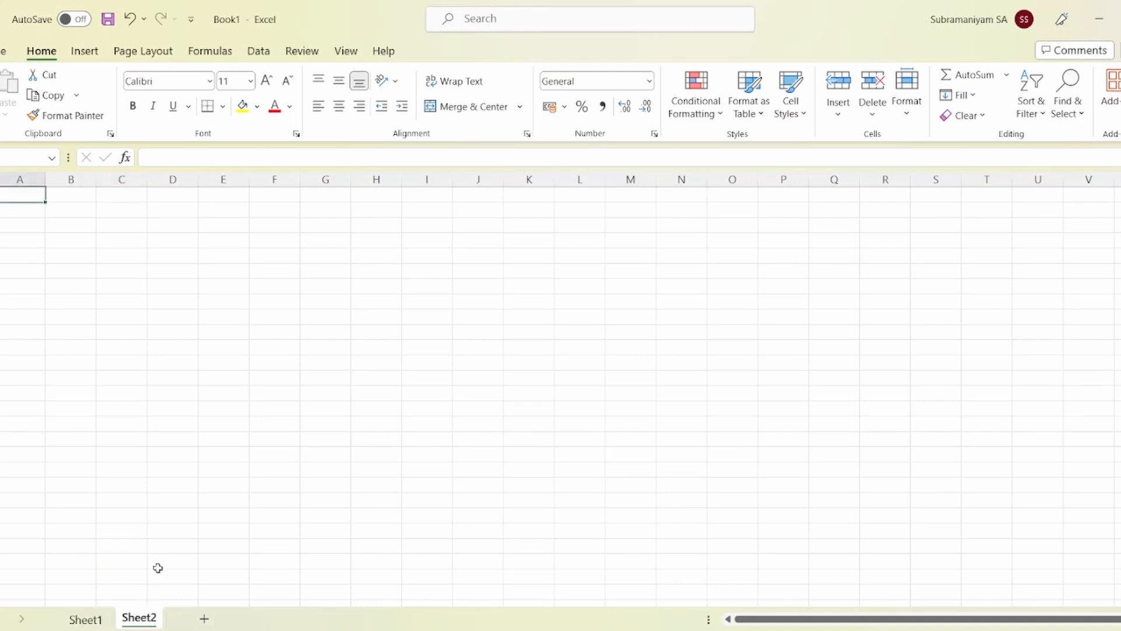
left_click(203, 620)
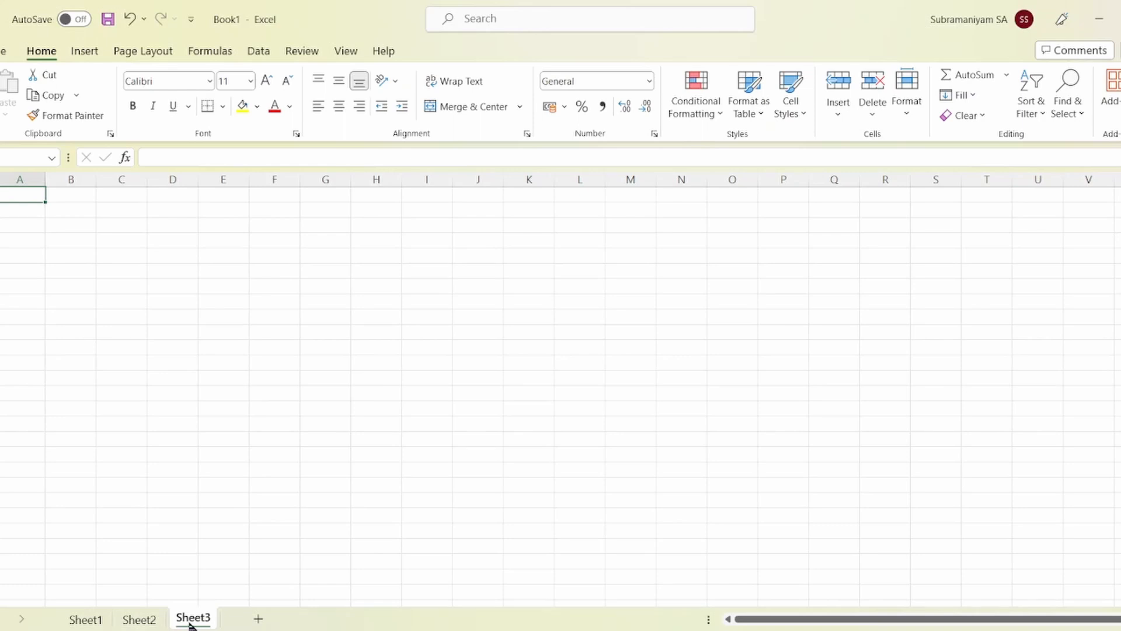
left_click(139, 623)
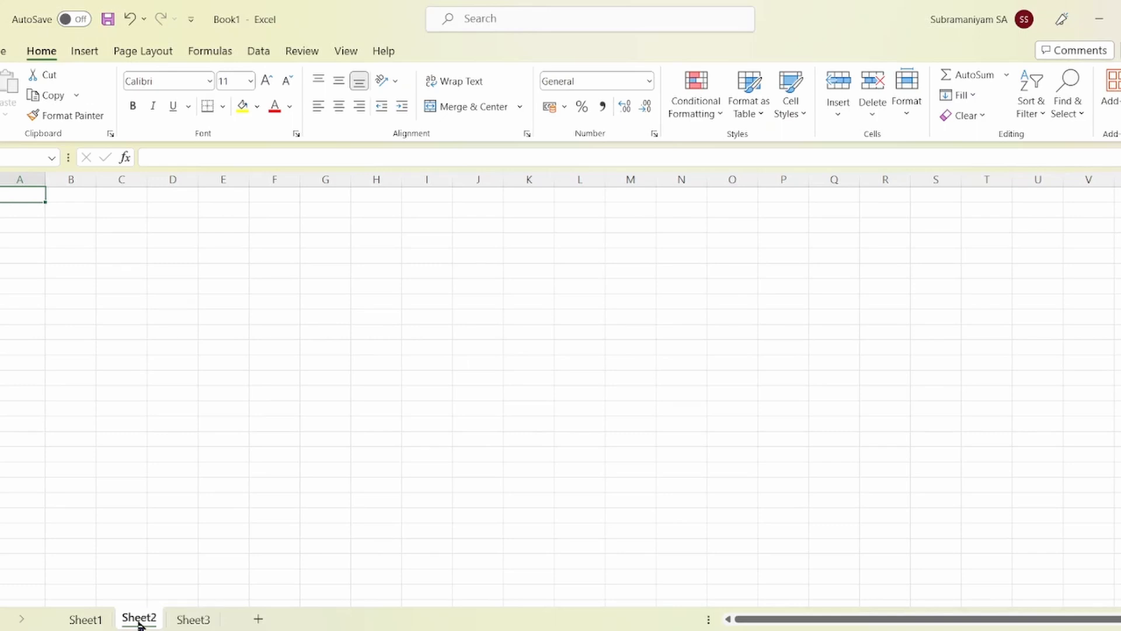
Step: Rename the worksheet Sheet1 as Sales Tracker
left_click(84, 619)
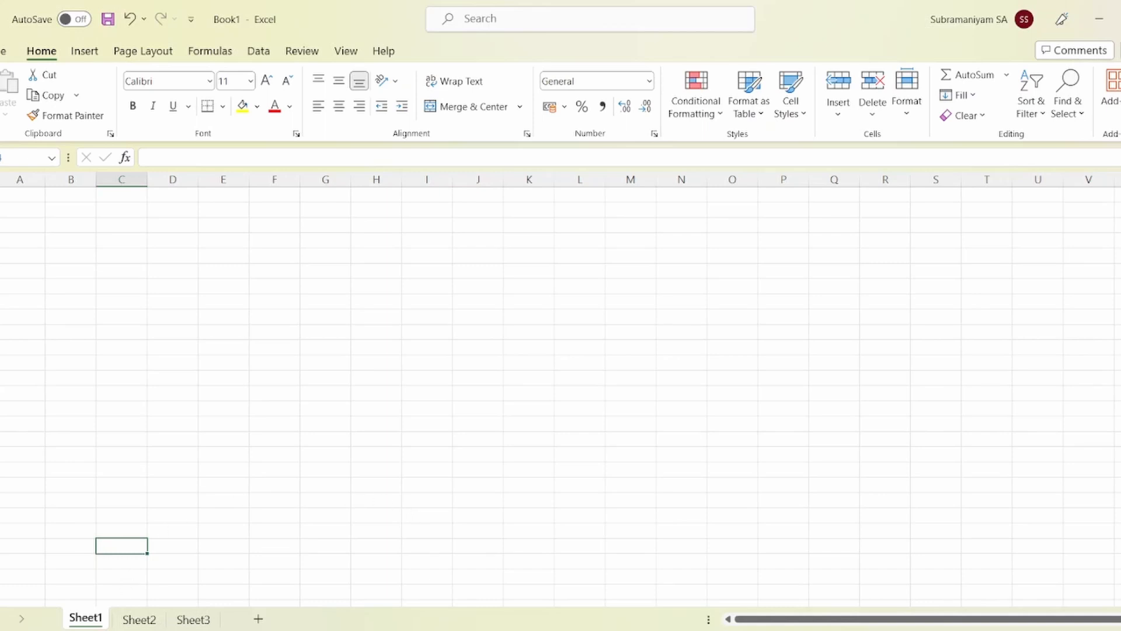
double_click(83, 619)
type("S")
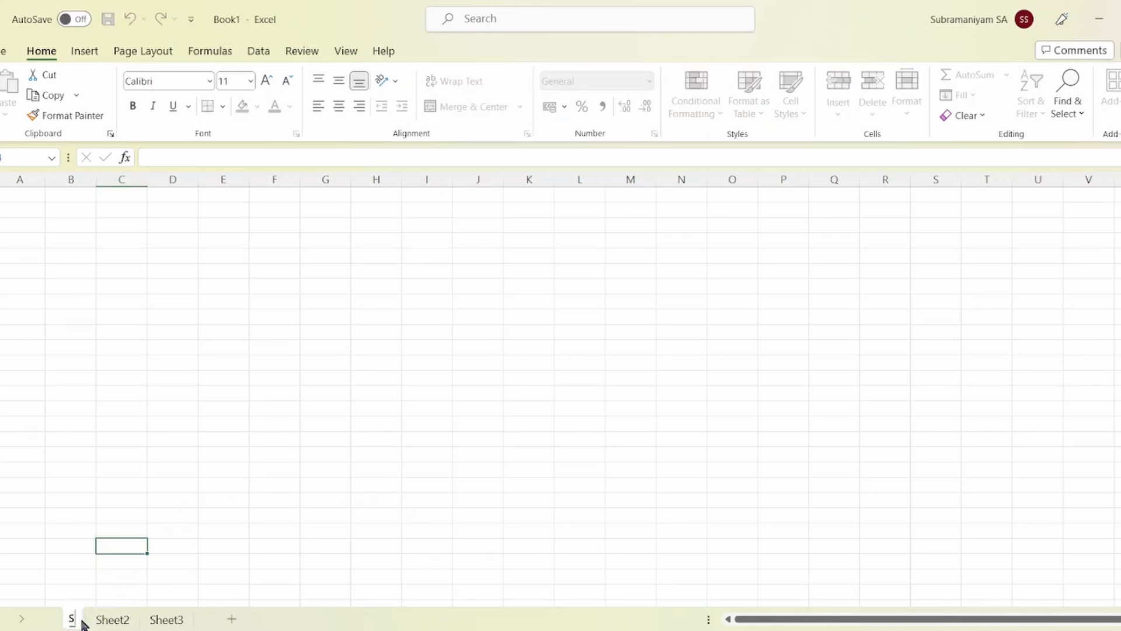
type("ales T")
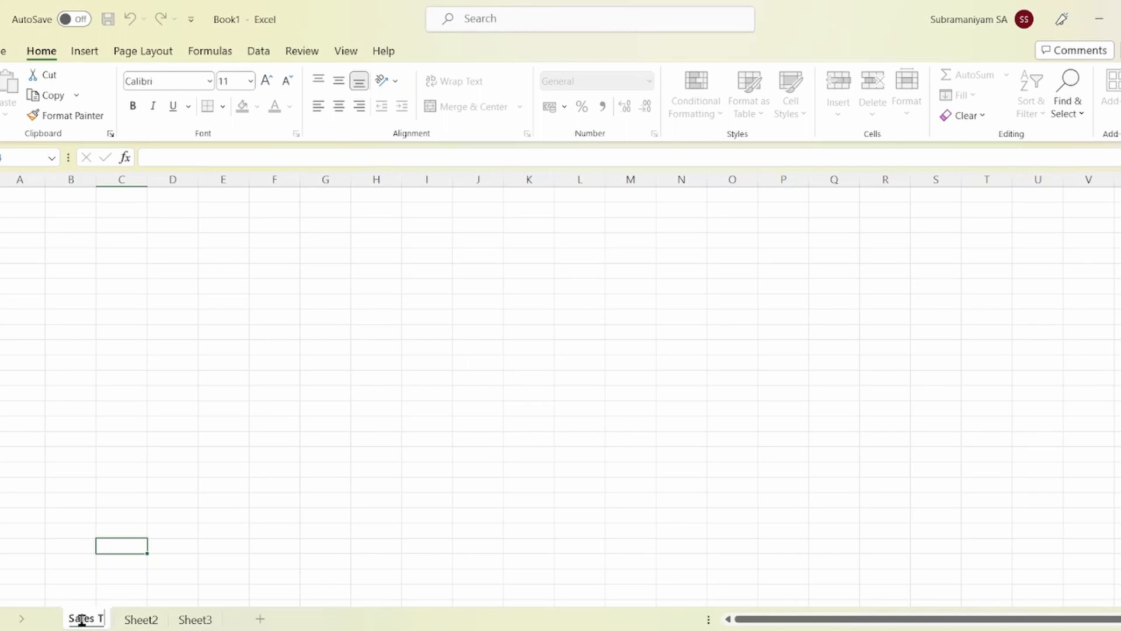
type("racker")
key("Return")
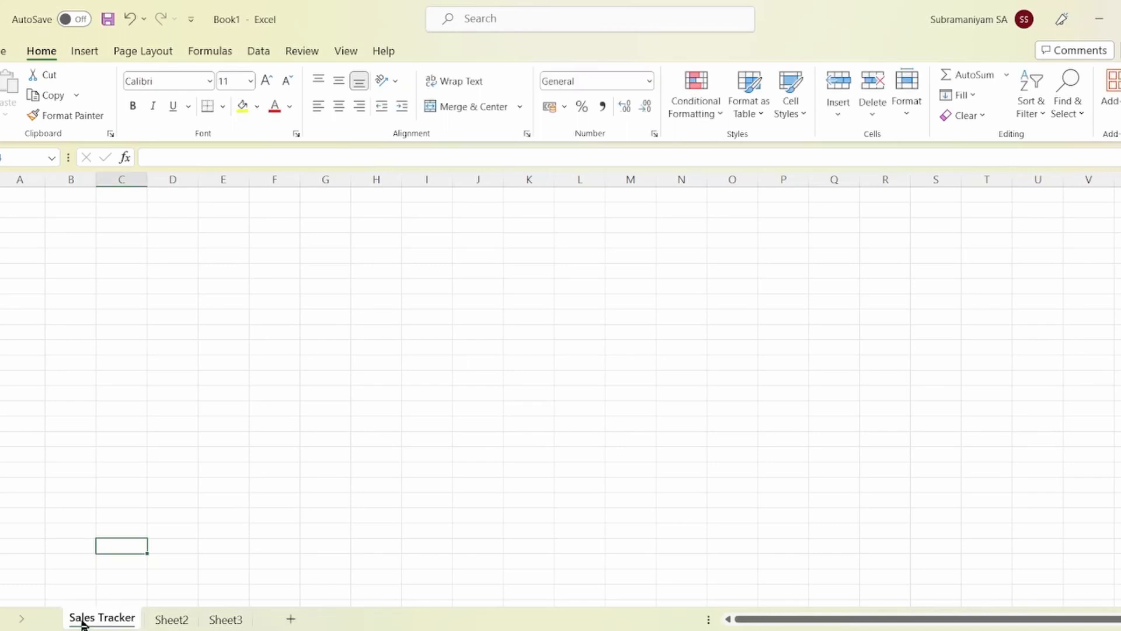
left_click(469, 360)
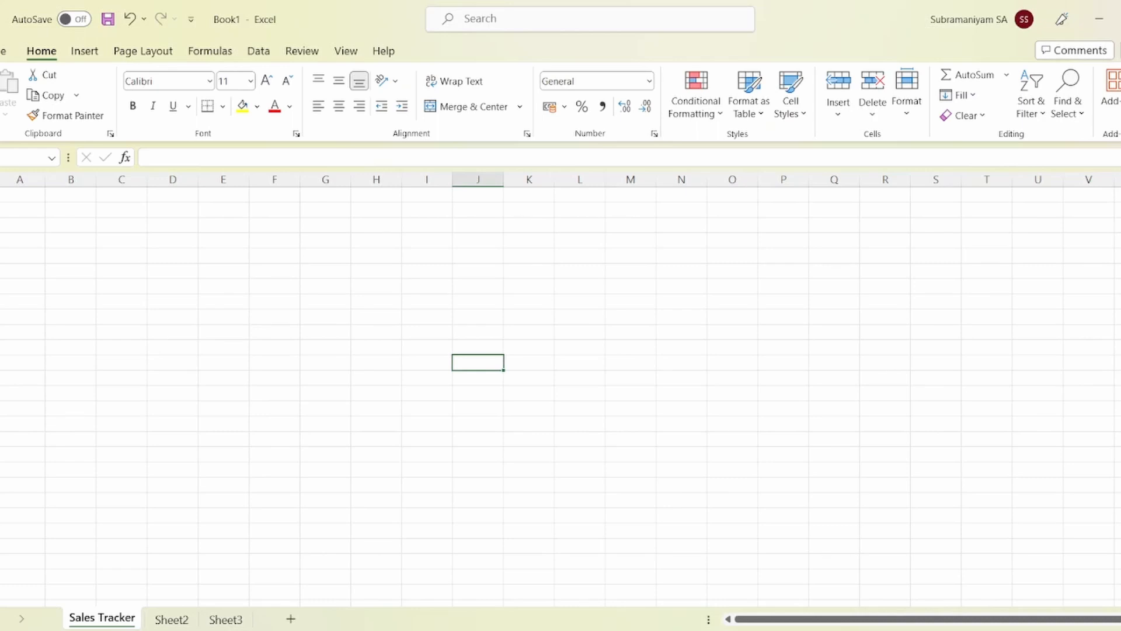
scroll(561, 397, "up", 2)
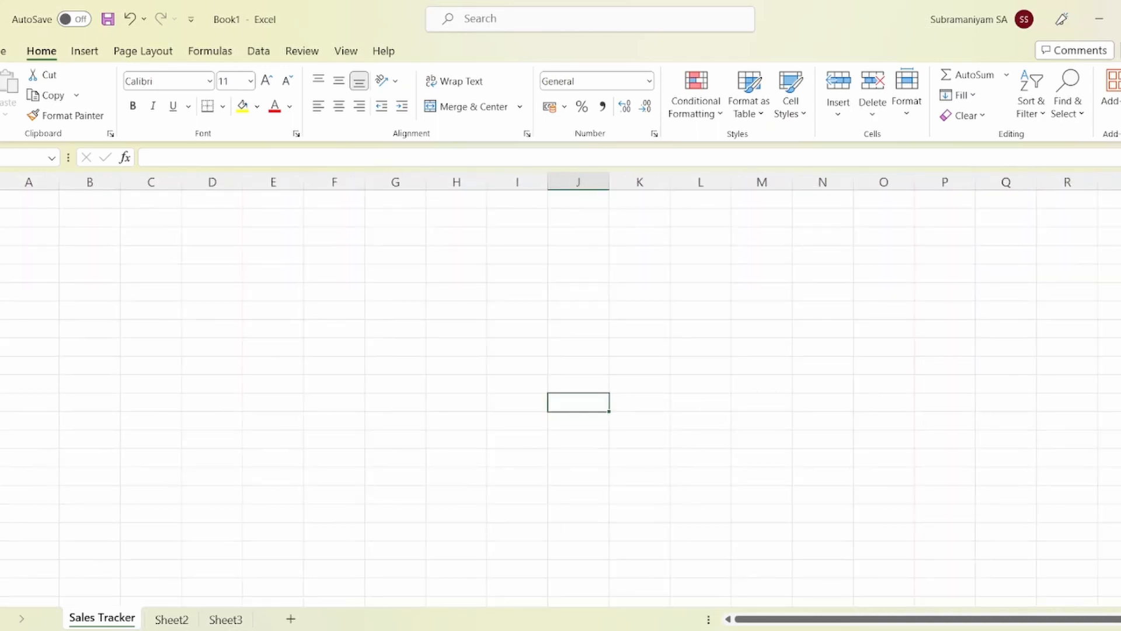
scroll(560, 397, "down", 2)
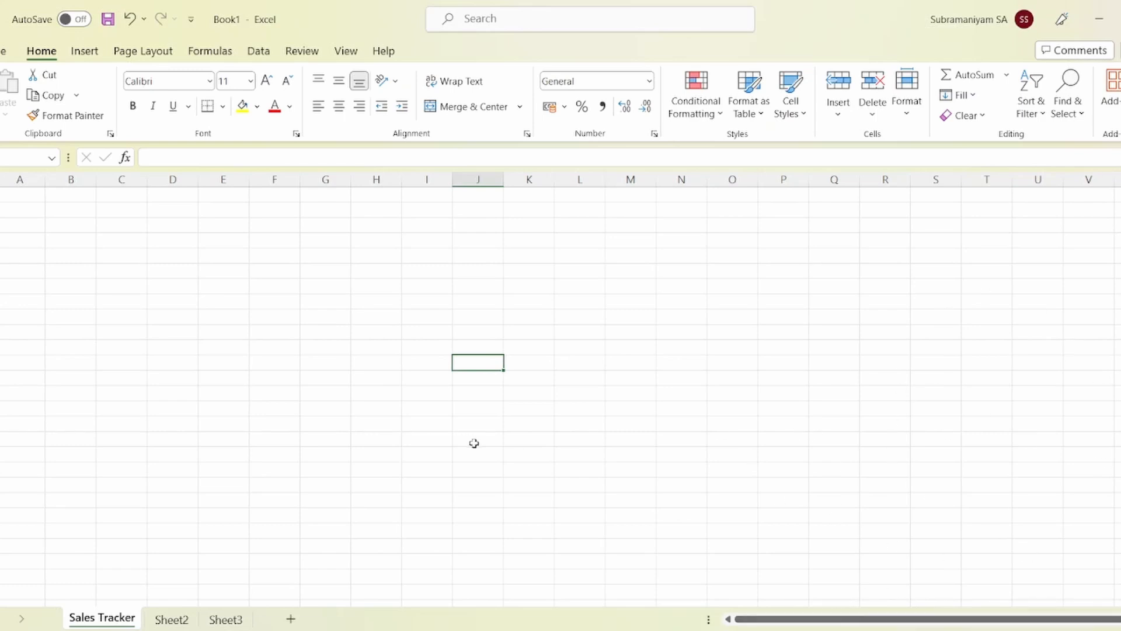
left_click(383, 406)
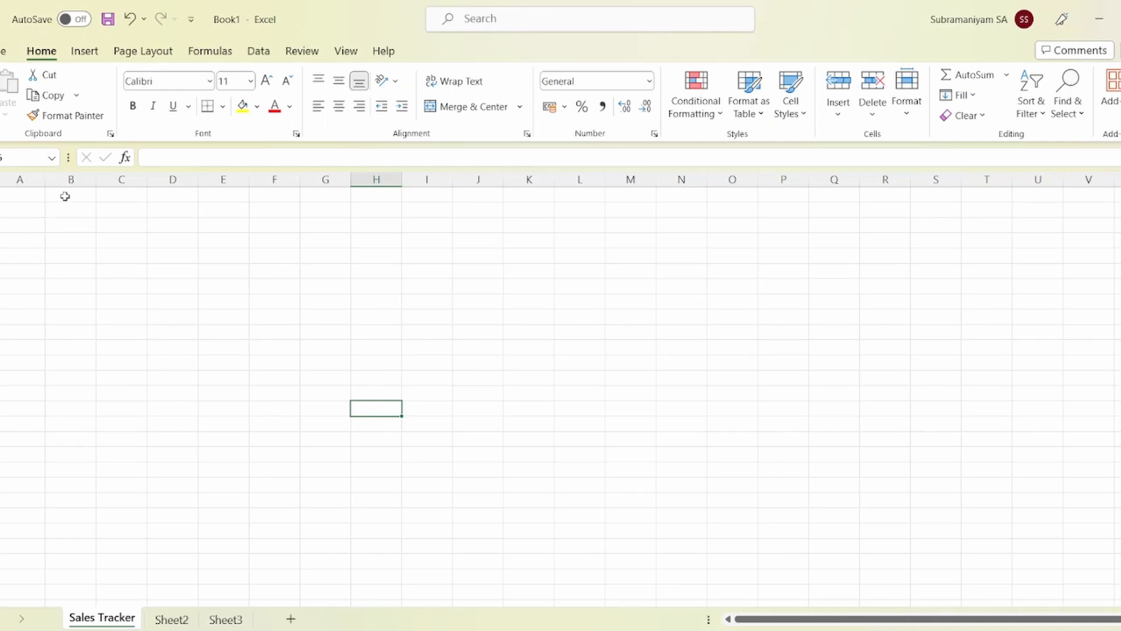
Step: Enter the title "Stuart DVD Store - Sales Tracker" in cell A1 of the Sales Tracker sheet
left_click(27, 196)
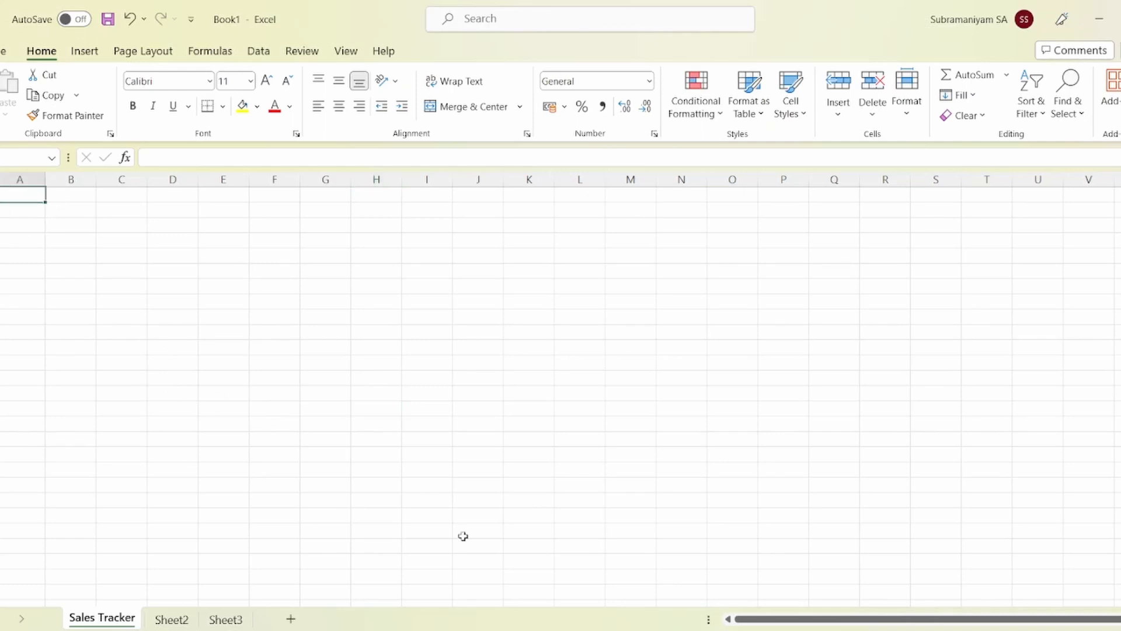
type("Stu")
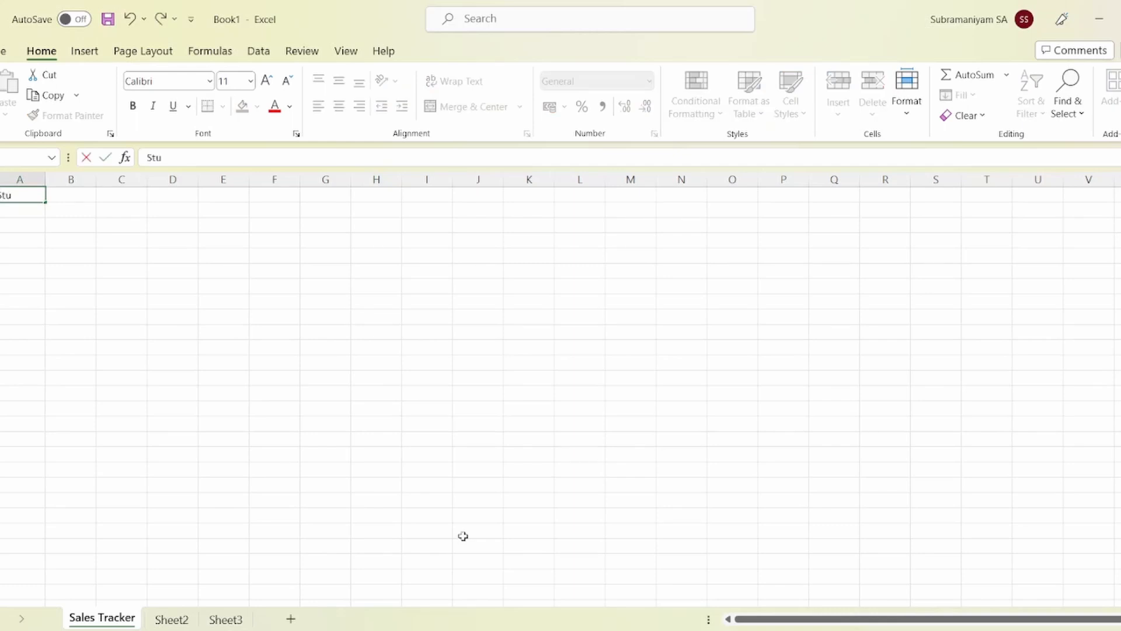
type("art DVD Store")
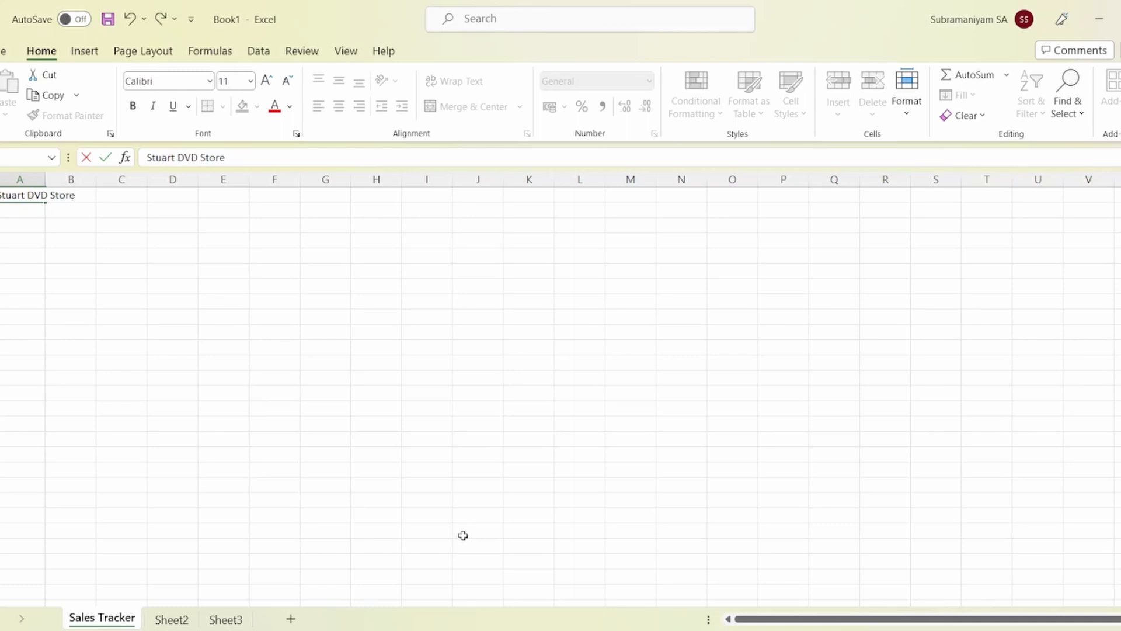
type(" - Sales")
type("acker")
key("Return")
key("Return")
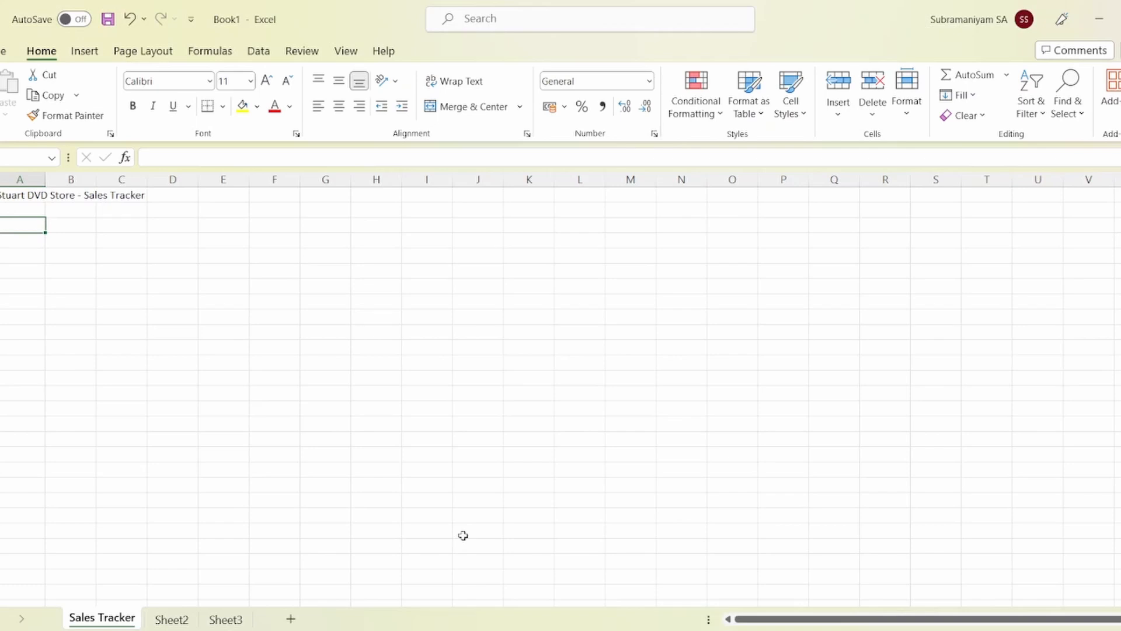
Step: Enter the column headers Date, Customer Name, No of DVD, Genre and Sales Amt in cells A3 to E3
type("Date")
key("Tab")
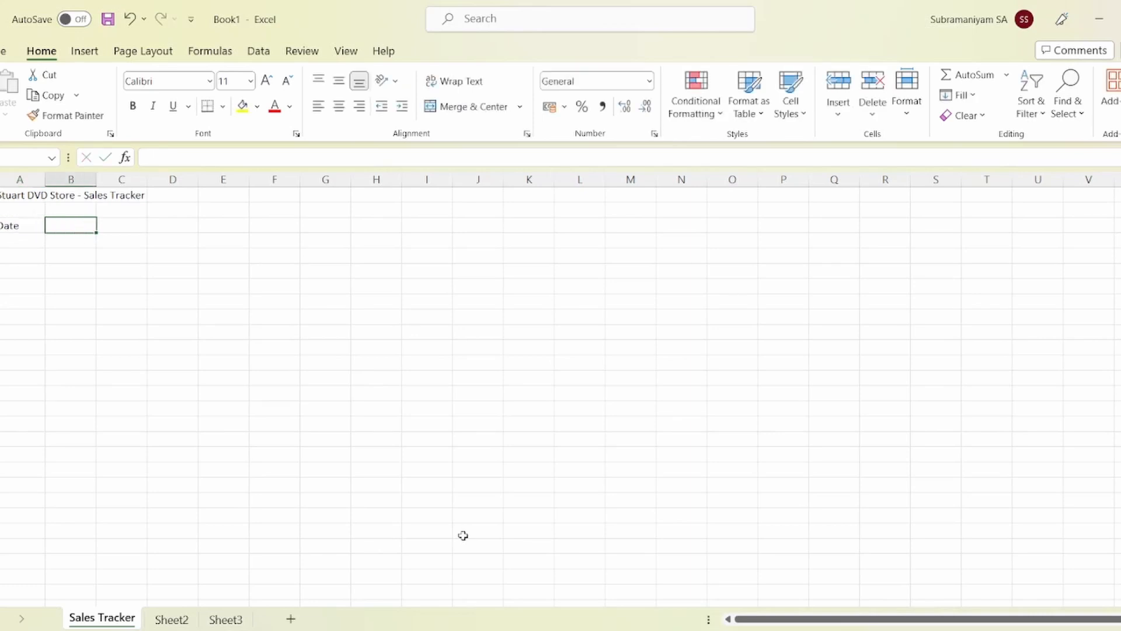
type("Cus")
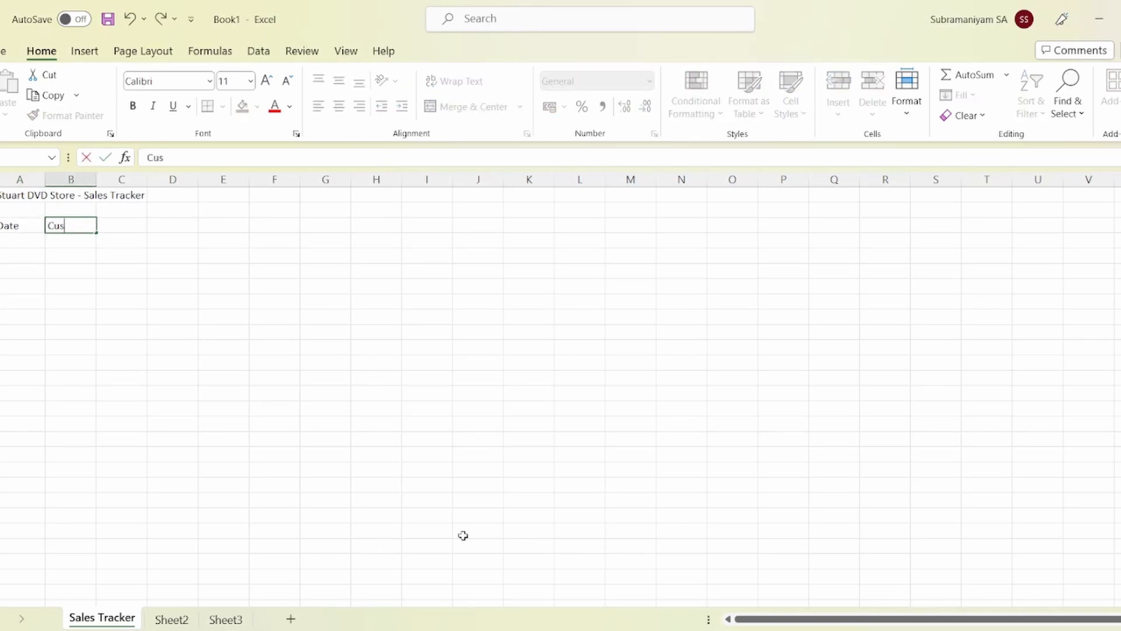
type("tomer Name")
key("Tab")
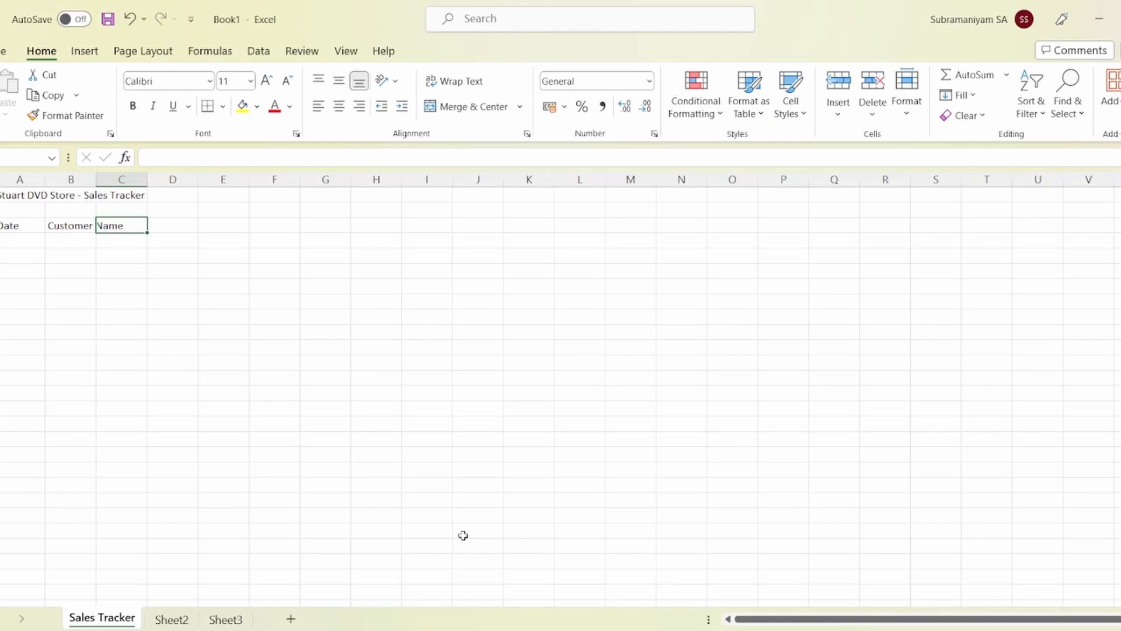
type("No")
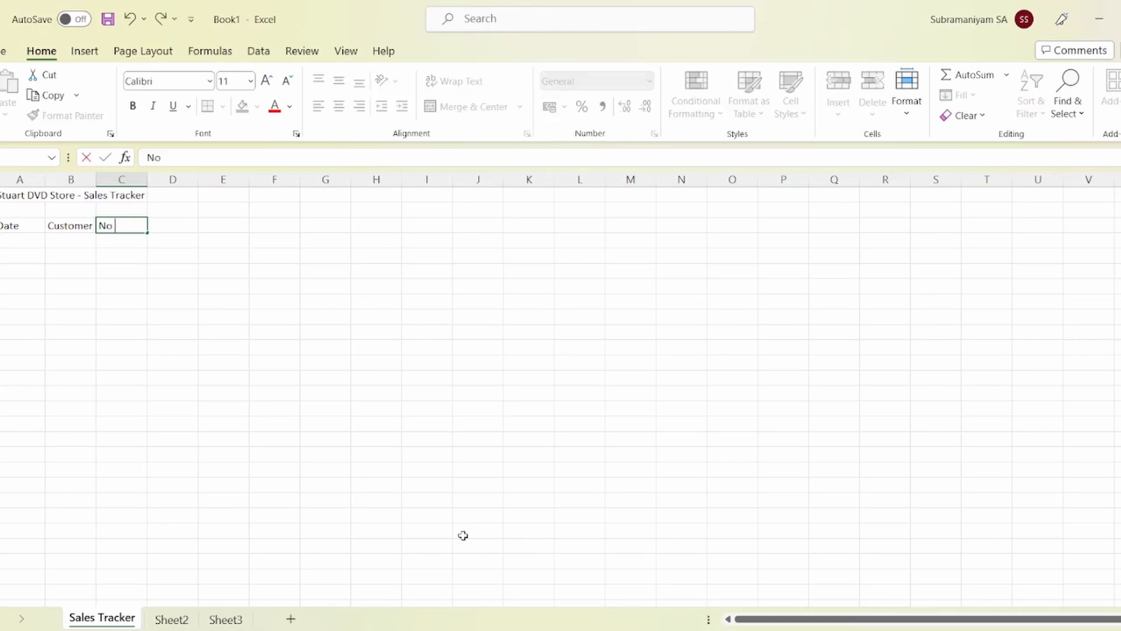
type(" of DVD")
key("Tab")
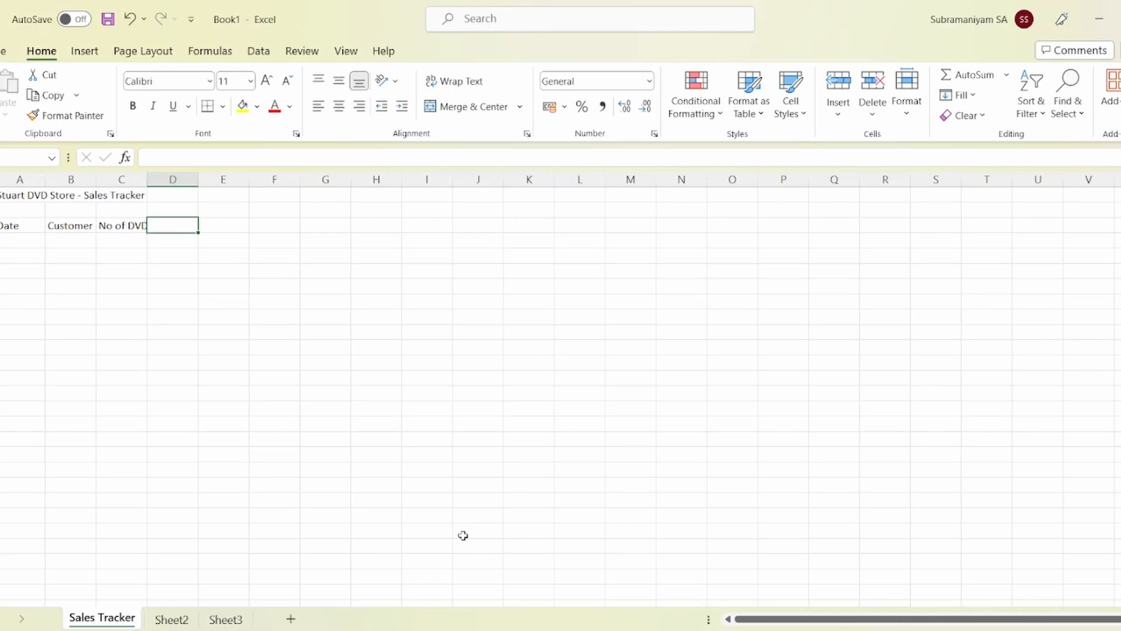
type("Genre")
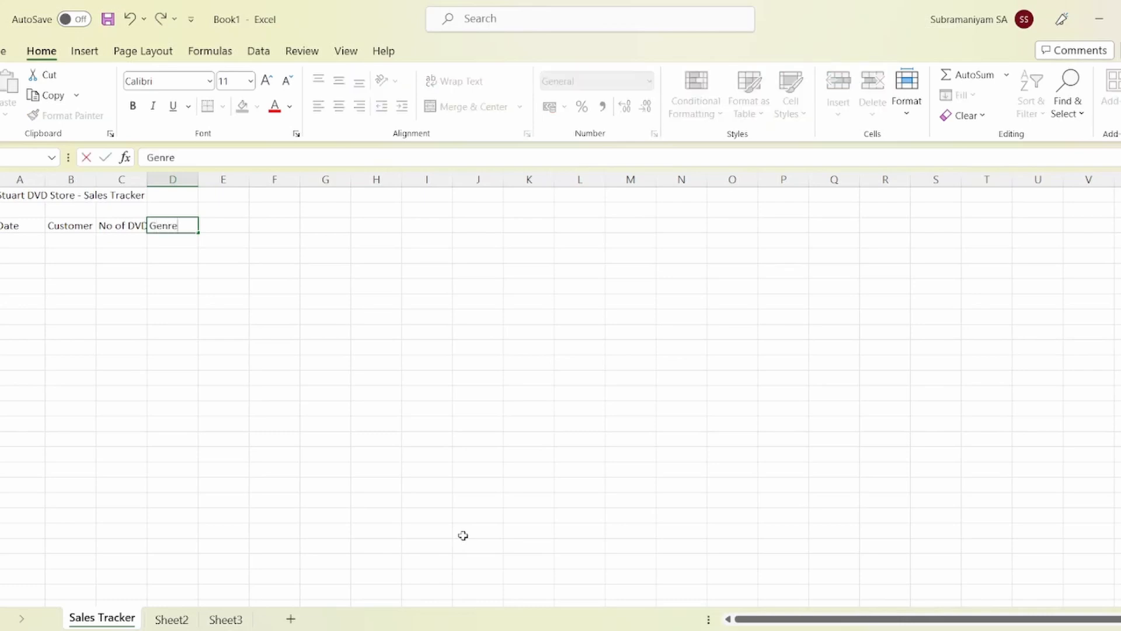
key("Tab")
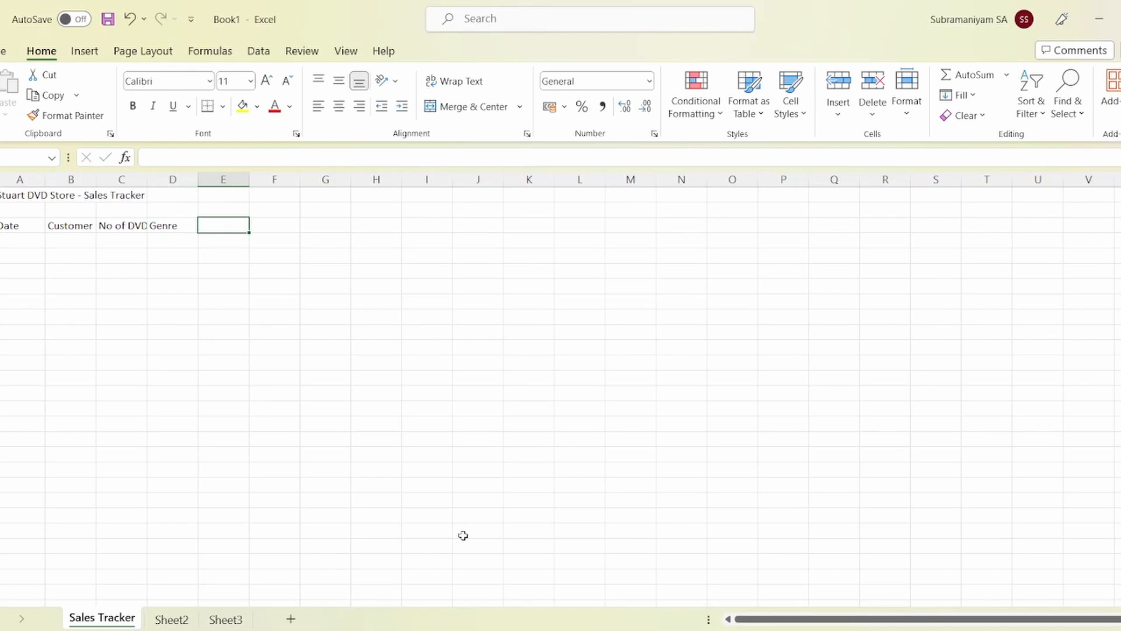
type("Sa")
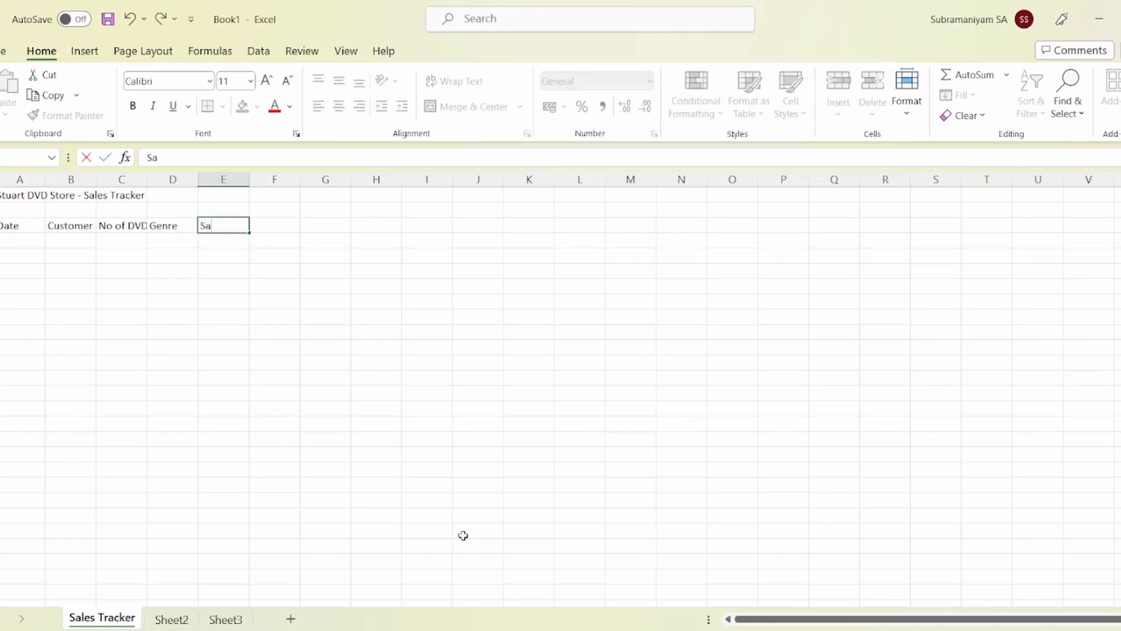
type("les Amt")
key("Return")
Step: Enter the date 1Aug2023 in the Date column of the first record, directly below the headers
key("Left")
key("Left")
key("Left")
key("Left")
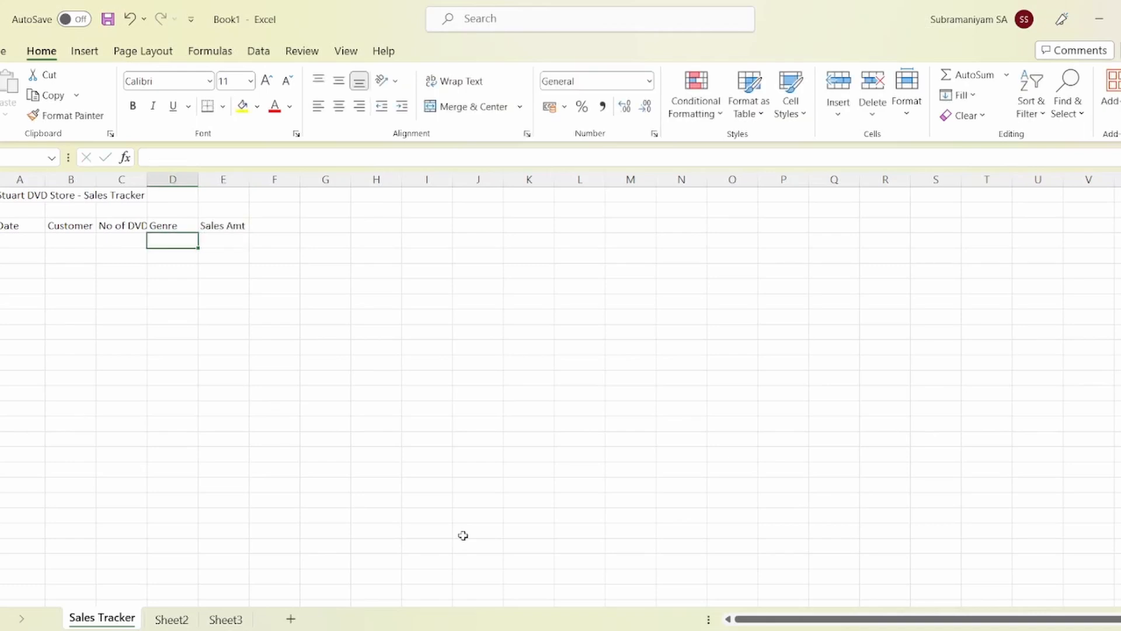
type("1")
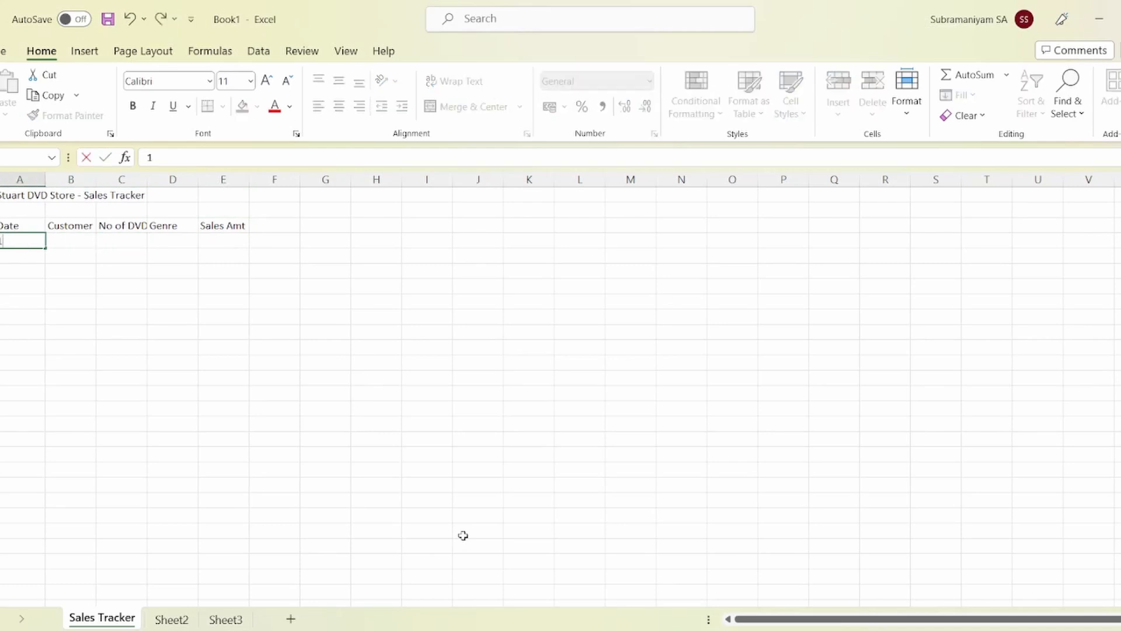
type("Aug2023")
key("Return")
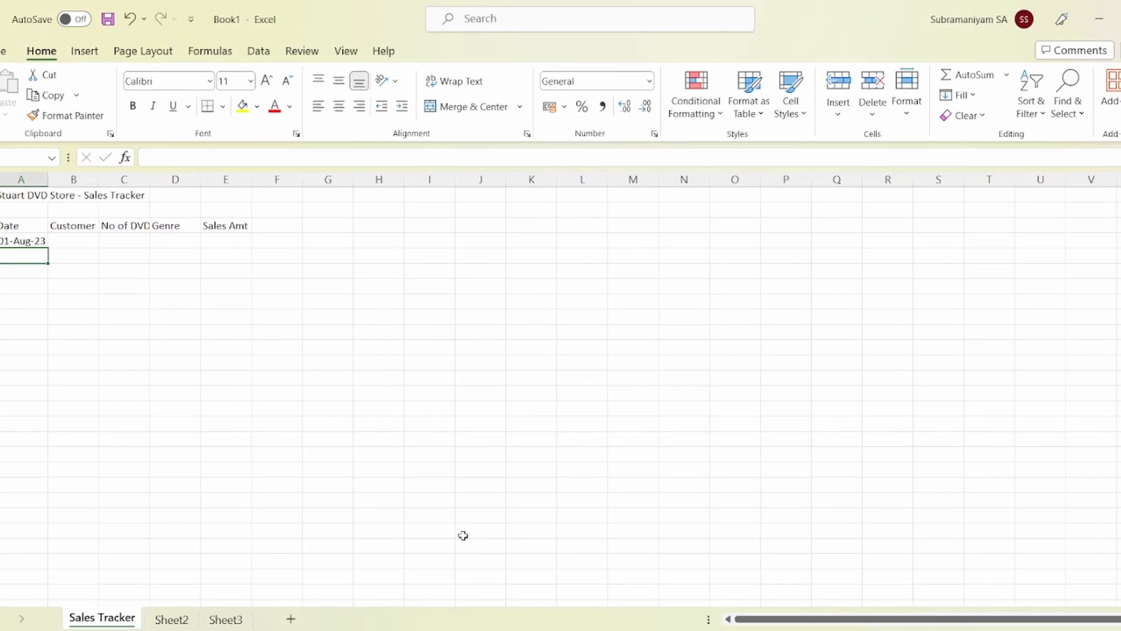
Step: Complete the first record with the customer's first name, 2 as the number of DVDs and Action as the genre
key("Up")
key("Right")
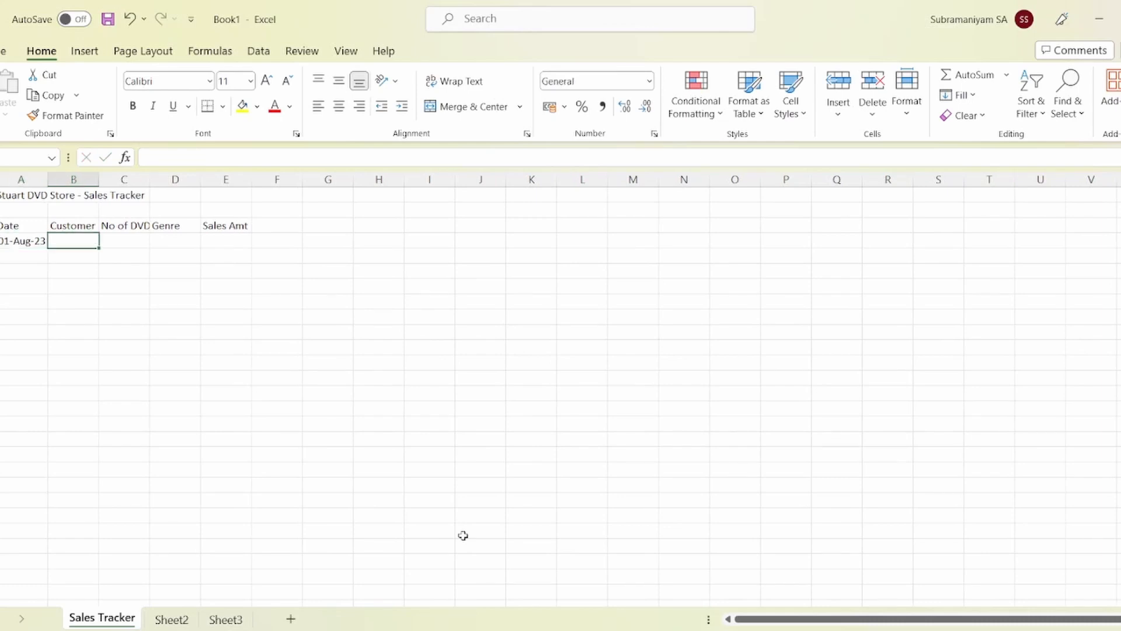
type("Ben")
key("Tab")
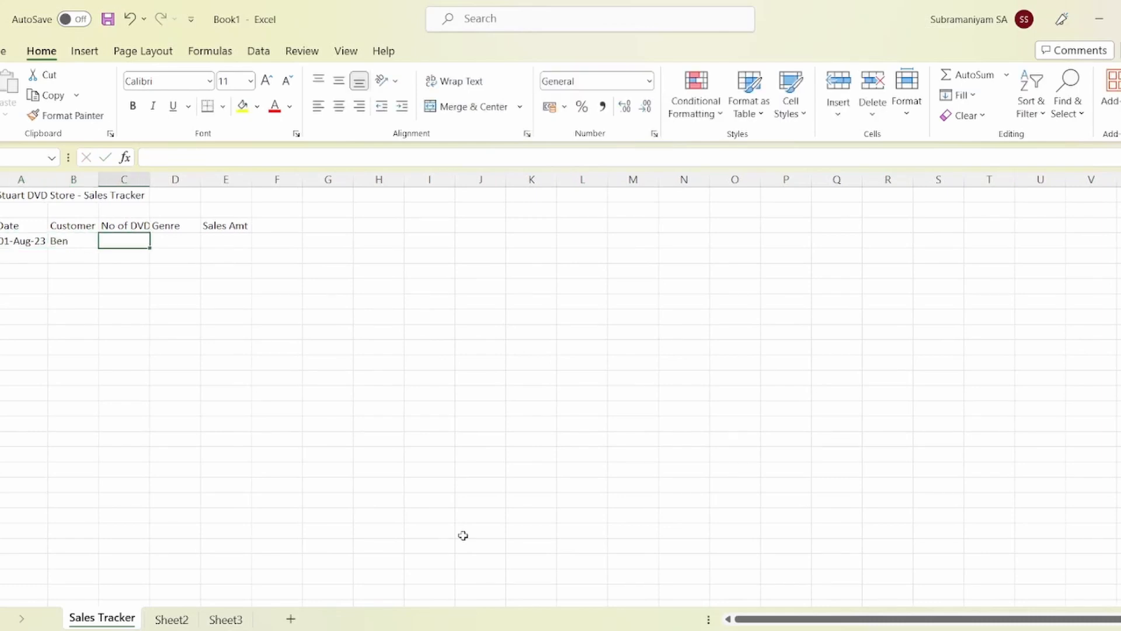
type("2")
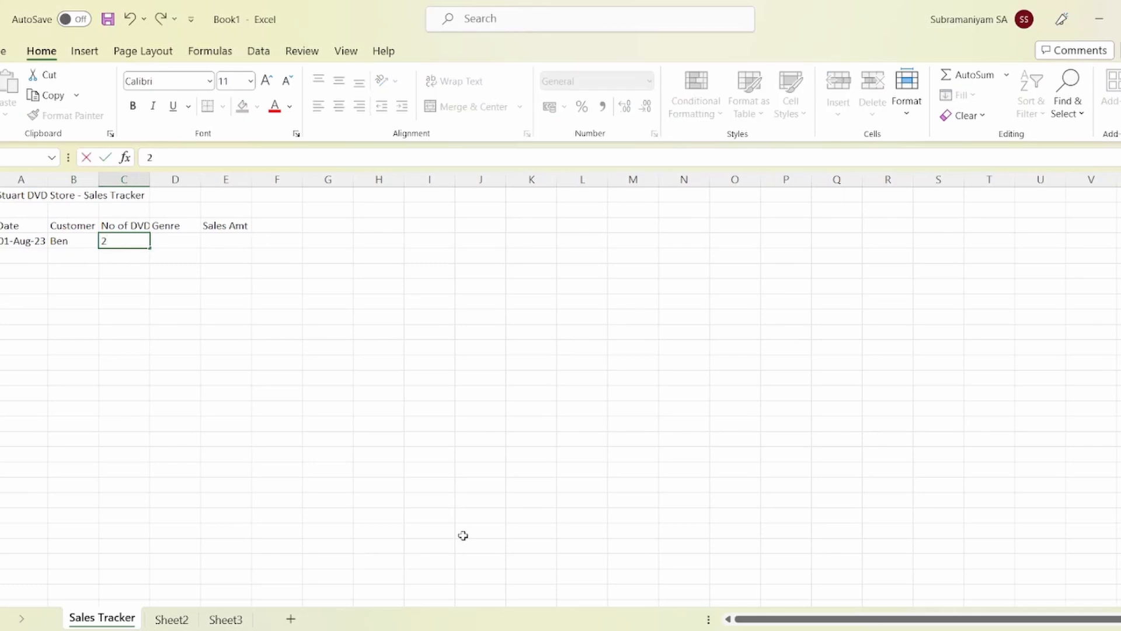
key("Tab")
type("Action")
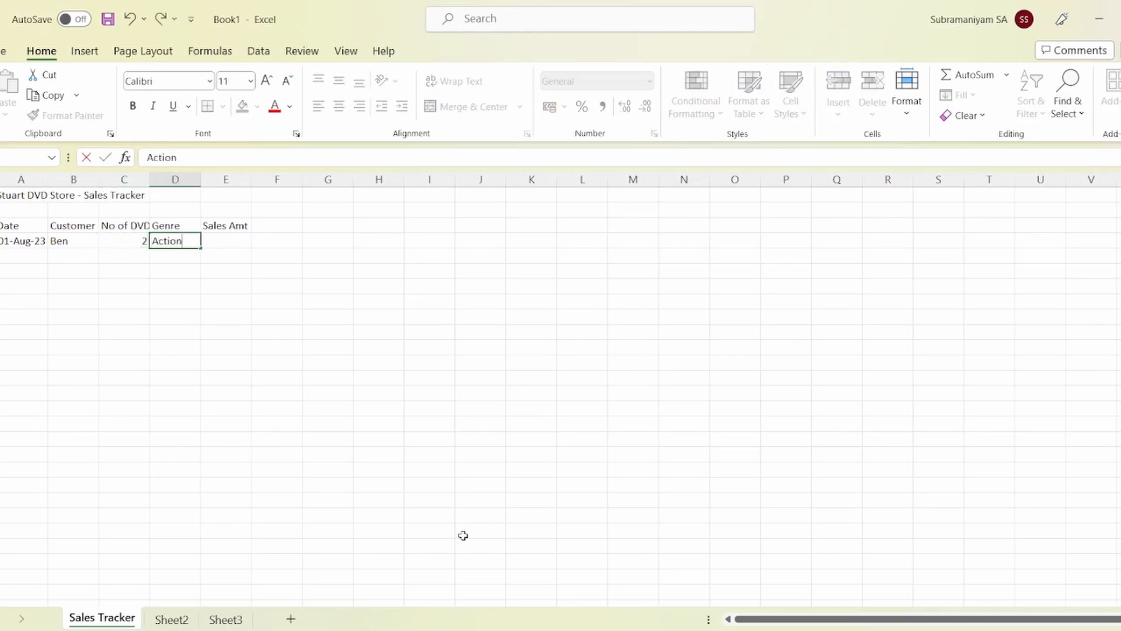
key("Tab")
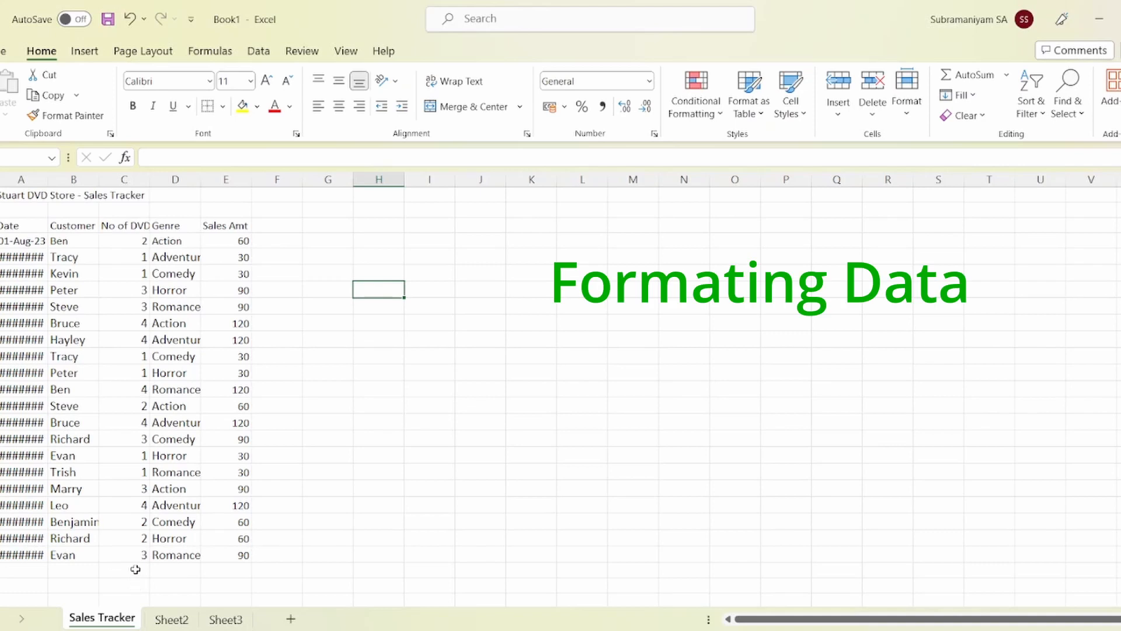
Step: Set the worksheet title in cell A1 to font size 16 and bold
left_click(356, 421)
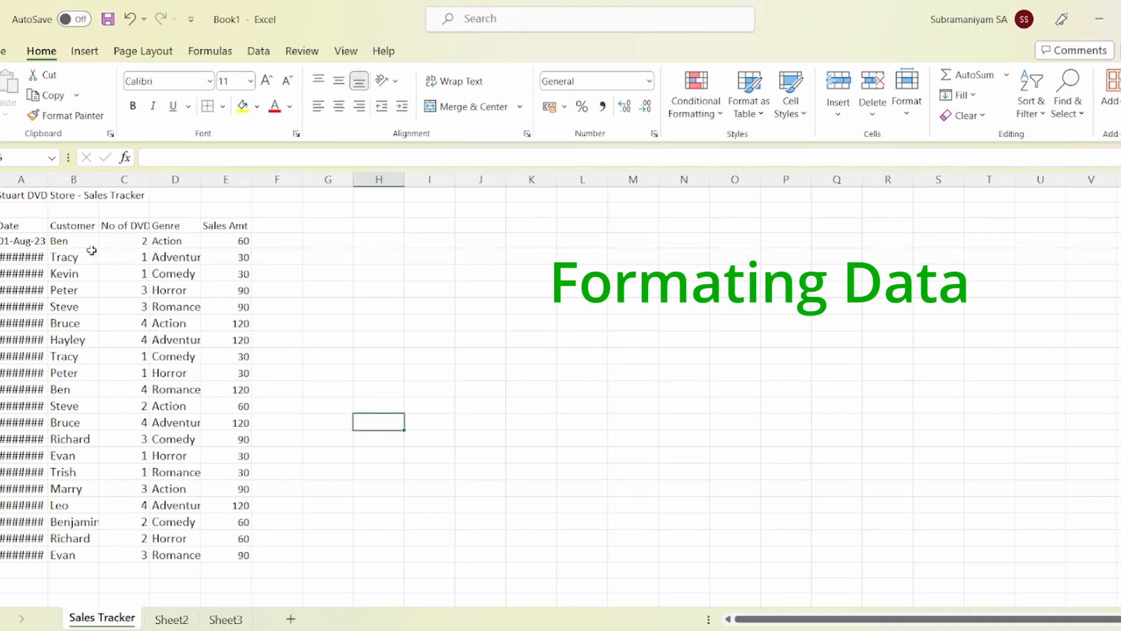
left_click(13, 195)
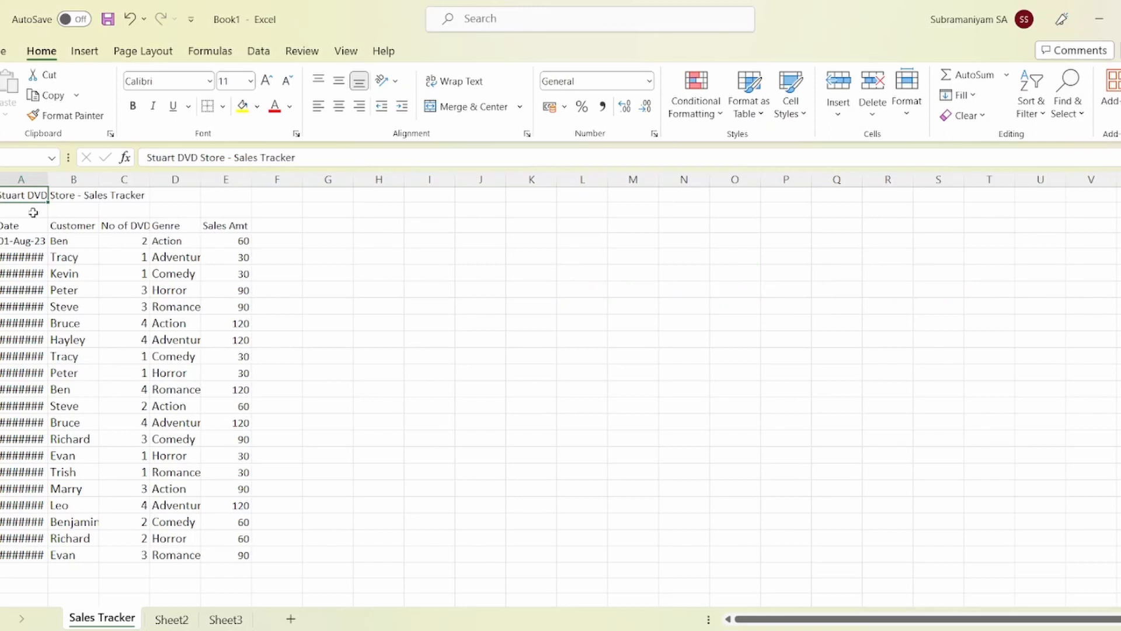
left_click(36, 191)
left_click(250, 82)
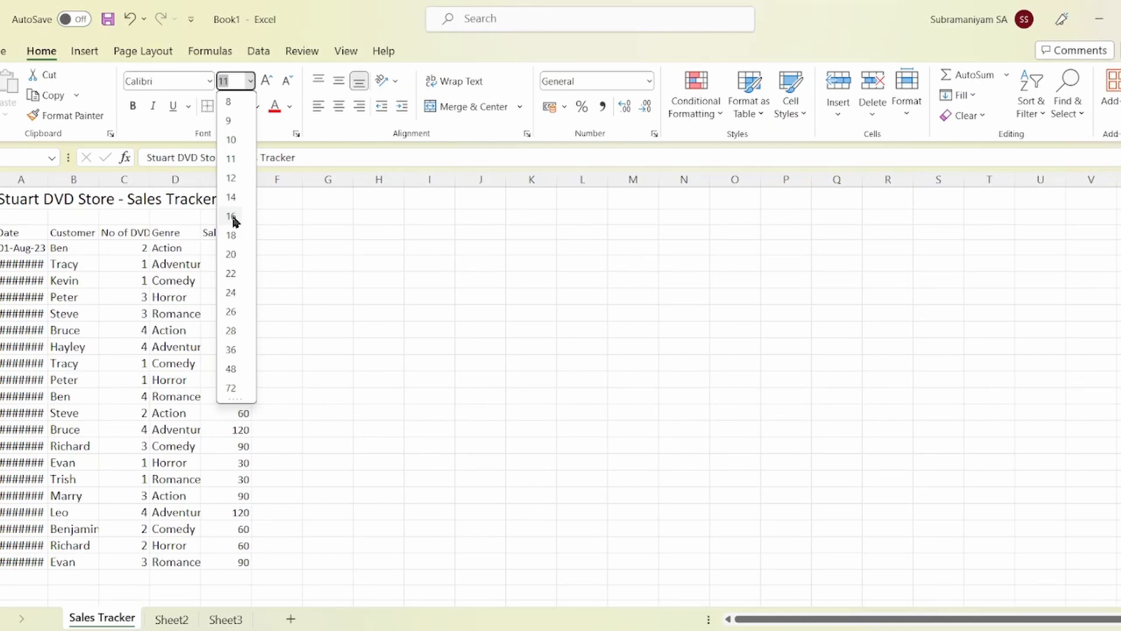
left_click(231, 216)
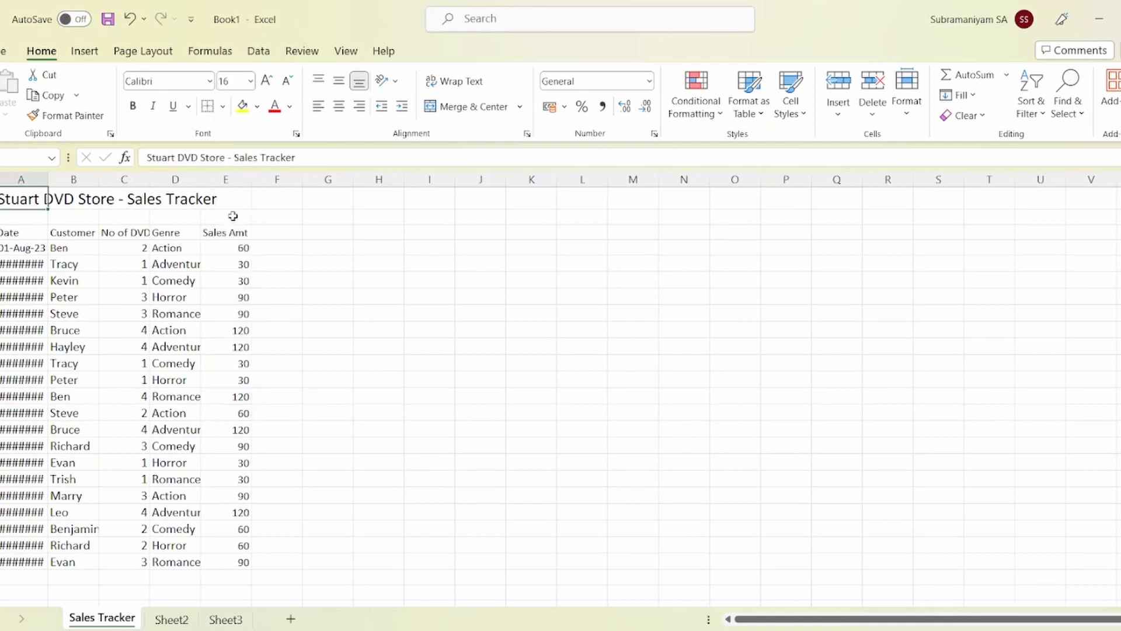
left_click(133, 110)
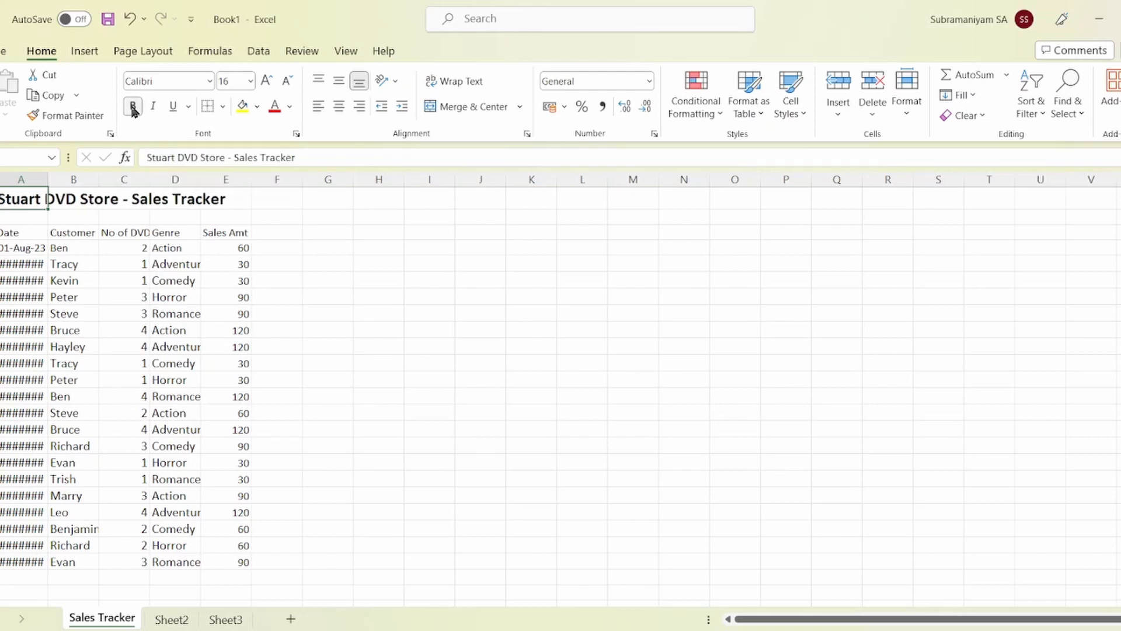
Step: Fill the title cell with light orange and merge and centre it across columns A to E
left_click(258, 108)
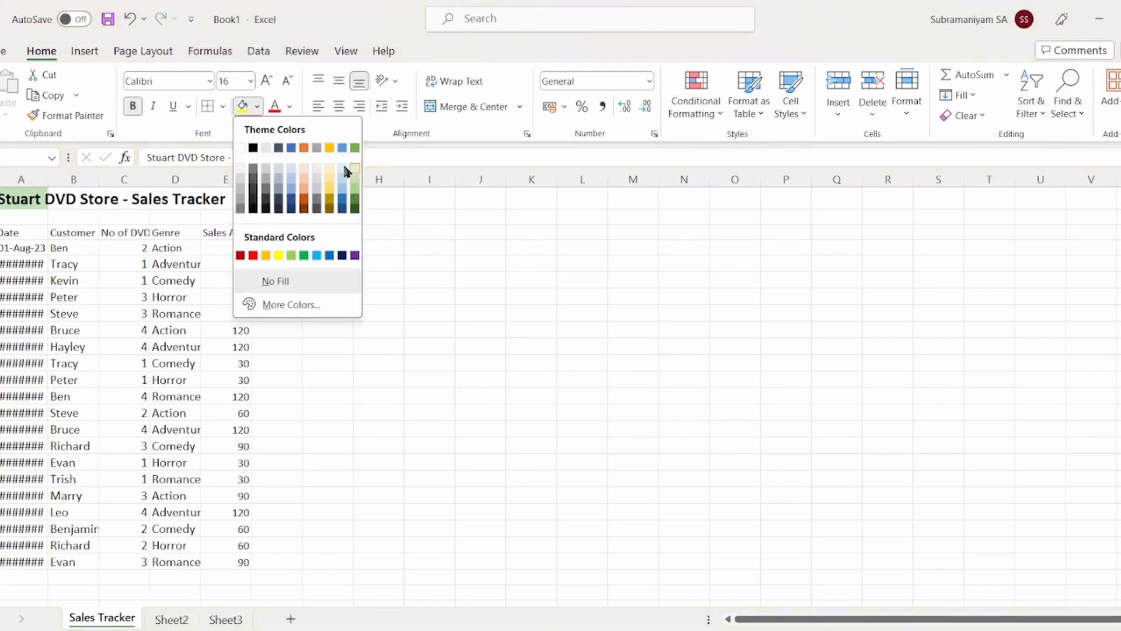
left_click(303, 183)
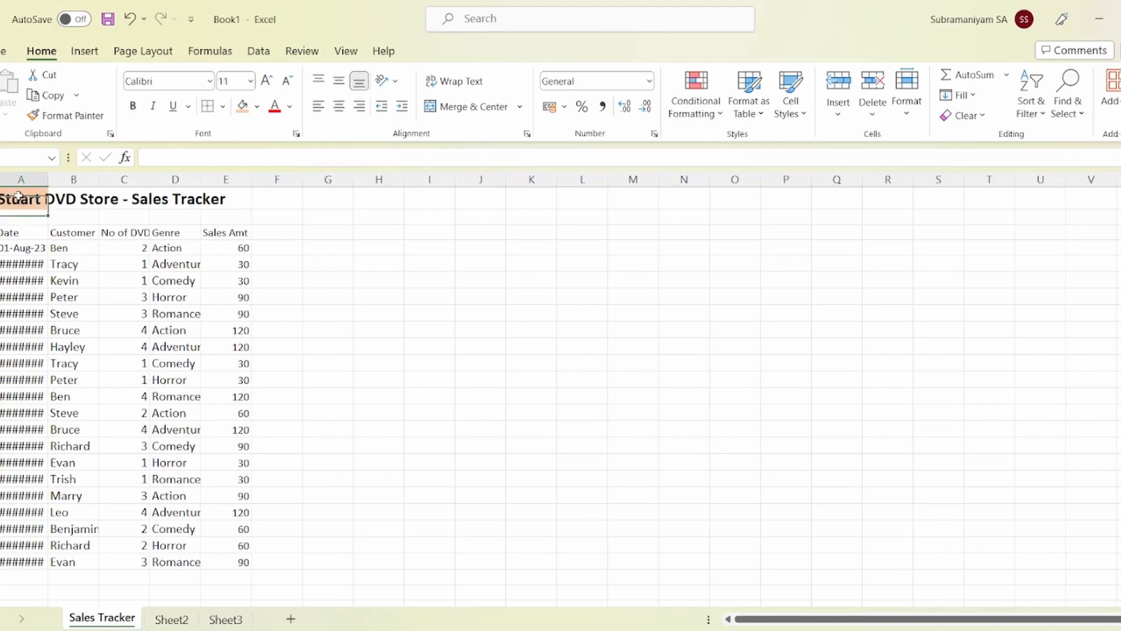
left_click_drag(21, 199, 223, 200)
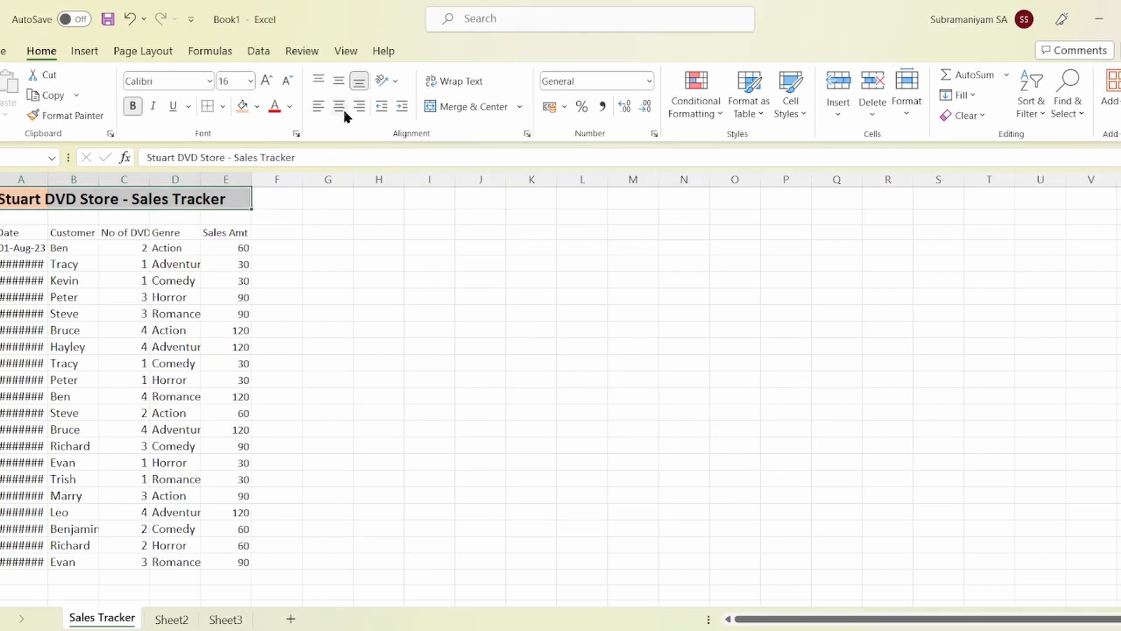
left_click(464, 108)
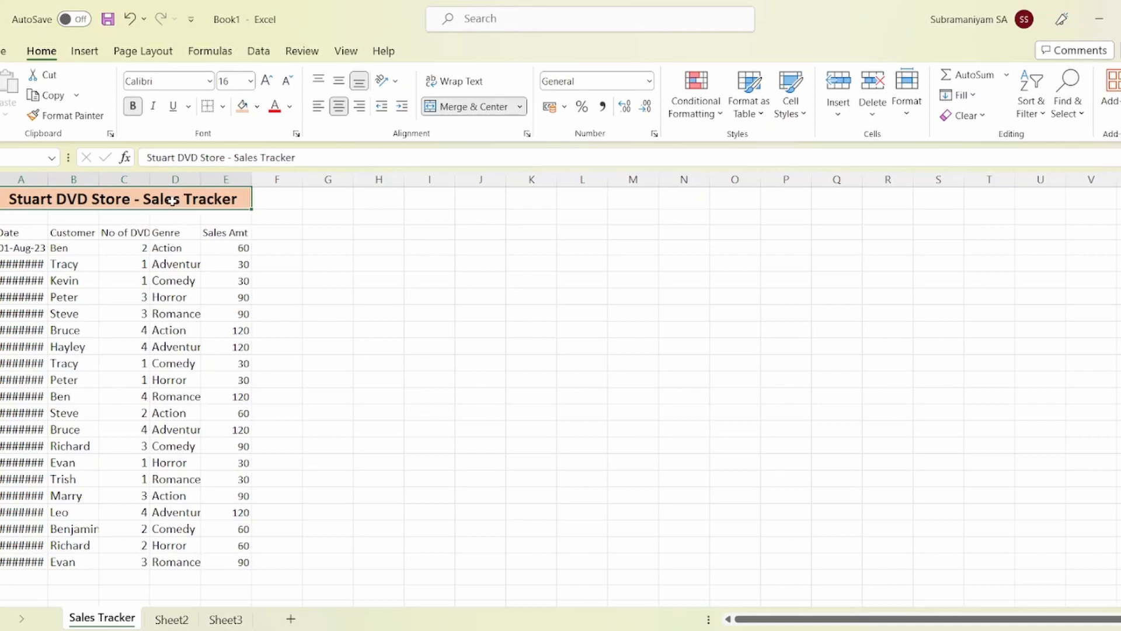
Step: Try left and right alignment on the merged title and set it back to centred
left_click(318, 112)
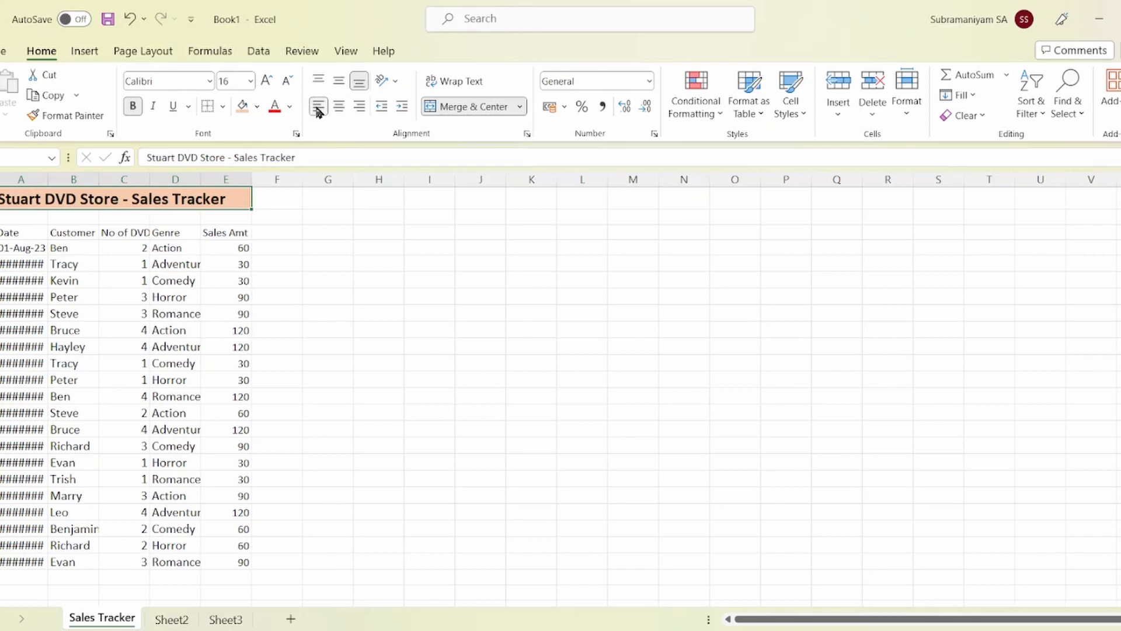
left_click(360, 110)
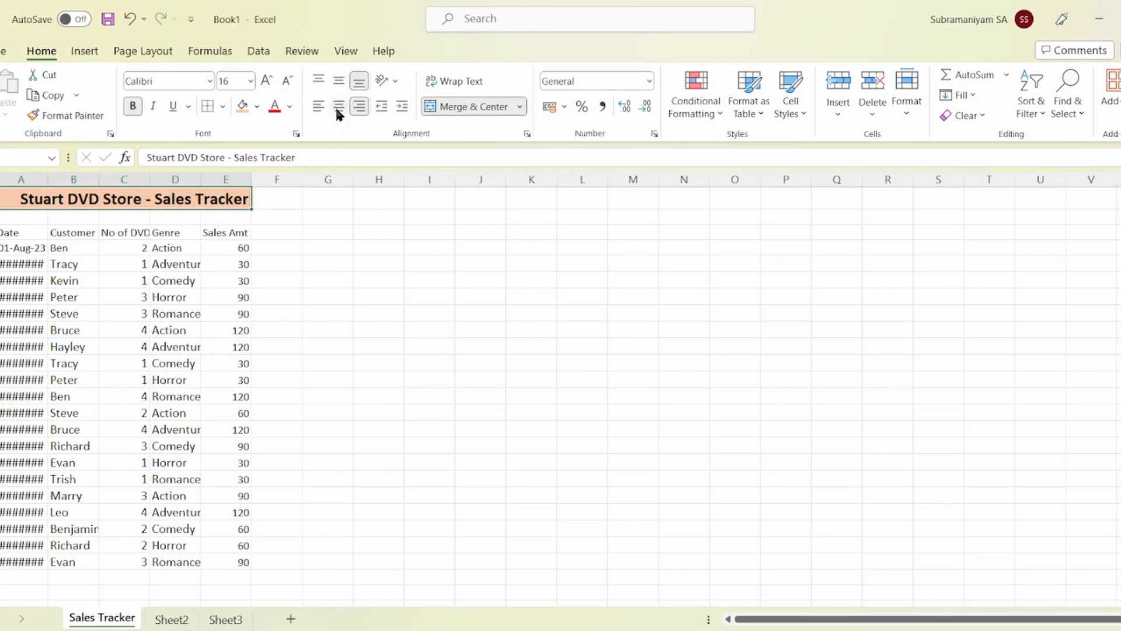
left_click(336, 109)
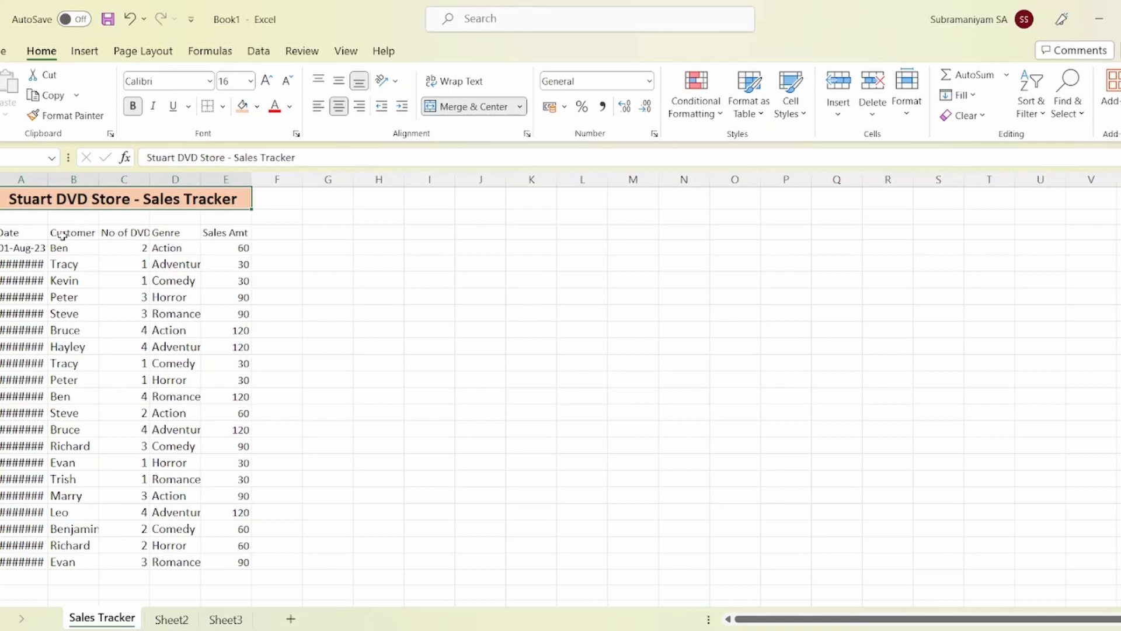
Step: AutoFit the Customer Name column and all other columns of the worksheet to their contents
double_click(99, 181)
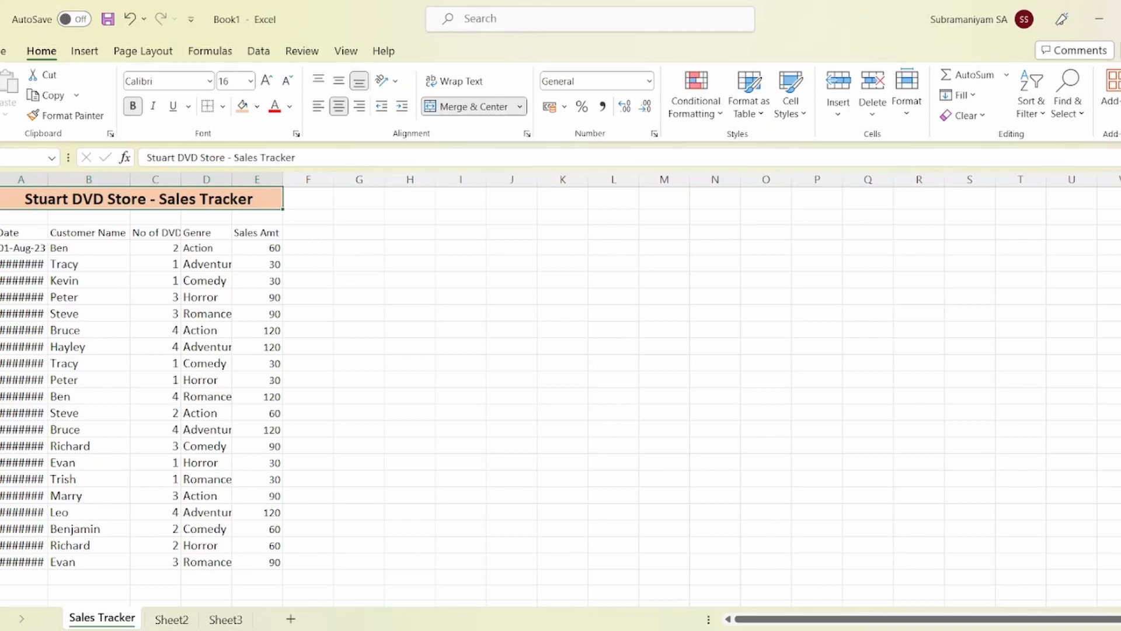
key("ctrl+a")
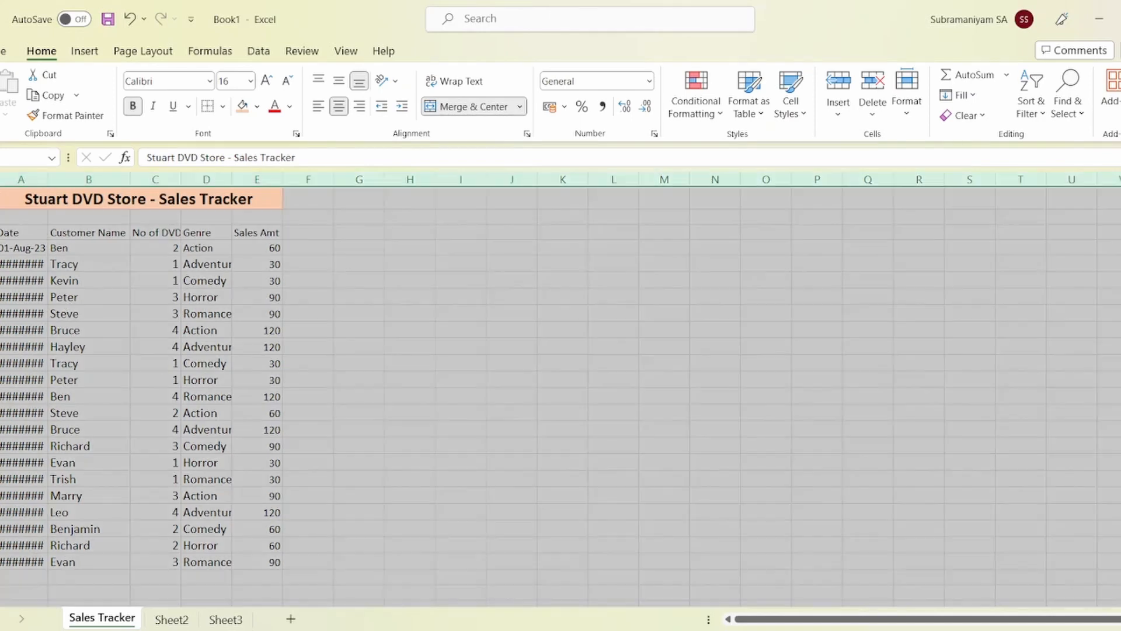
double_click(48, 181)
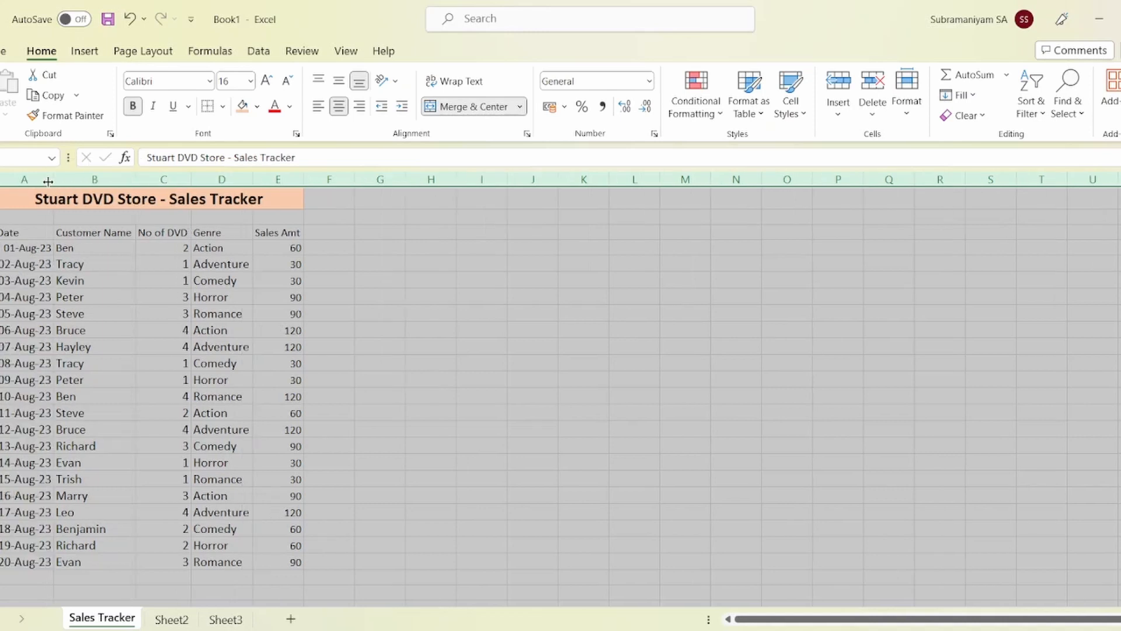
Step: Set the font size of the whole sales table, headers and data in A3:E23, to 12
left_click(171, 300)
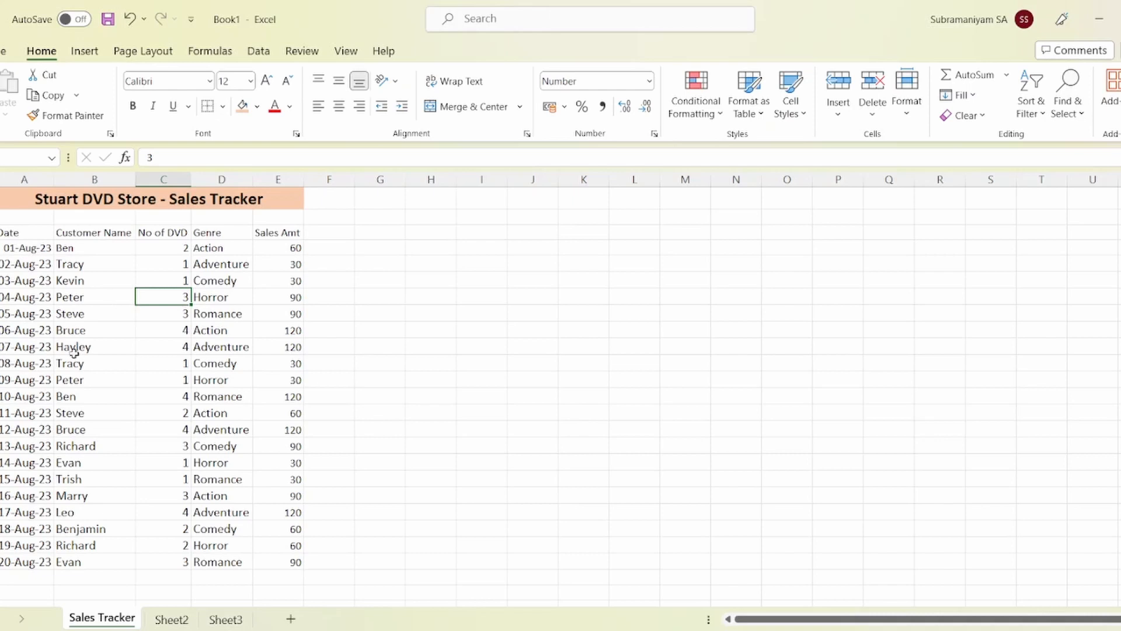
left_click(13, 231)
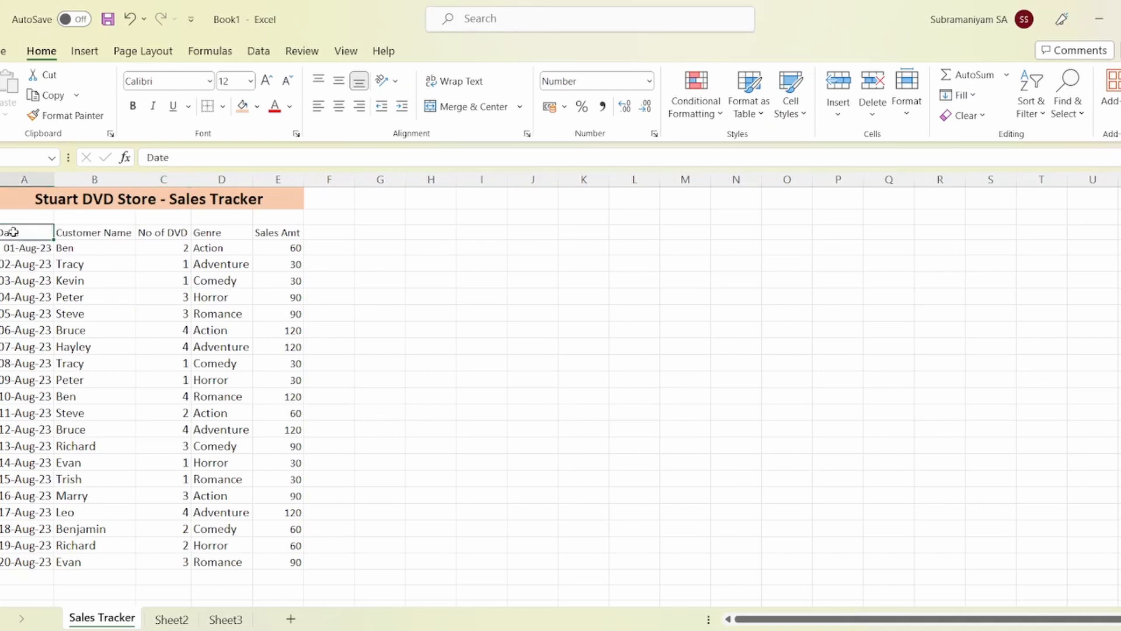
left_click_drag(13, 231, 270, 561)
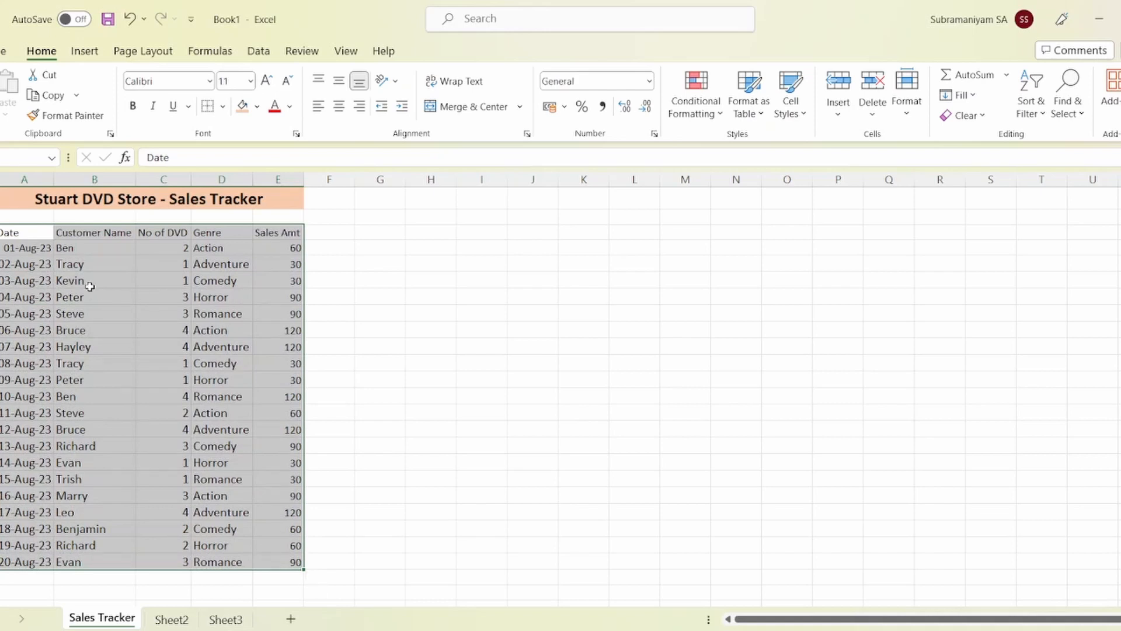
left_click(251, 81)
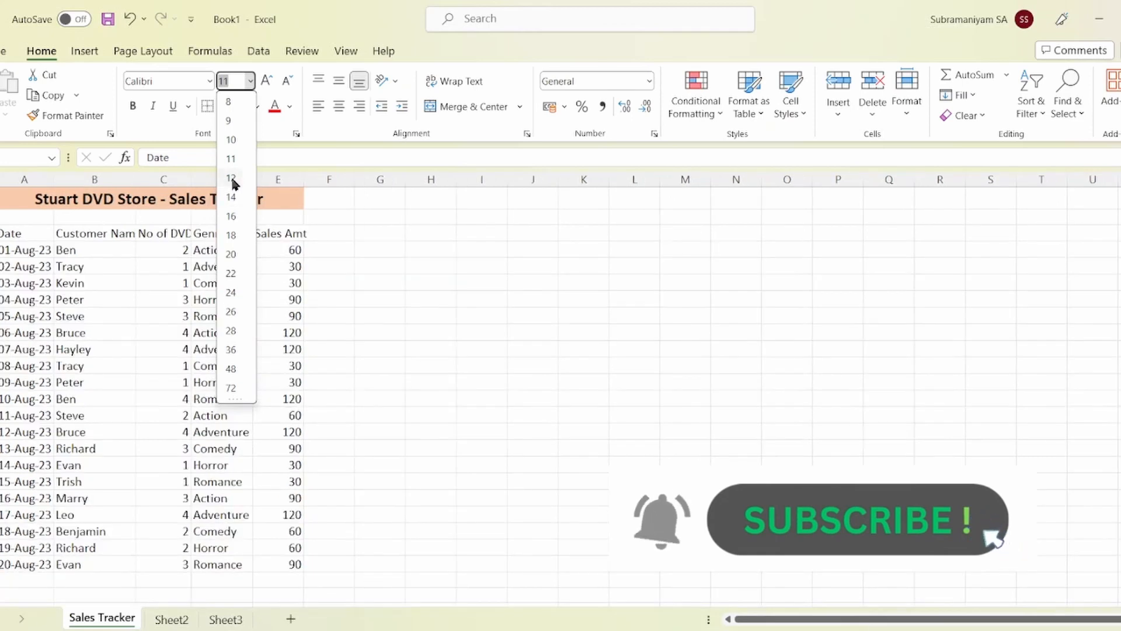
left_click(232, 179)
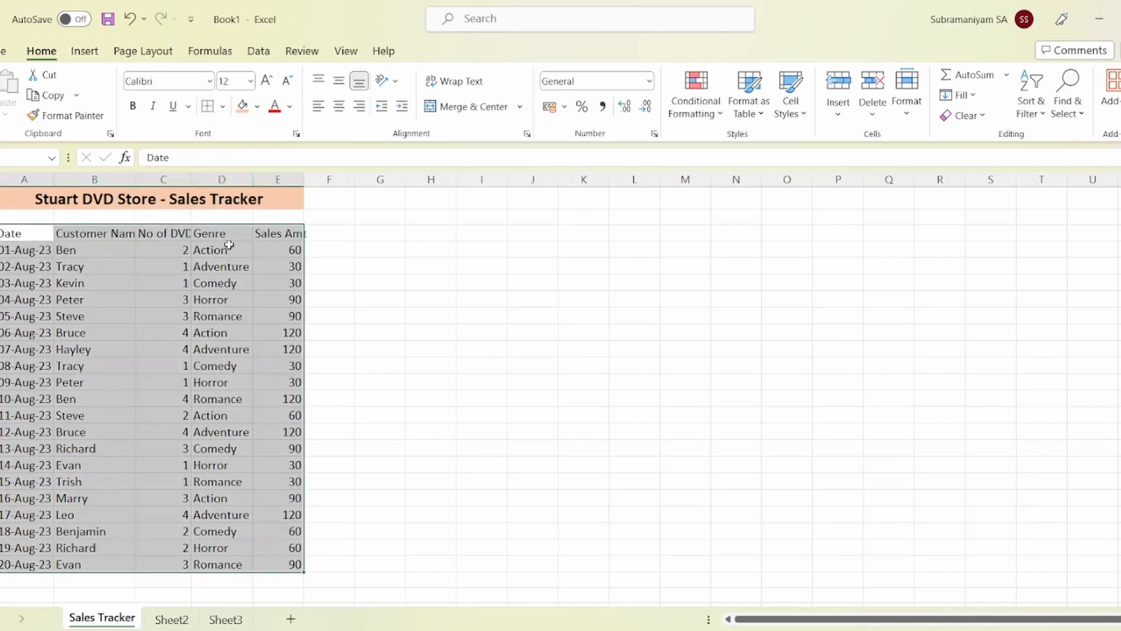
left_click(115, 274)
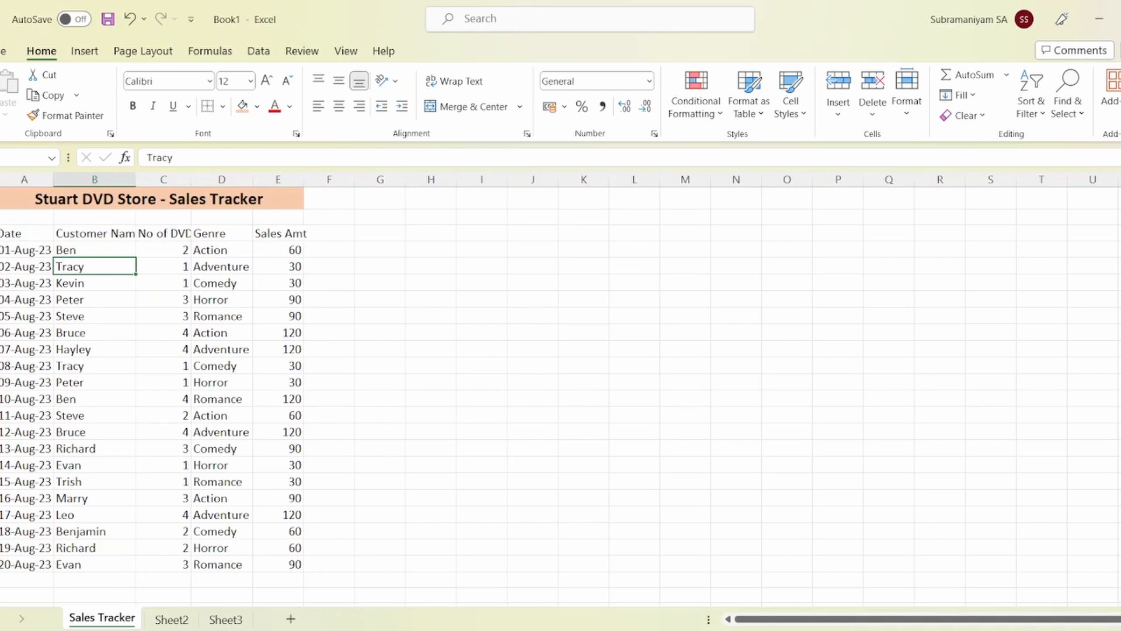
Step: AutoFit all columns of the worksheet again to match the resized text
left_click(1, 179)
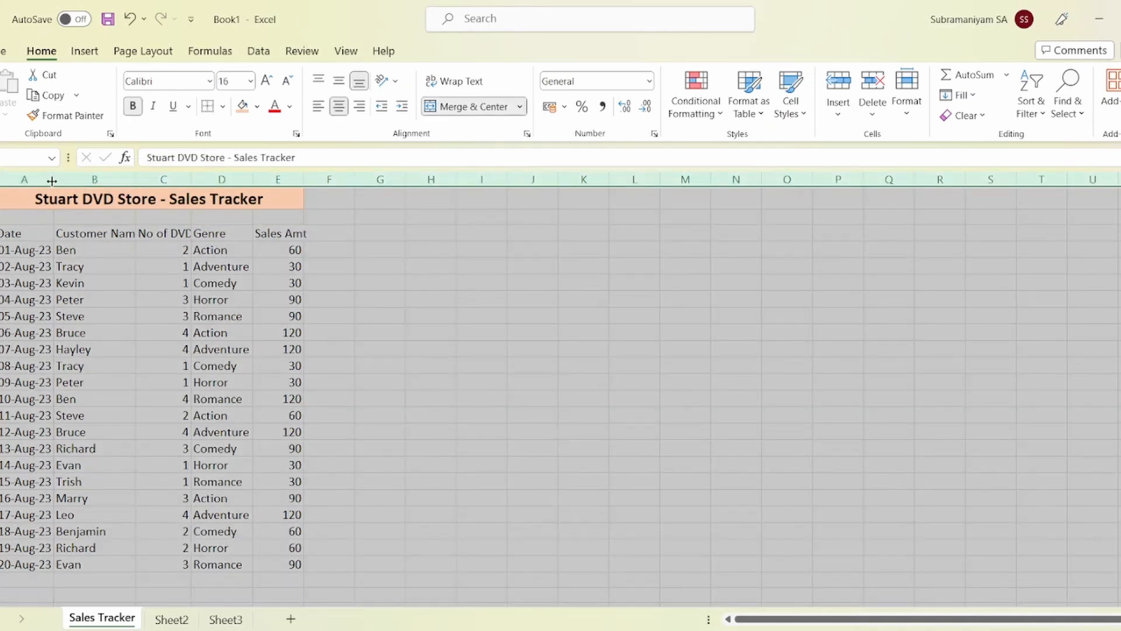
double_click(52, 181)
left_click(219, 301)
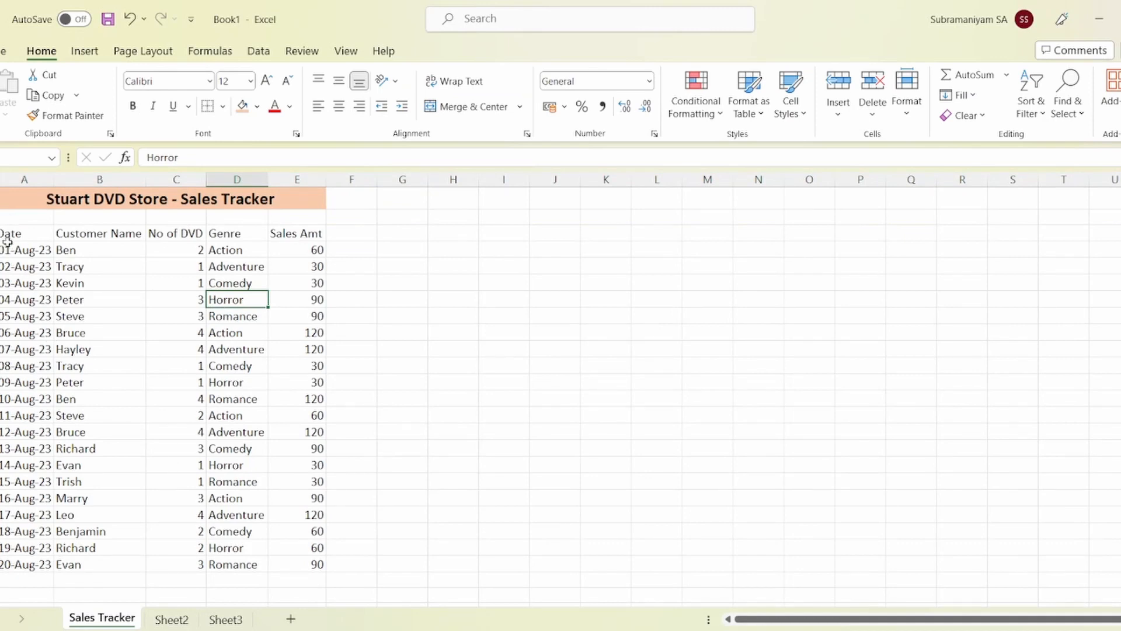
Step: Make the header row from Date to Sales Amt bold
left_click_drag(8, 240, 290, 237)
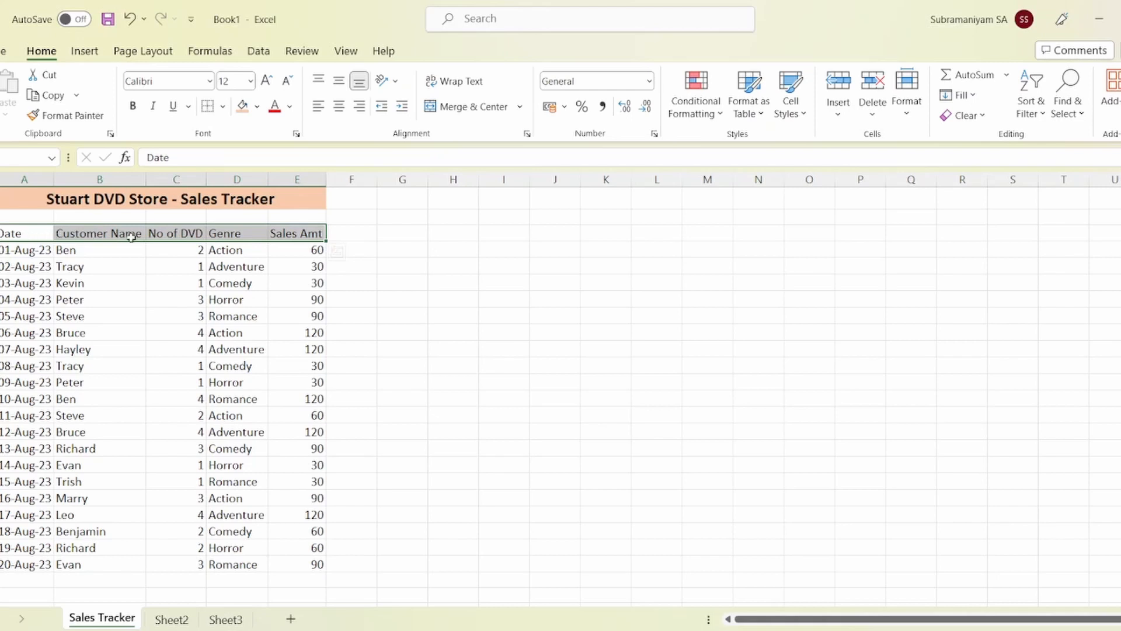
left_click(133, 108)
left_click(133, 328)
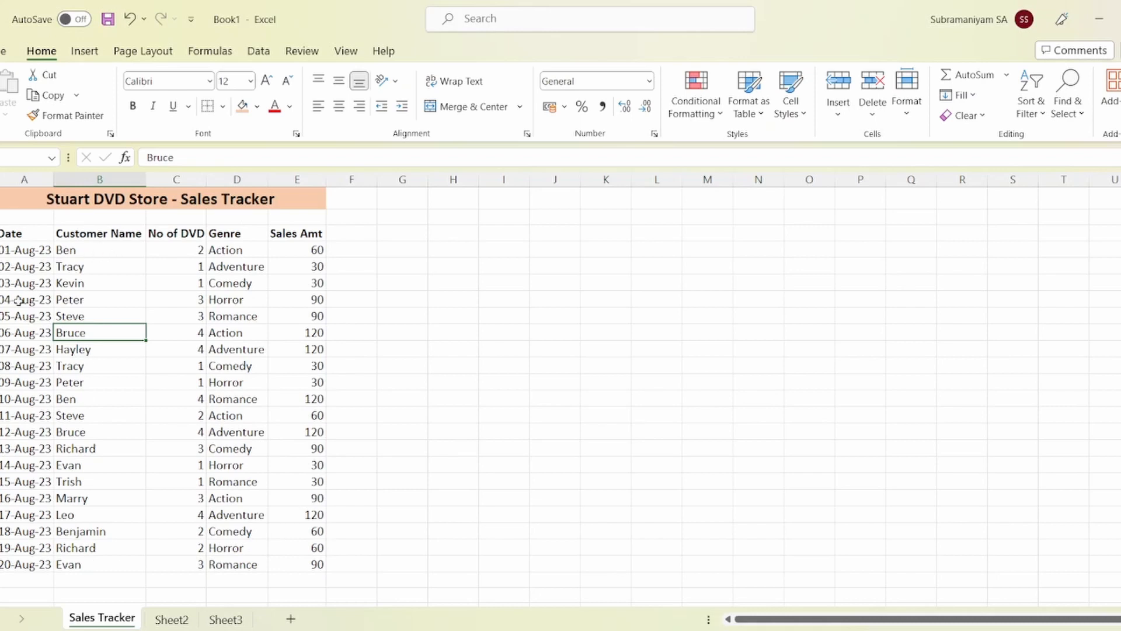
Step: Apply All Borders to the whole sales table, including its header row
left_click(222, 106)
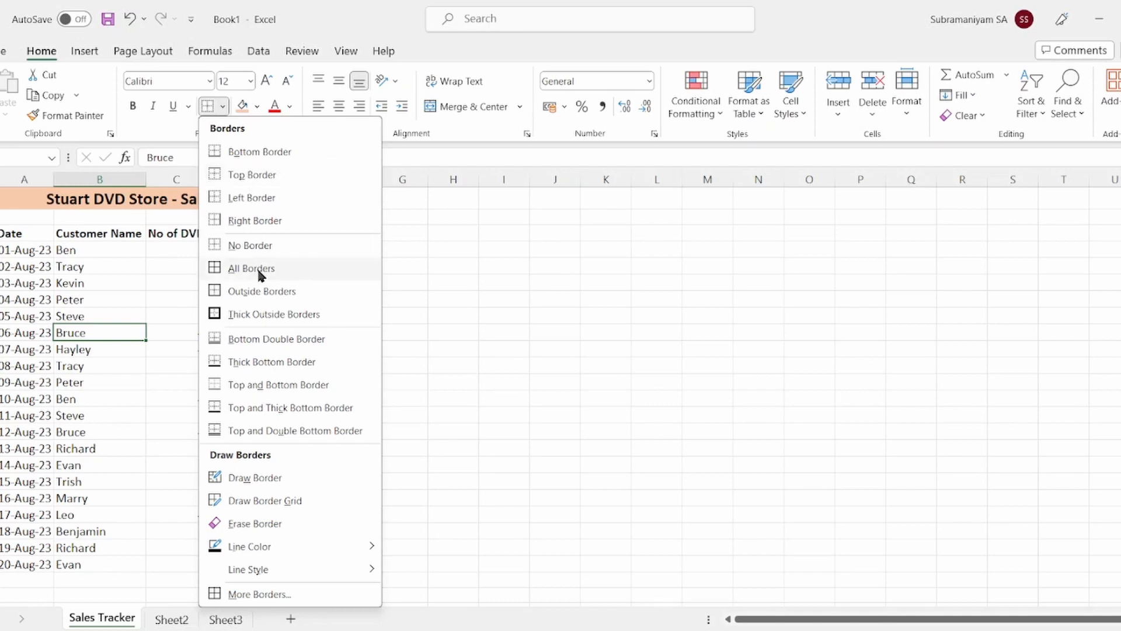
left_click(14, 280)
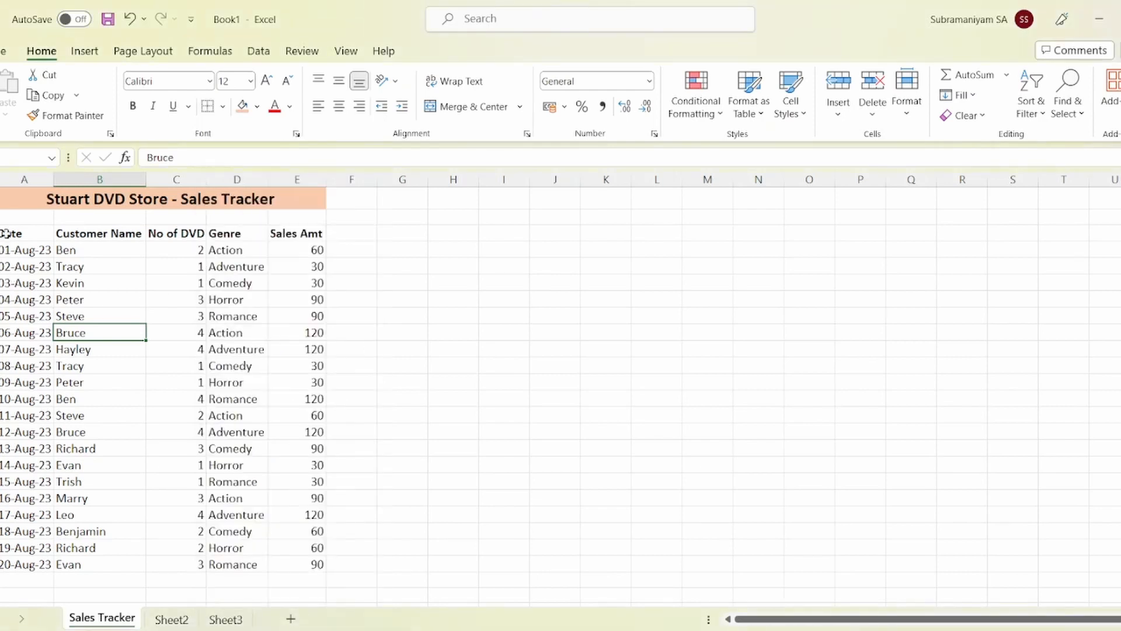
left_click_drag(7, 235, 295, 564)
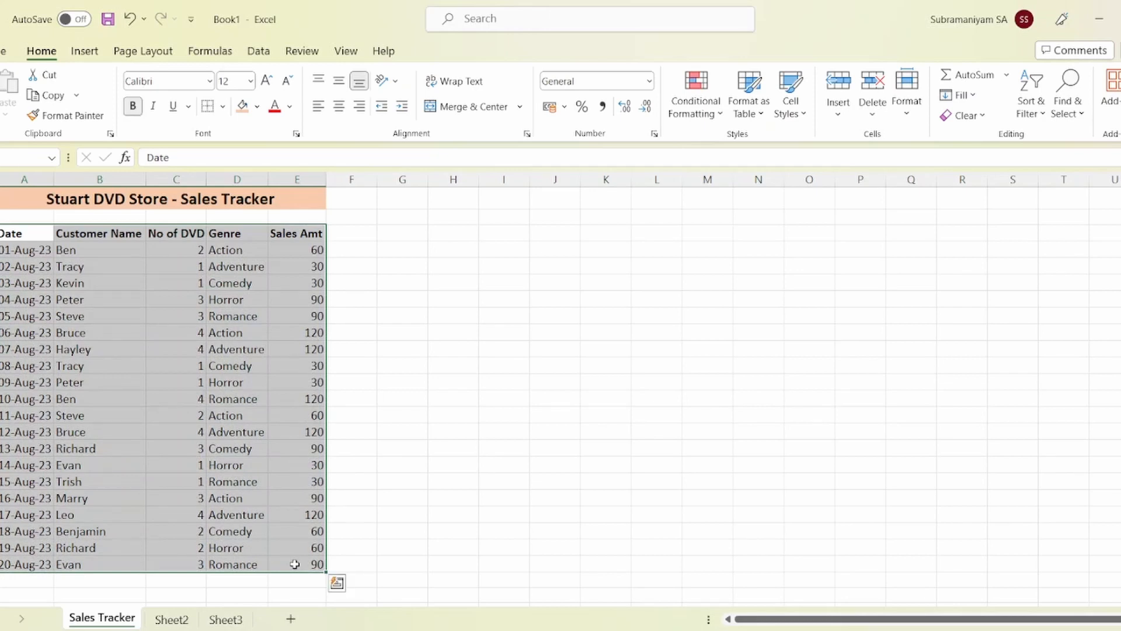
left_click(223, 107)
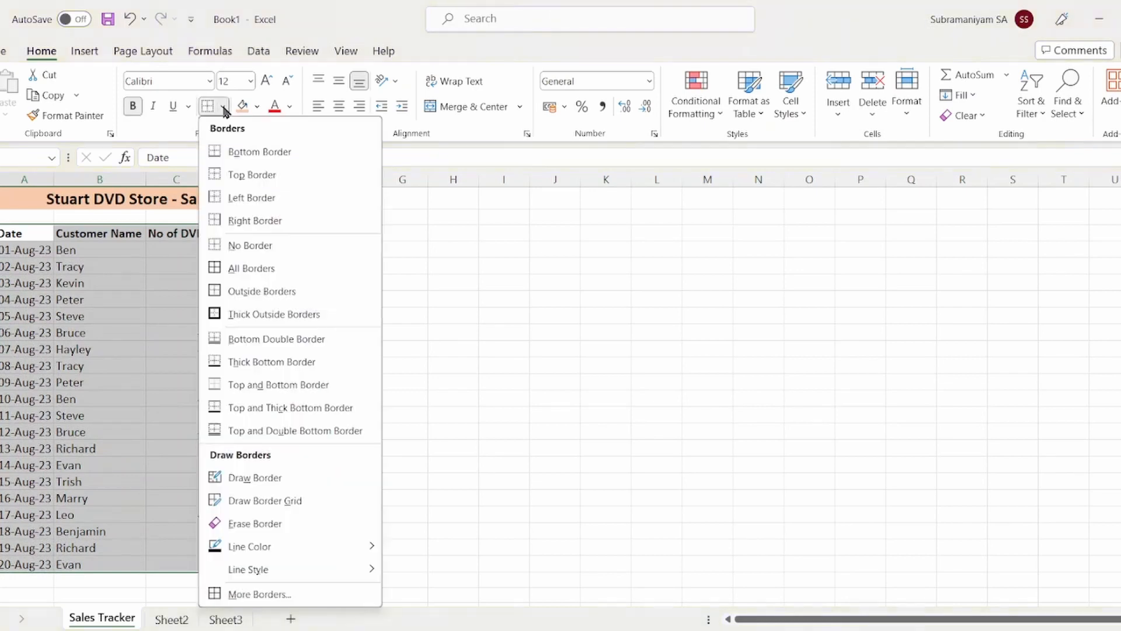
left_click(245, 269)
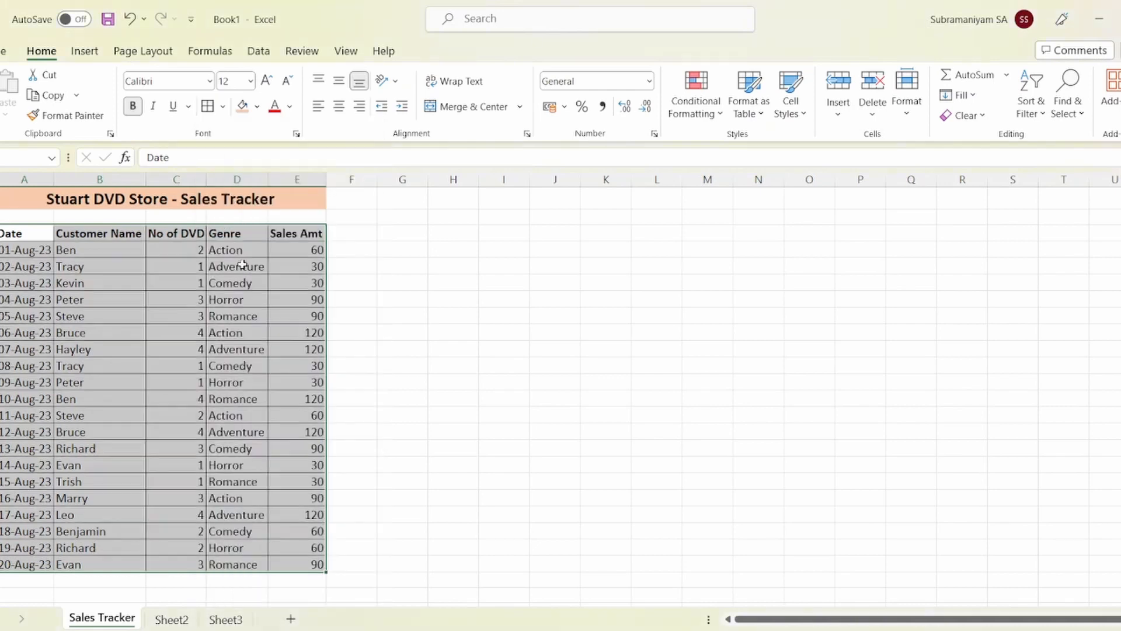
left_click(423, 365)
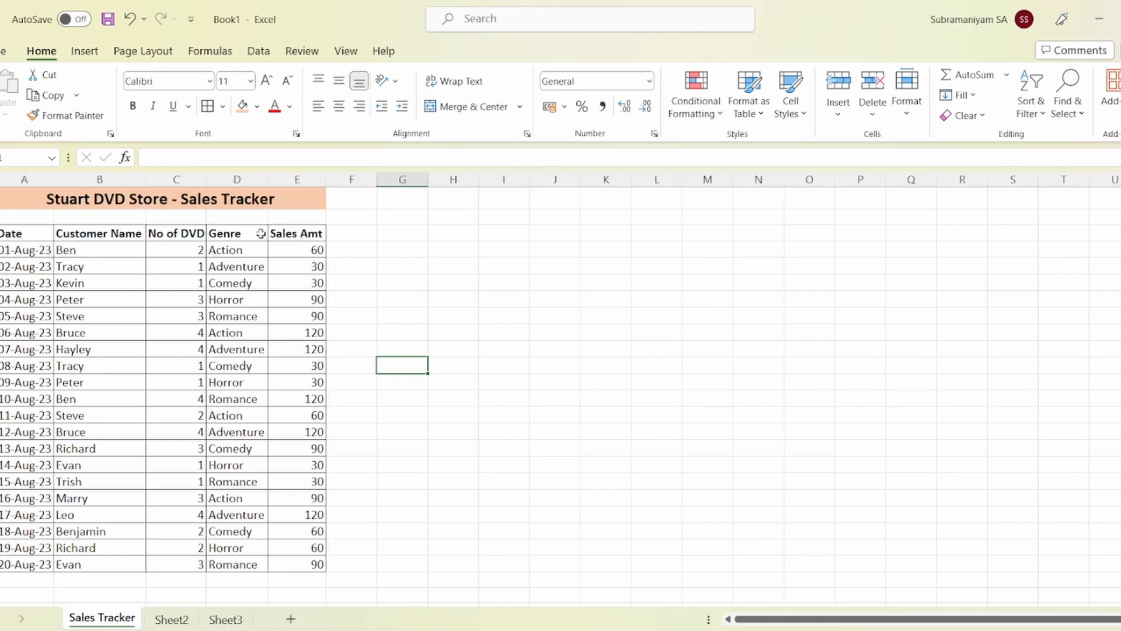
Step: Format the amounts in the Sales Amt column with the $ English (United States) accounting format
left_click(300, 233)
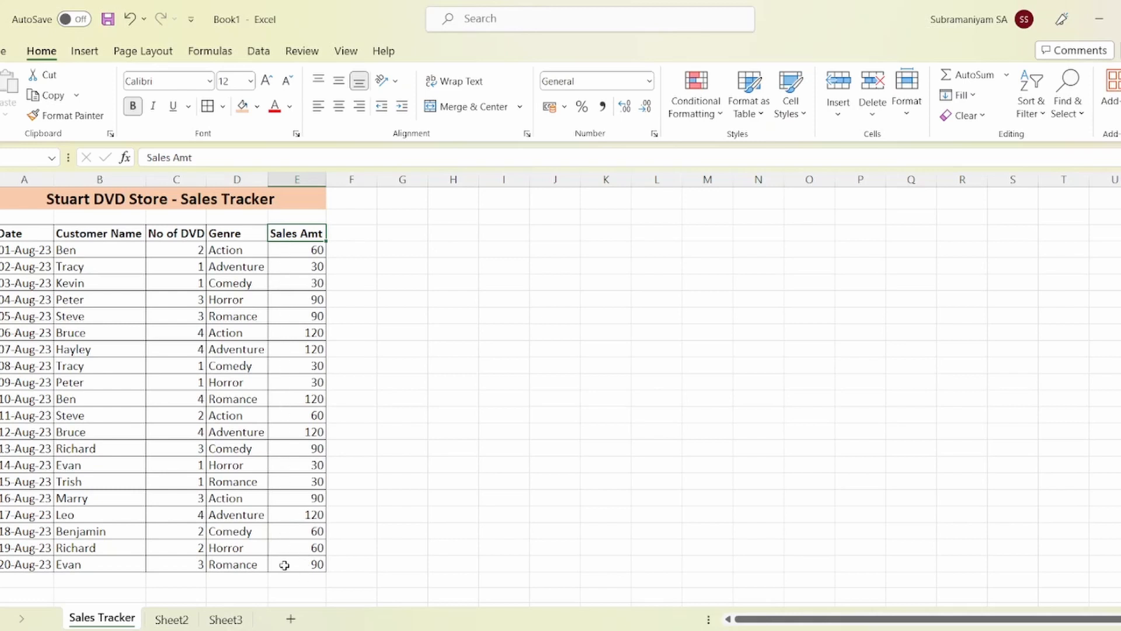
left_click(425, 285)
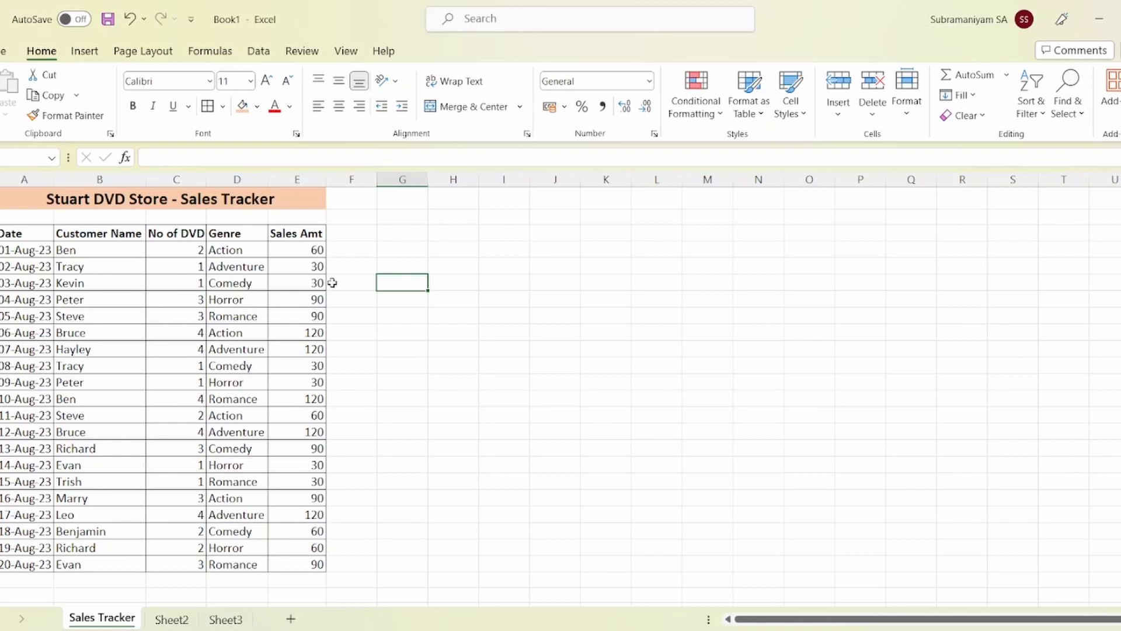
left_click_drag(298, 250, 295, 564)
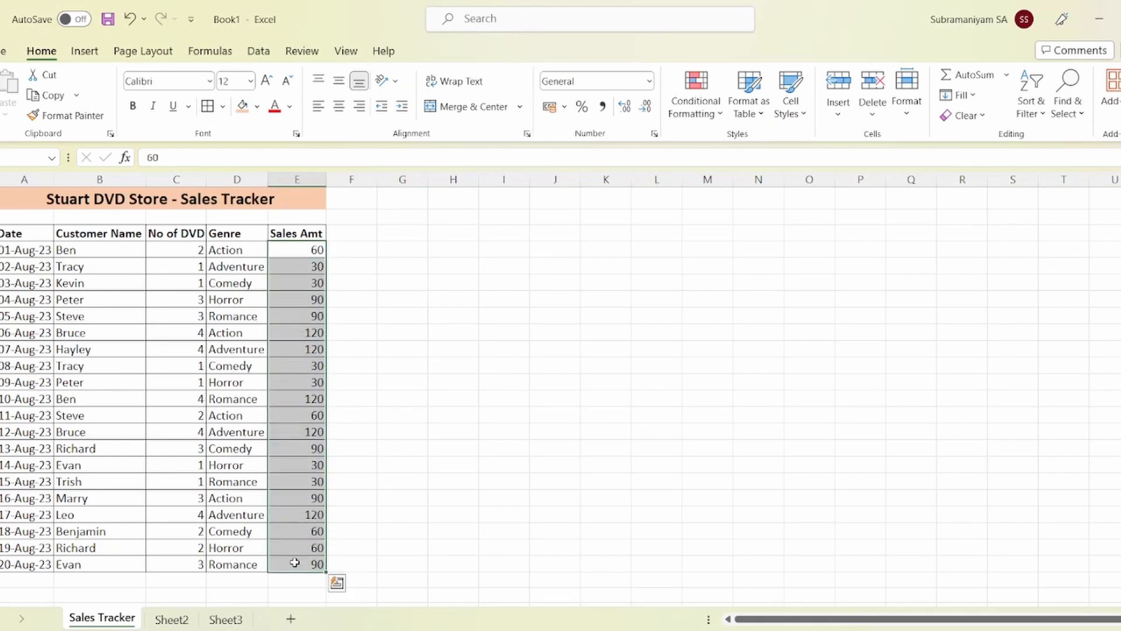
left_click(563, 106)
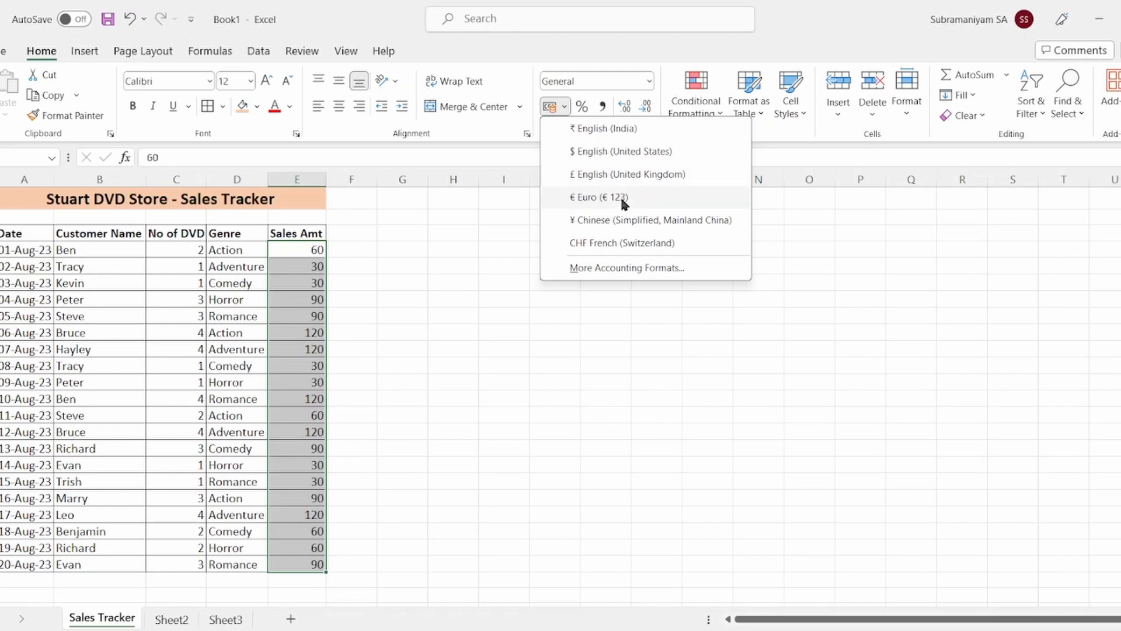
left_click(652, 152)
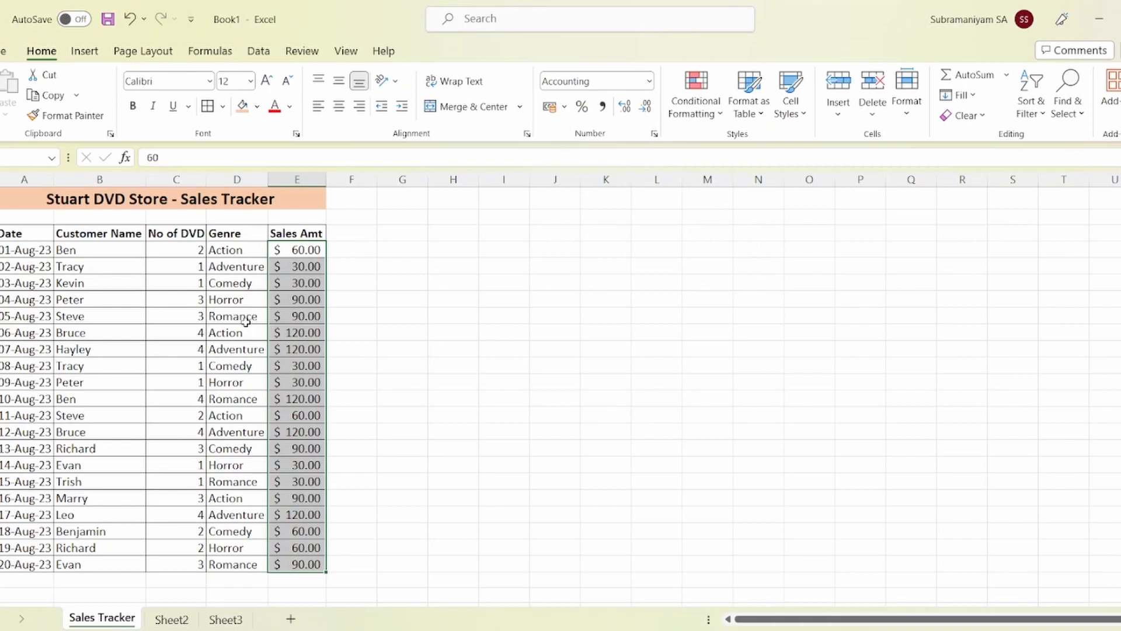
mouse_move(278, 533)
left_click(378, 286)
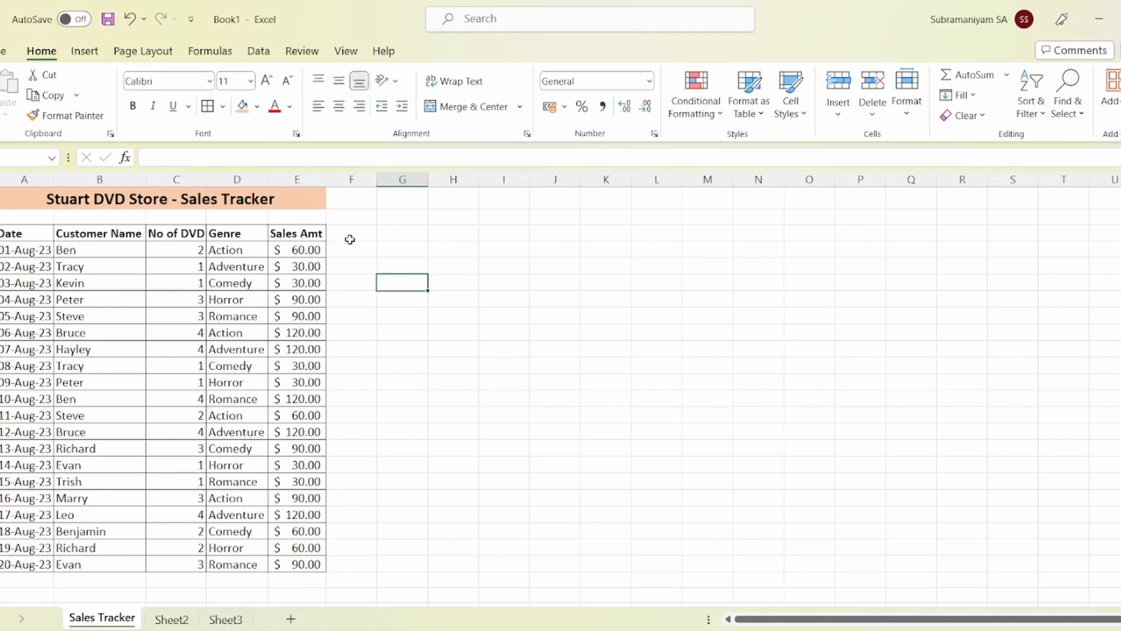
Step: Remove both decimal places from the dollar amounts in the Sales Amt column
left_click_drag(300, 249, 300, 564)
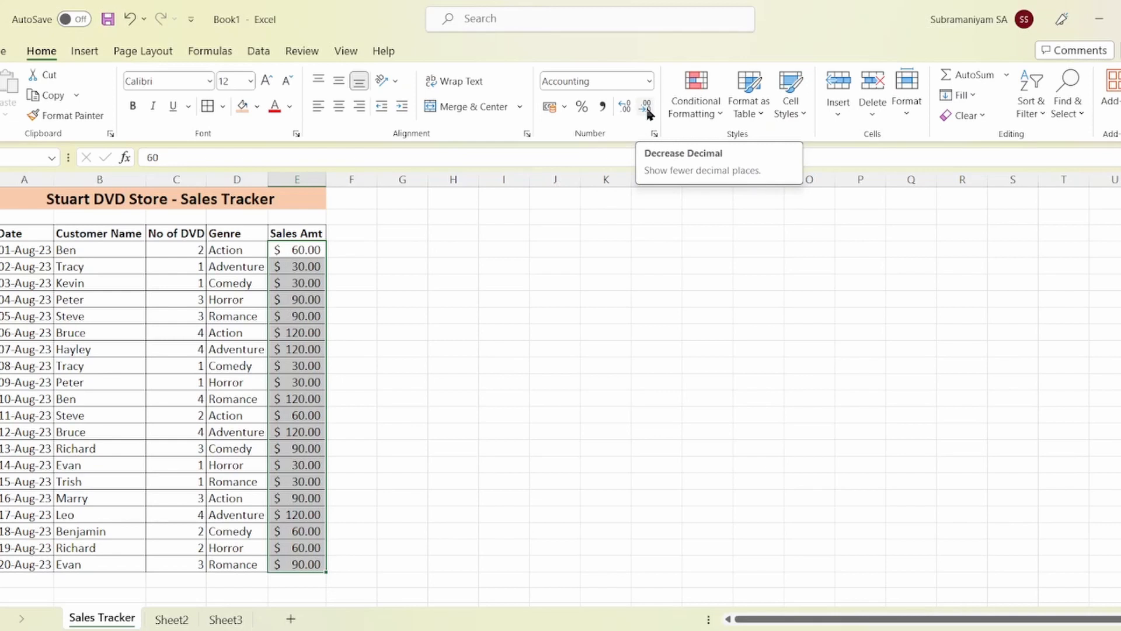
left_click(647, 111)
left_click(647, 111)
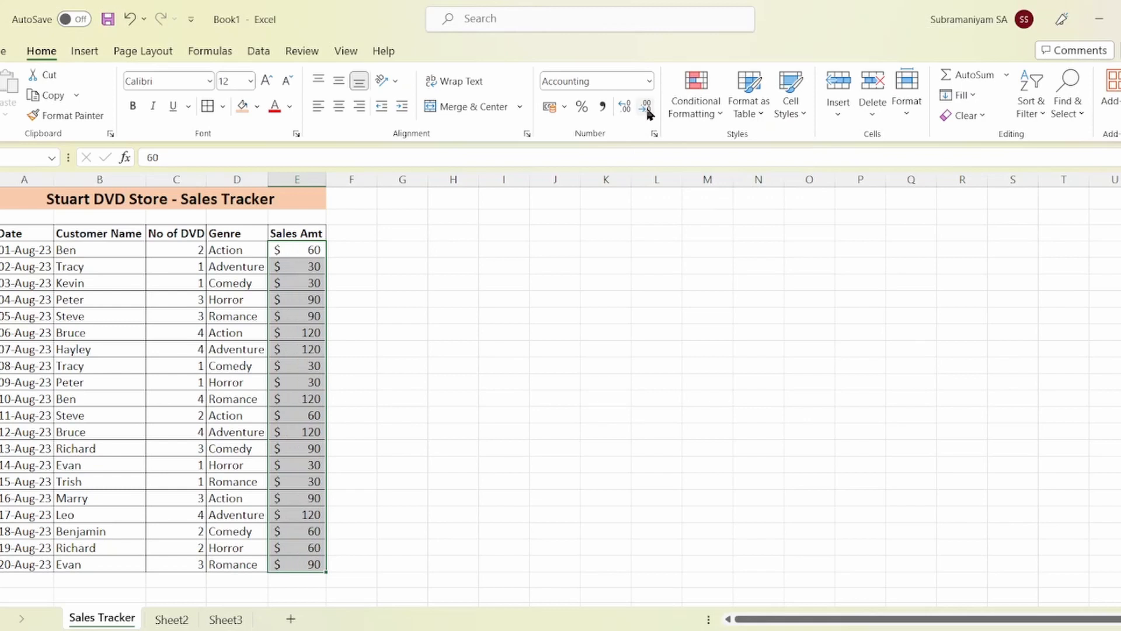
left_click(505, 328)
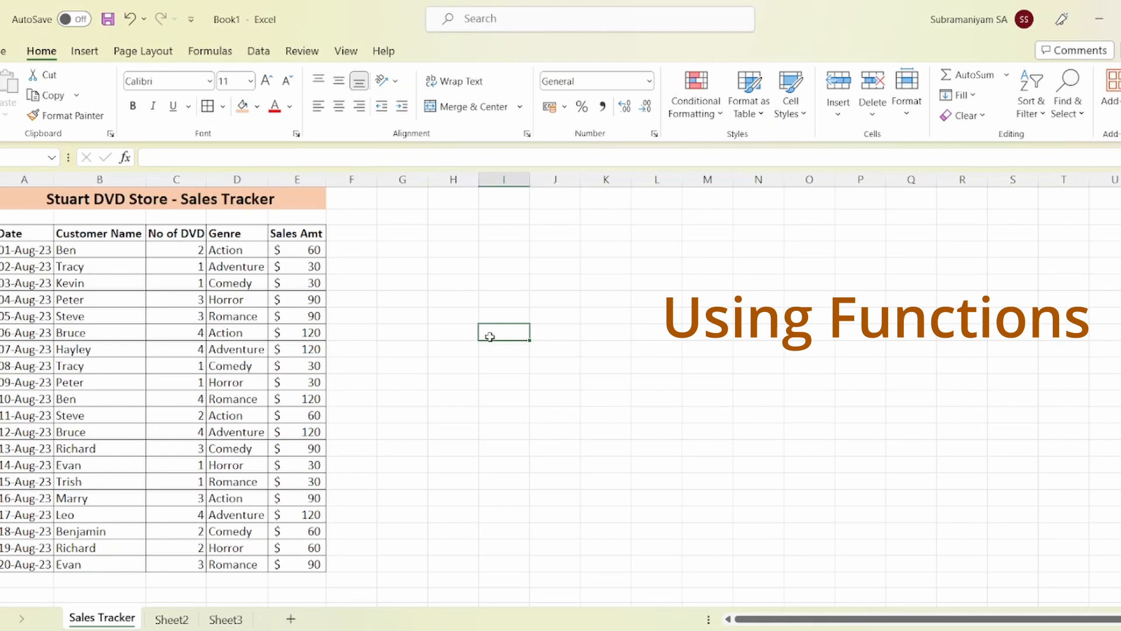
Step: Enter the sample numbers 45 and 55 in cells K4 and K5
left_click(604, 250)
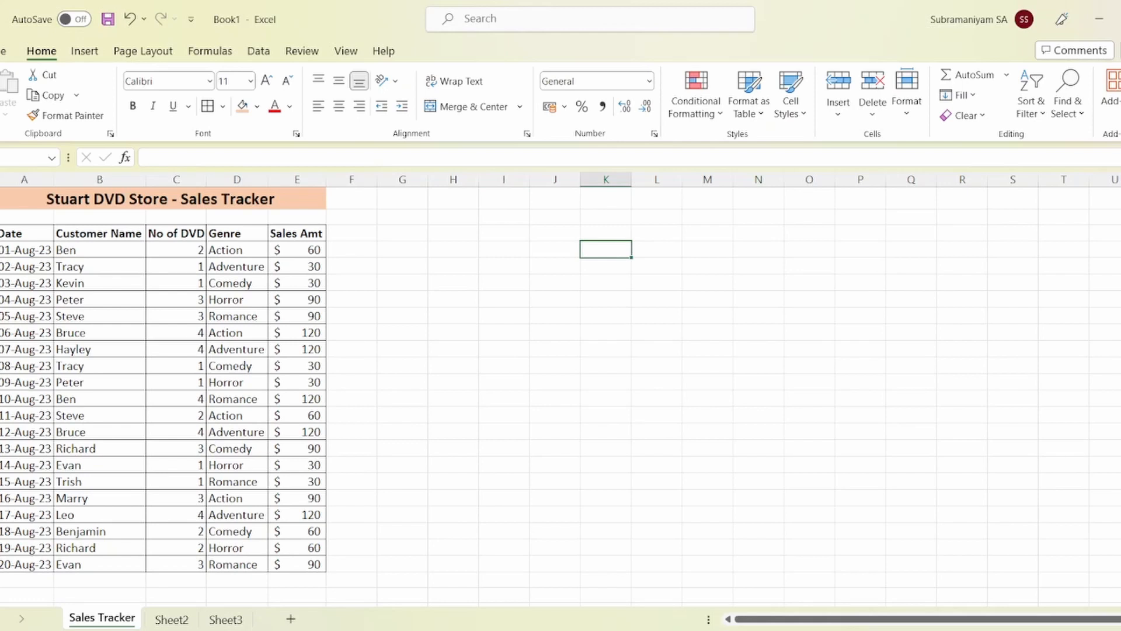
type("45")
key("Return")
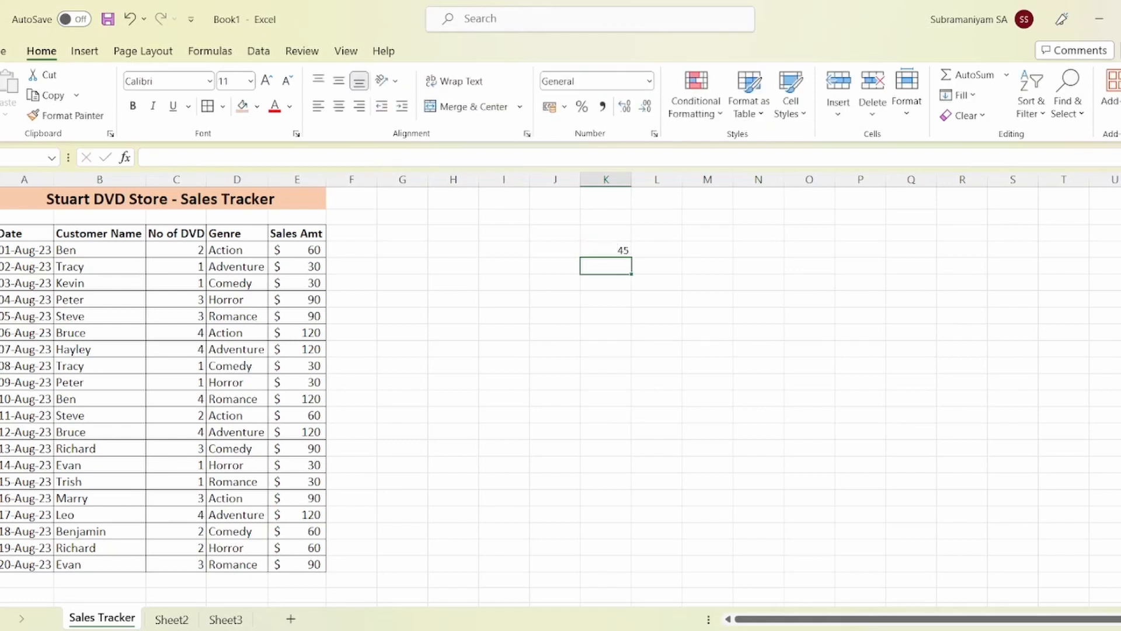
type("55")
key("Return")
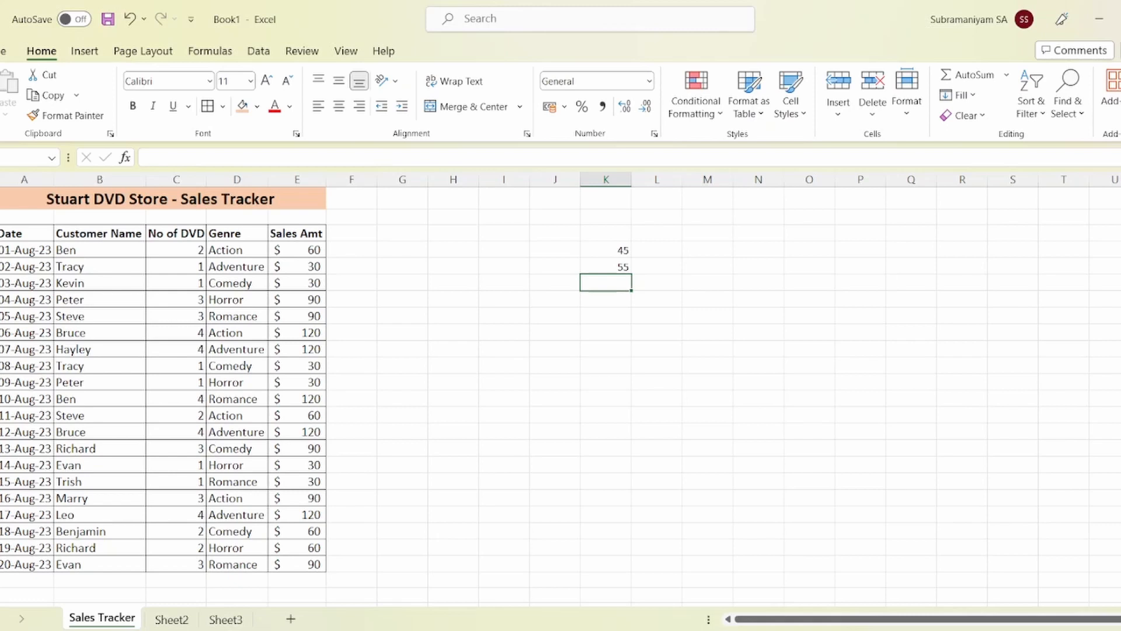
Step: Add the two sample numbers in cell K6 with the formula =55+45 and select the cell
type("=")
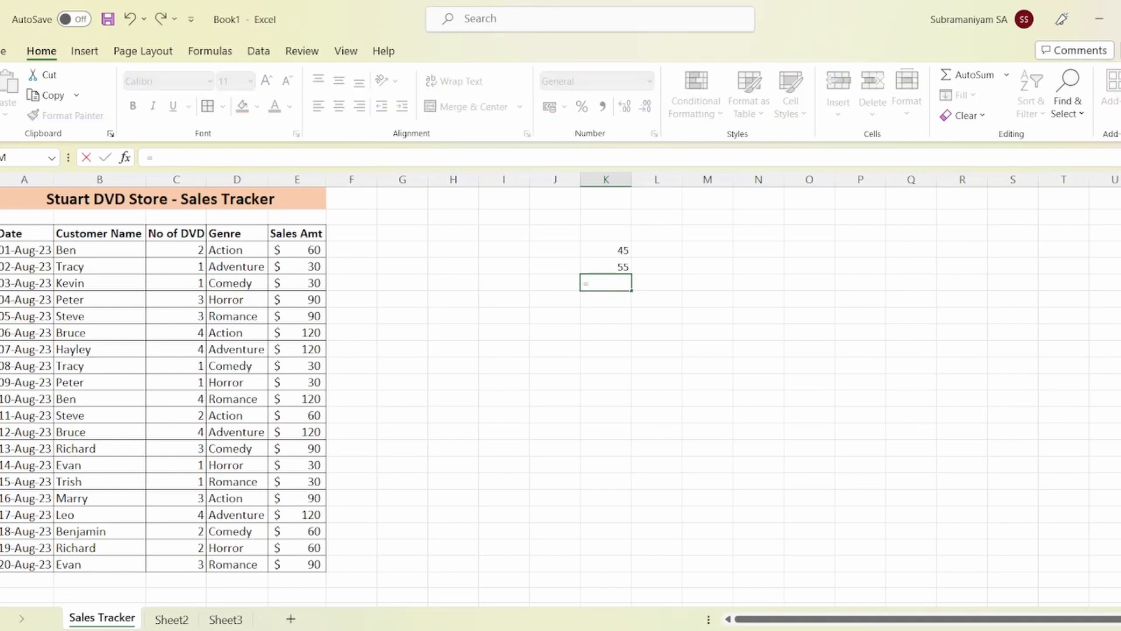
type("55+45")
key("Return")
left_click(615, 285)
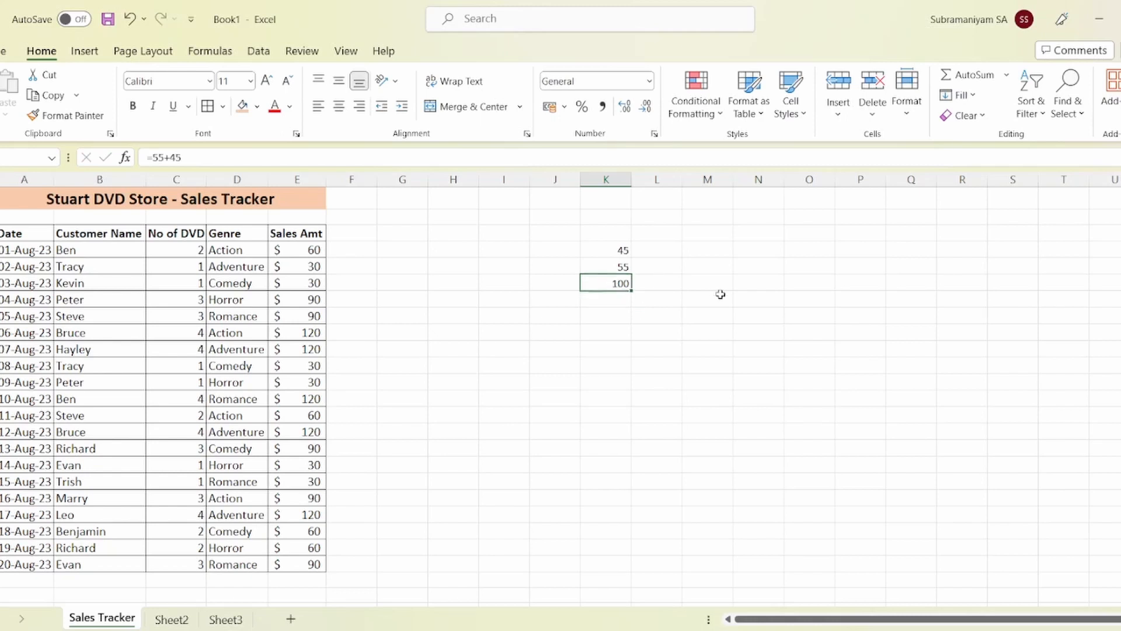
Step: Change the second sample number in cell K5 to 60
left_click(616, 267)
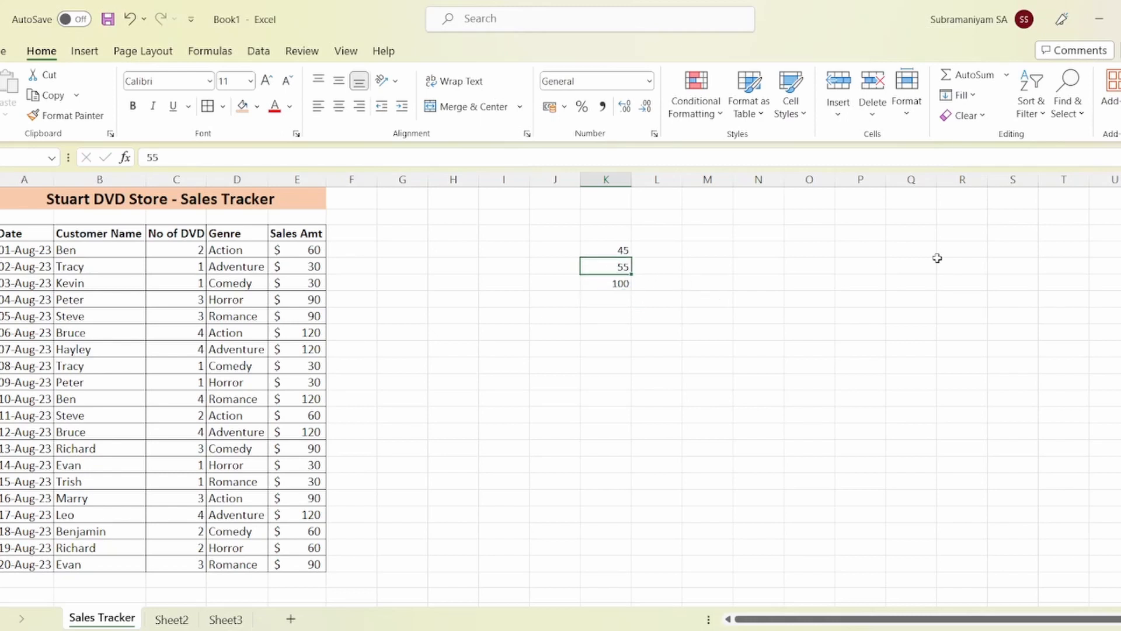
type("60")
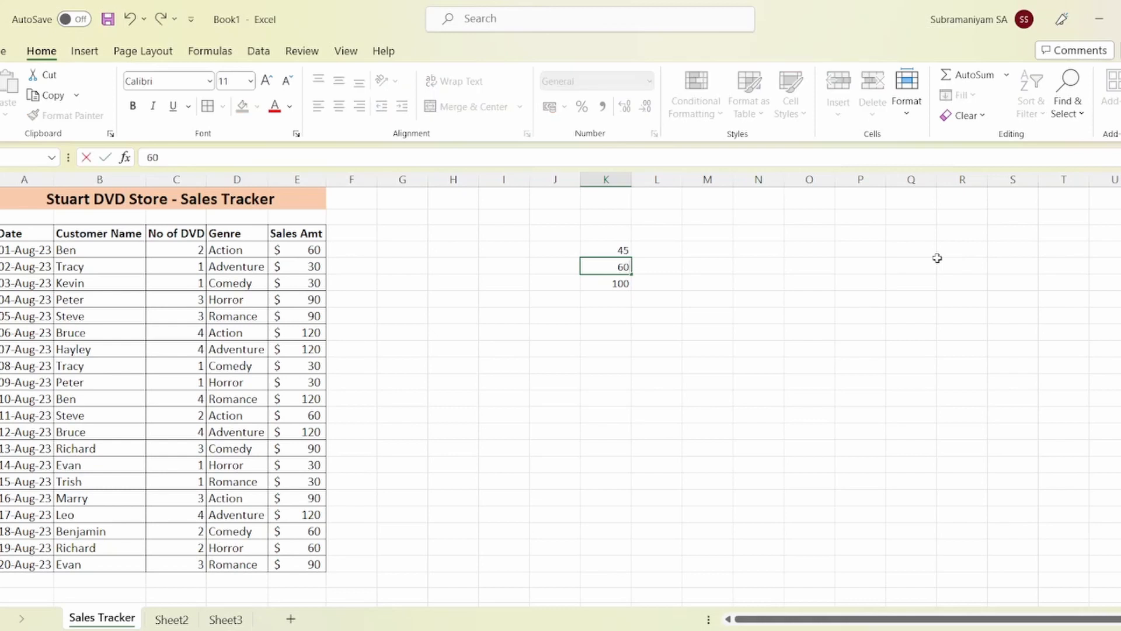
key("Return")
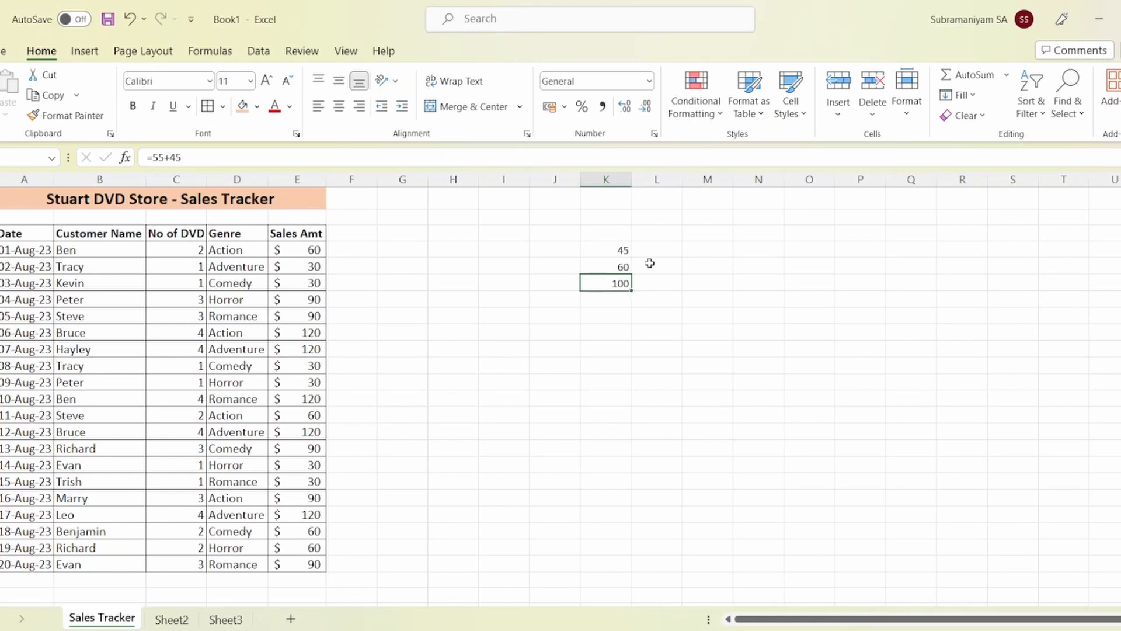
Step: Enter the sample numbers 45 and 55 in cells M4 and M5
left_click(707, 252)
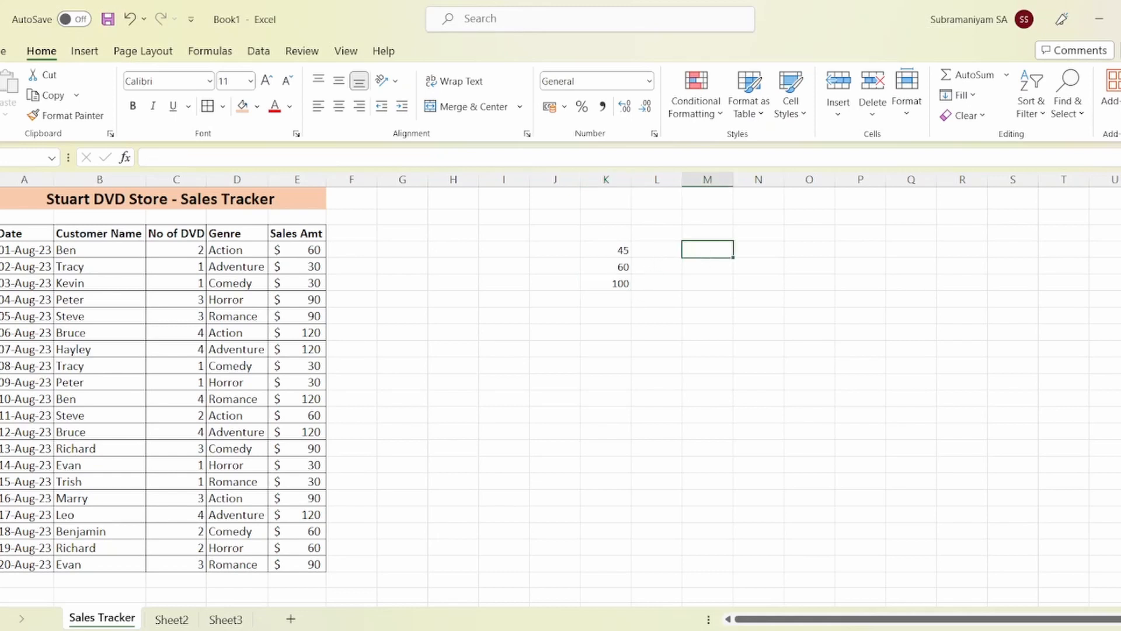
type("45")
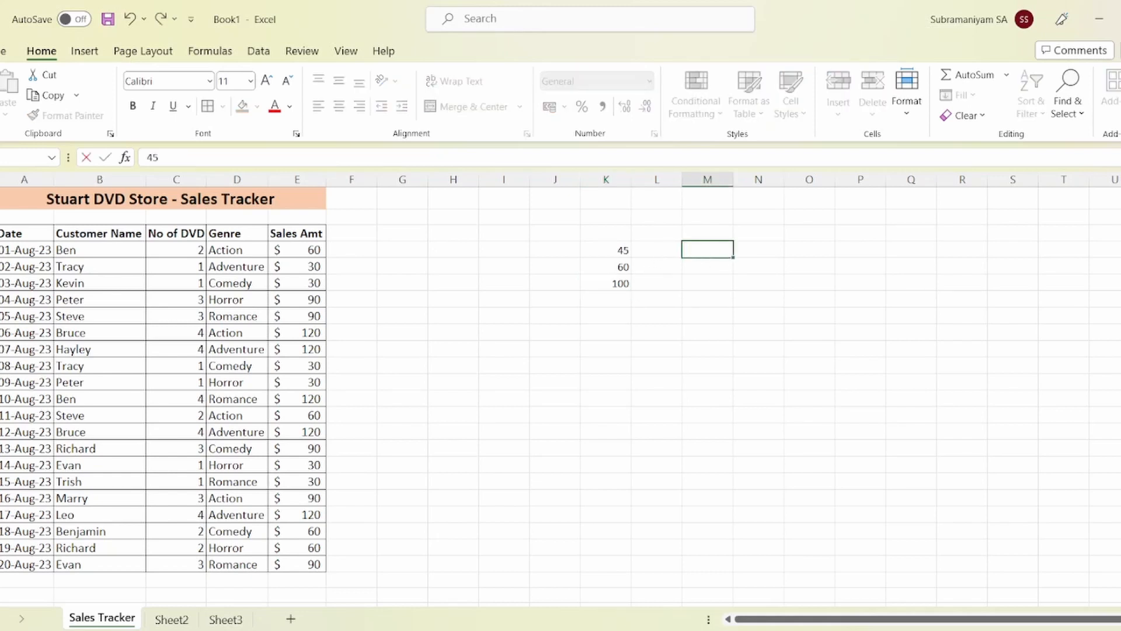
key("Return")
type("60")
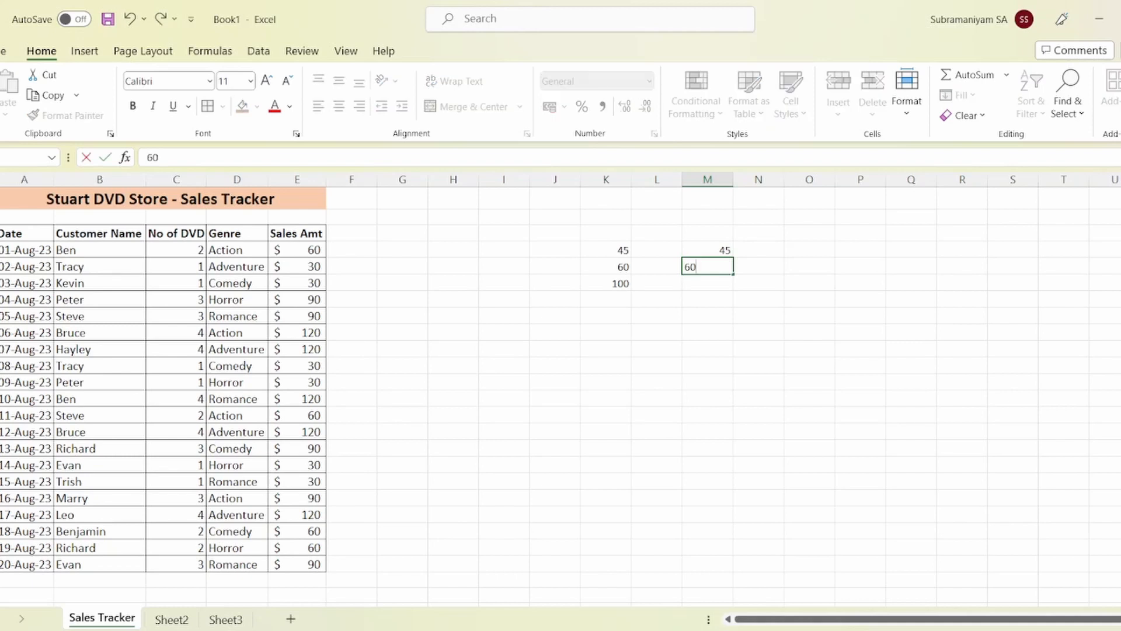
key("BackSpace")
key("BackSpace")
type("55")
key("Return")
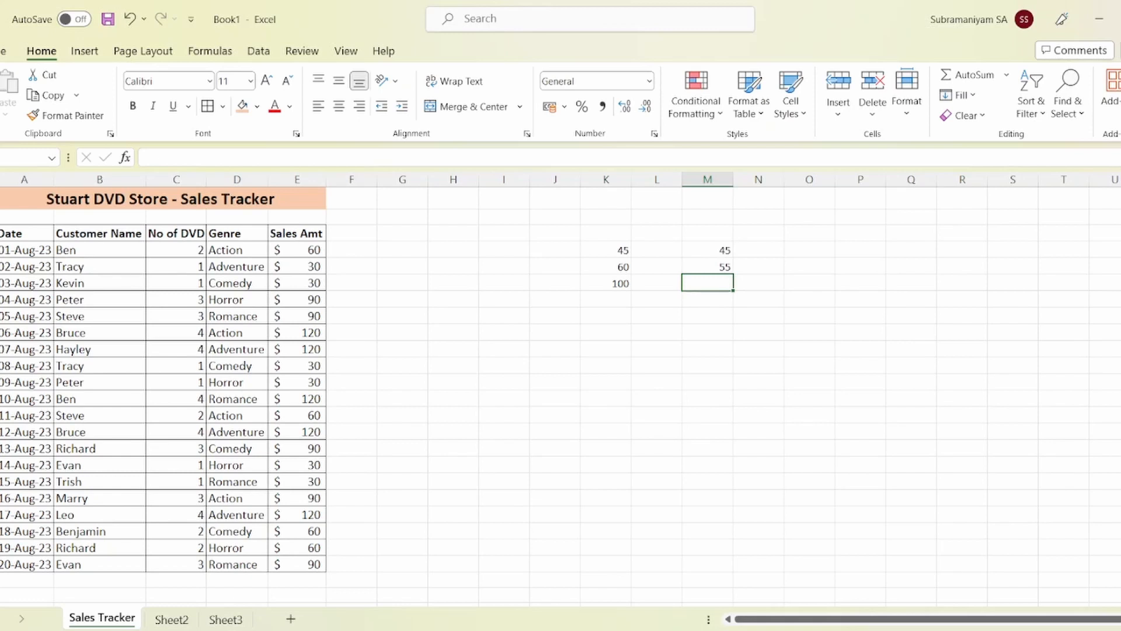
Step: Add the two sample numbers in cell M6 with the cell-reference formula =M5+M4 and select the cell
type("=")
key("Up")
type("+")
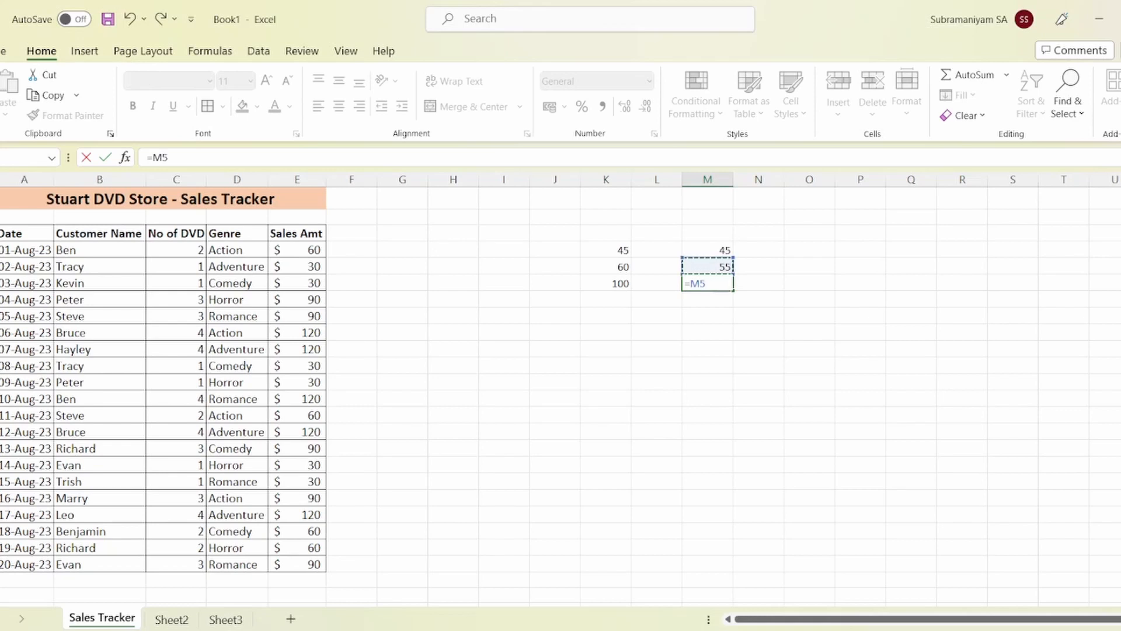
key("Up")
key("Up")
key("Up")
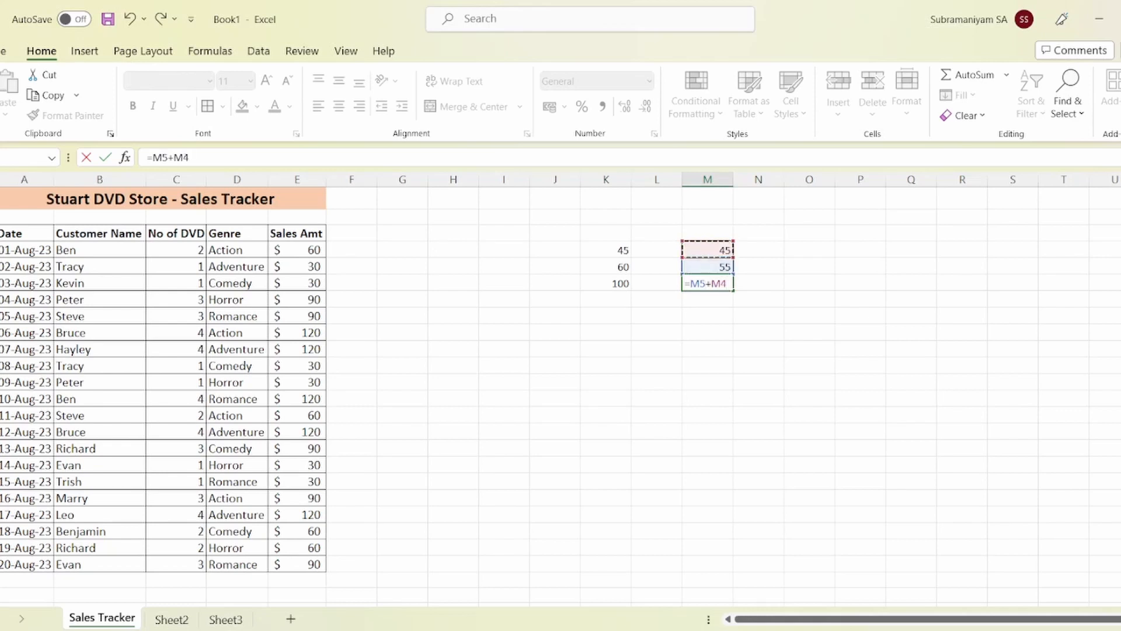
key("Return")
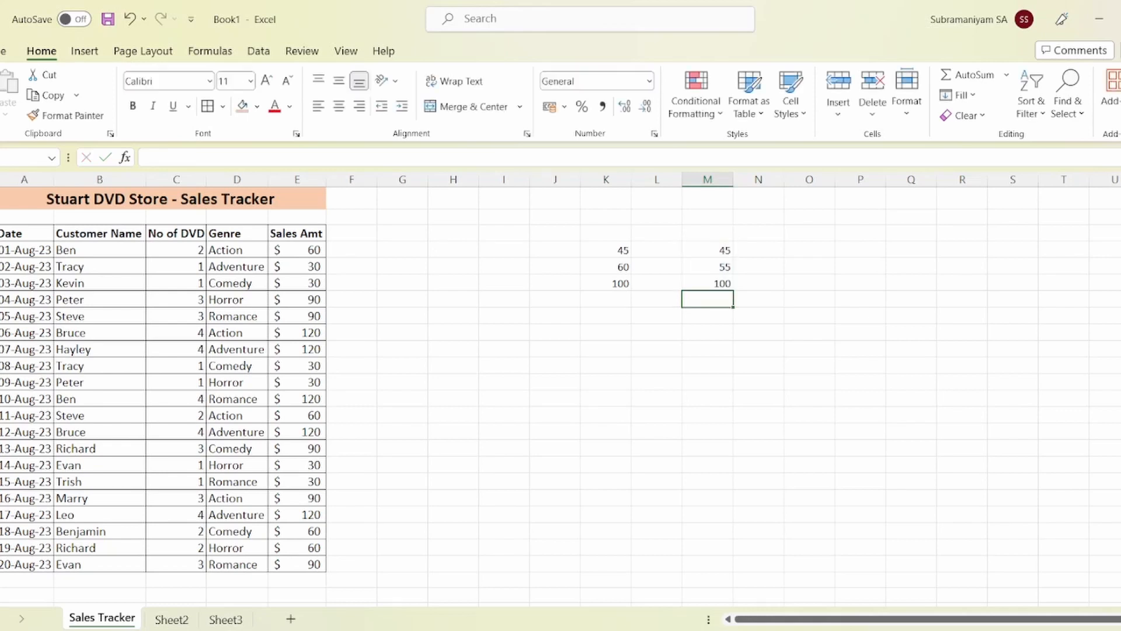
left_click(708, 283)
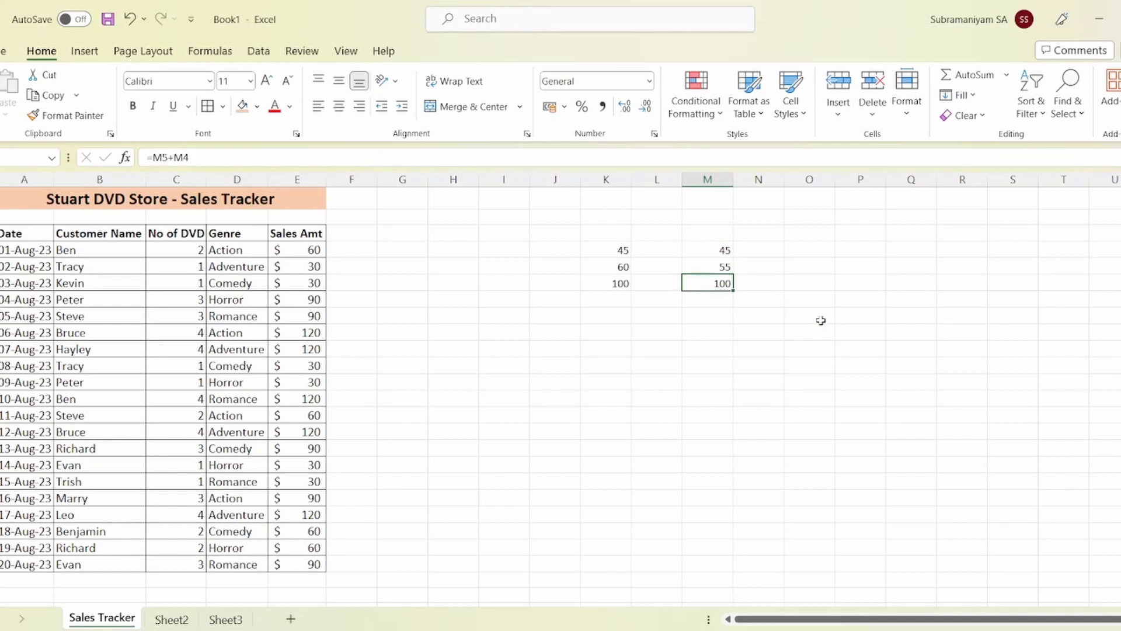
Step: Change the second sample number in cell M5 to 60
left_click(724, 266)
type("60")
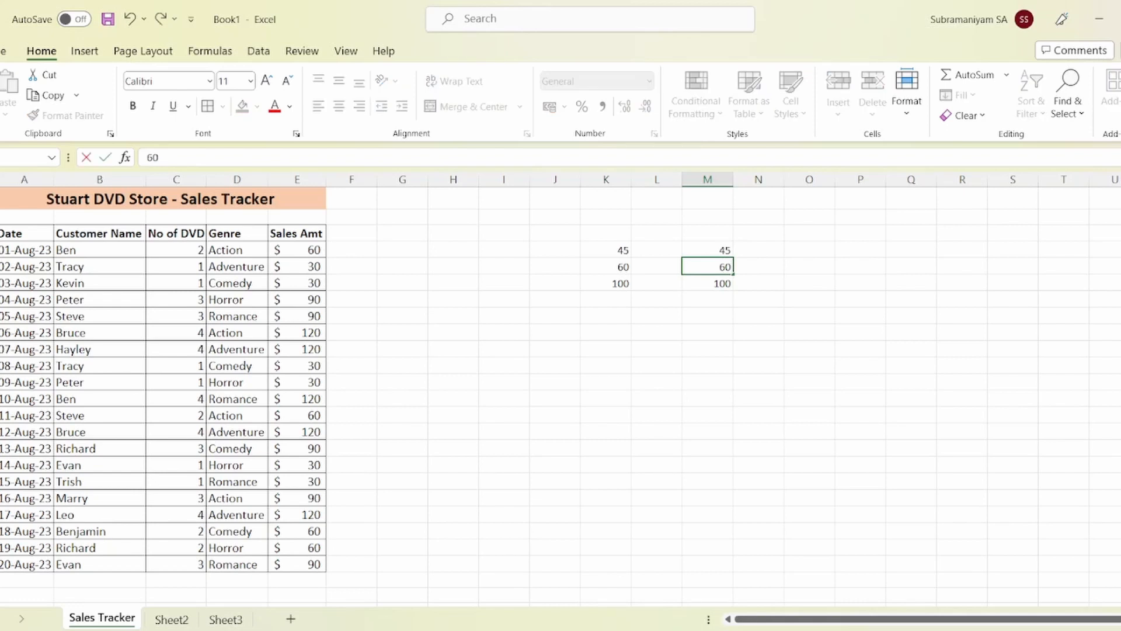
key("Return")
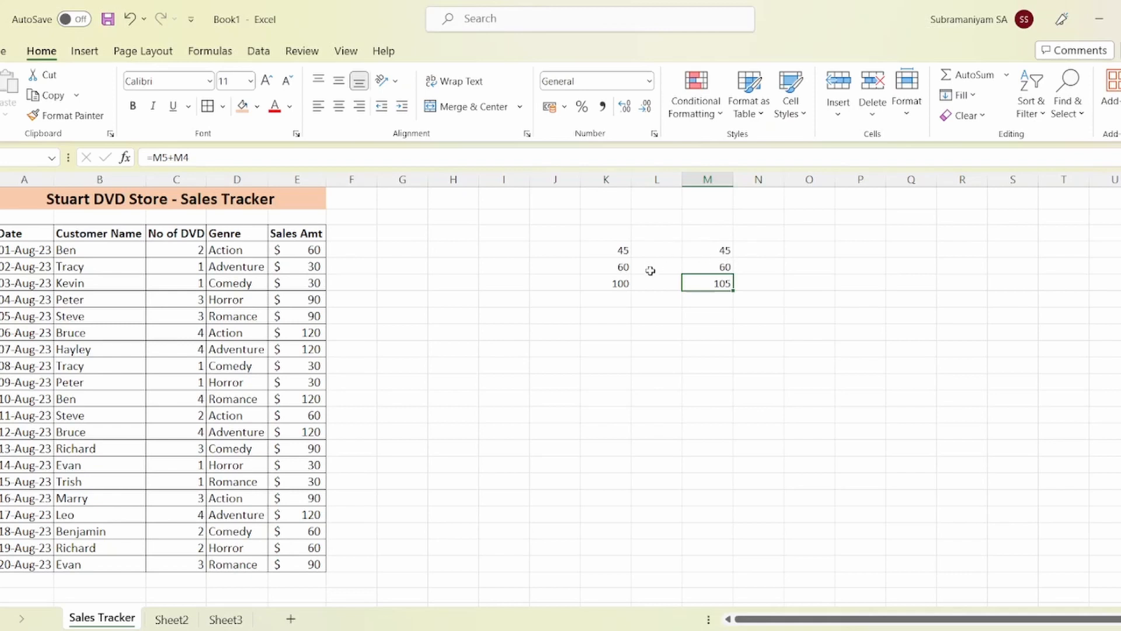
Step: Delete the sample numbers and their sums in columns K and M by clearing the range J3:O8
left_click(718, 349)
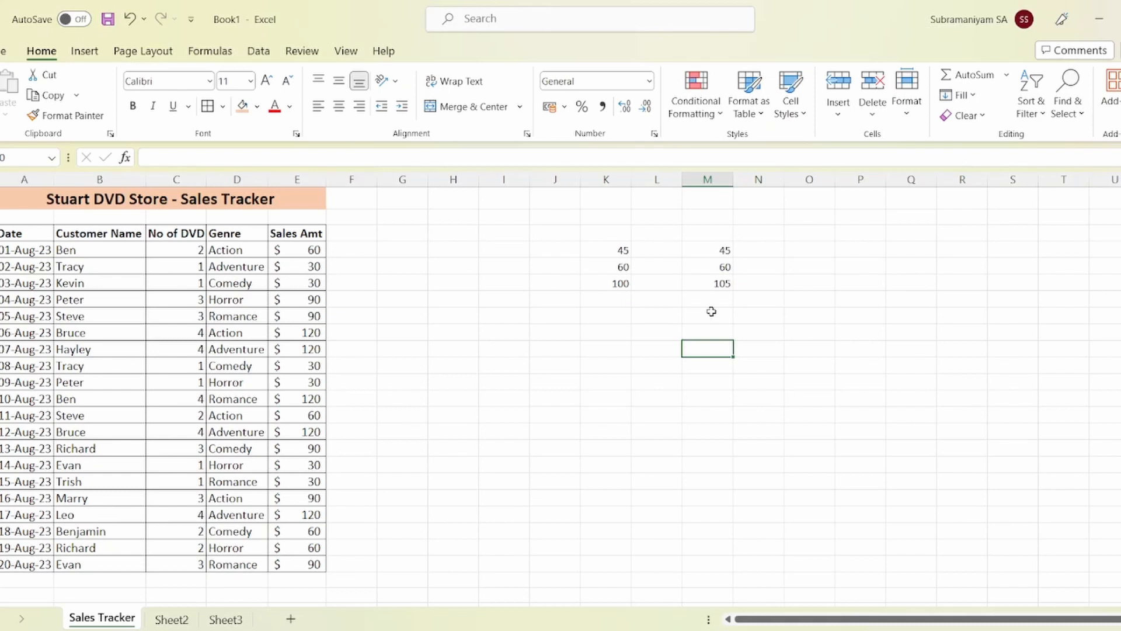
left_click(713, 285)
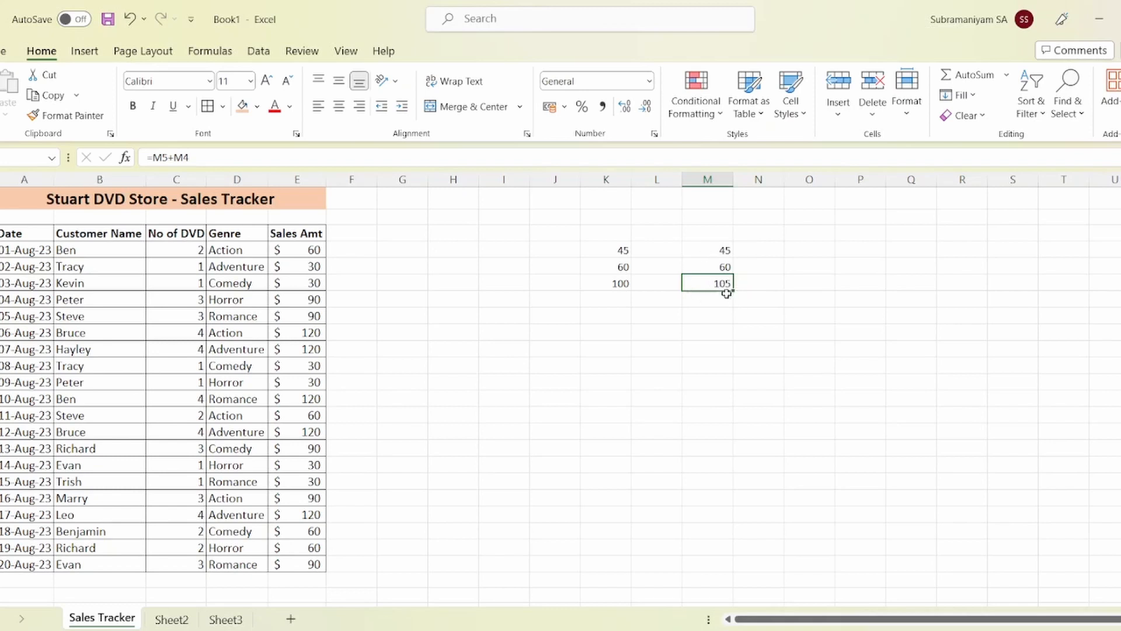
left_click_drag(557, 234, 818, 317)
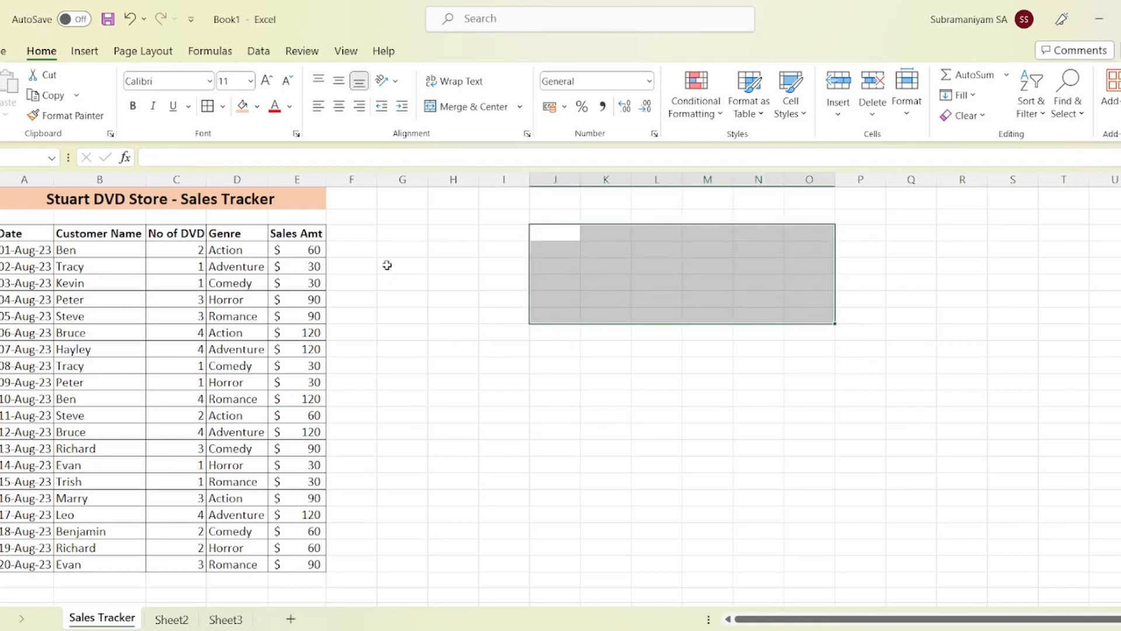
Step: Enter the labels Total DVDs Sold, Total Sales and Average Sale per Day in G3:G5 and fit column G to the text
left_click(402, 233)
type("To")
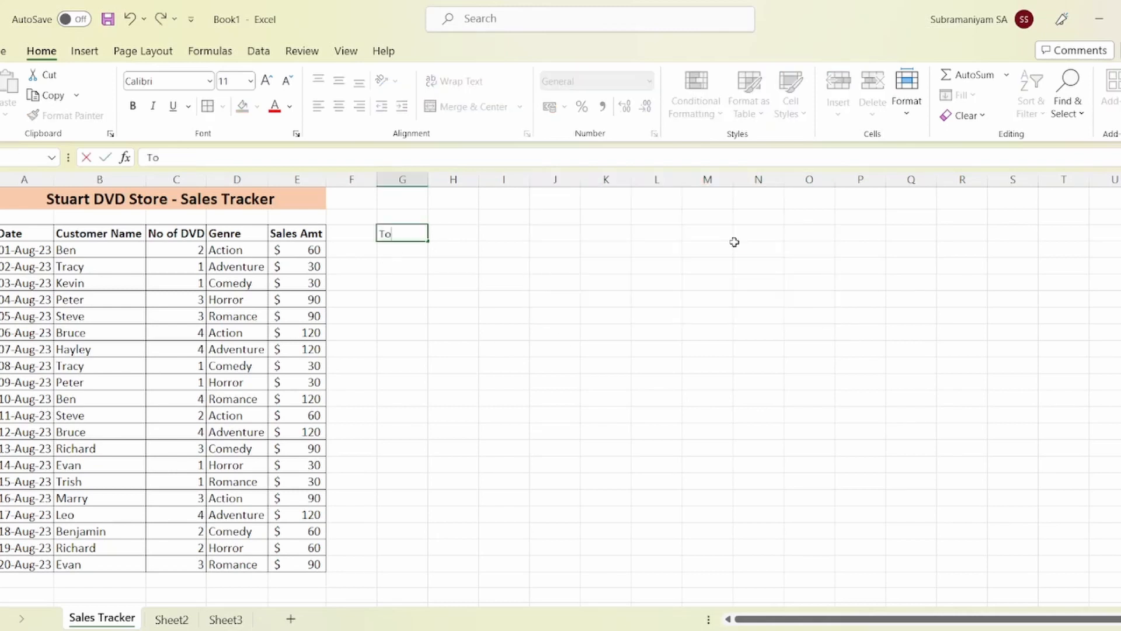
type("tal DVDs Sold")
key("Return")
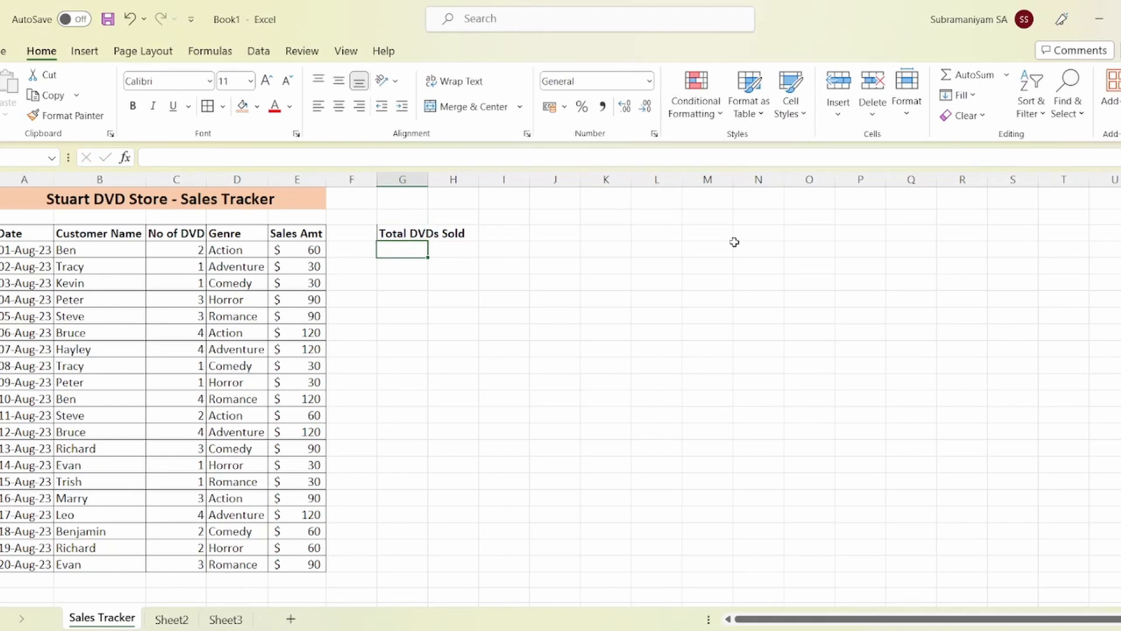
type("Total Sales")
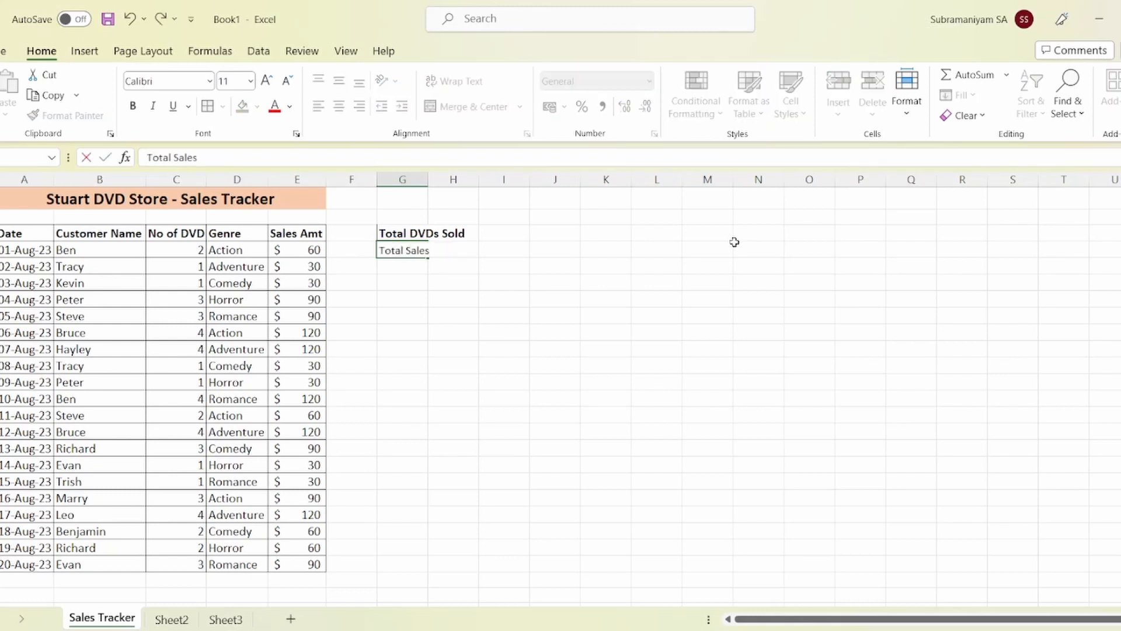
key("Return")
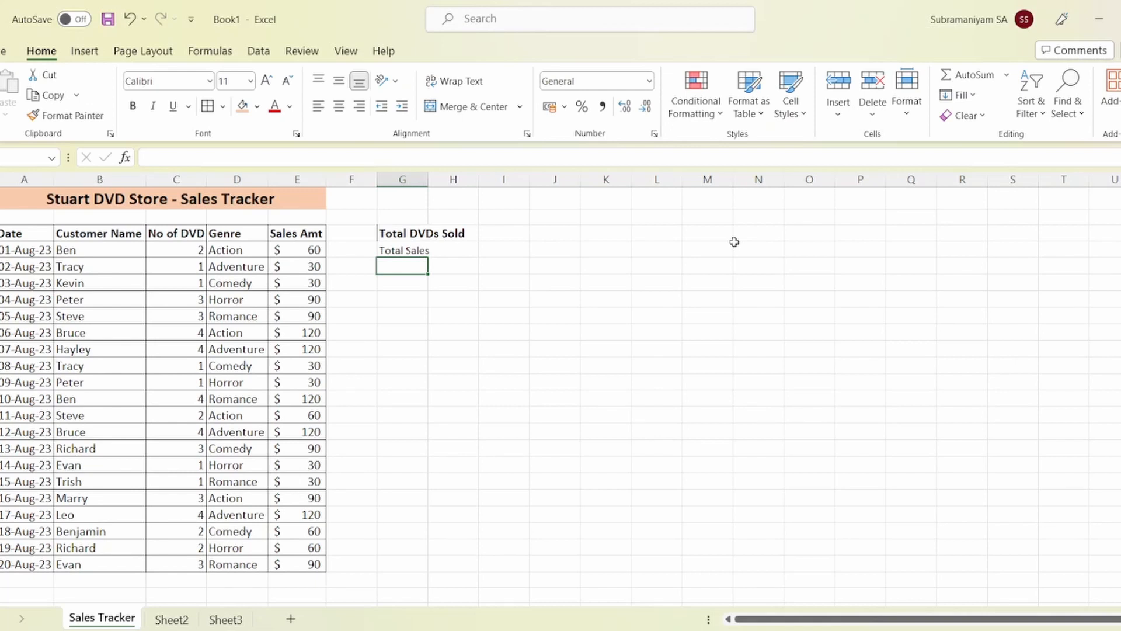
type("Average S")
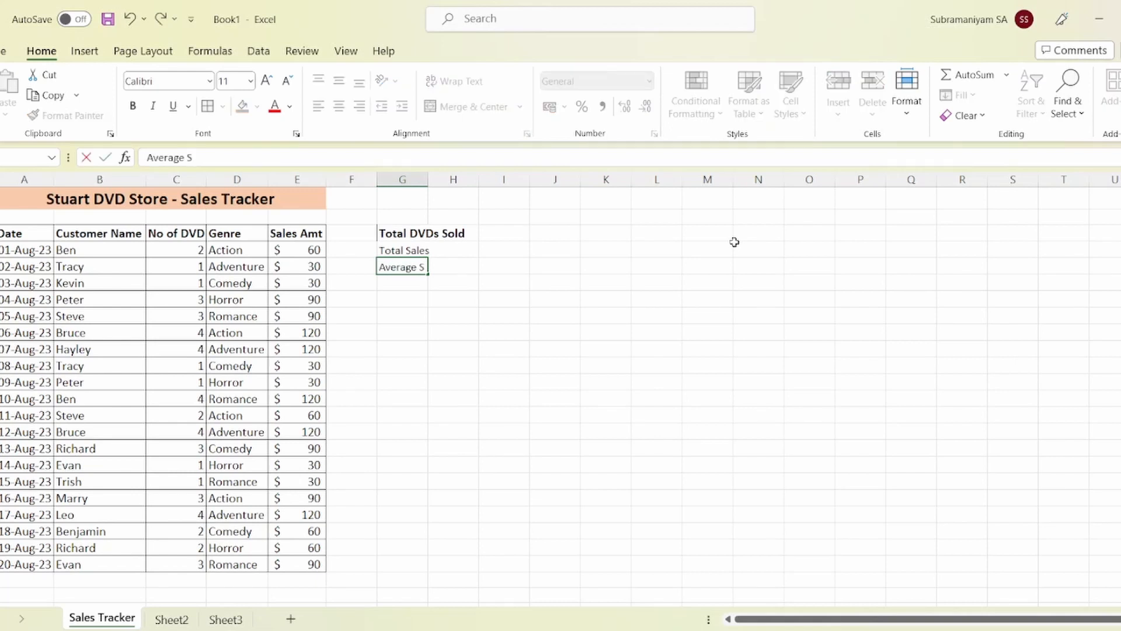
type("ale per Day")
key("Return")
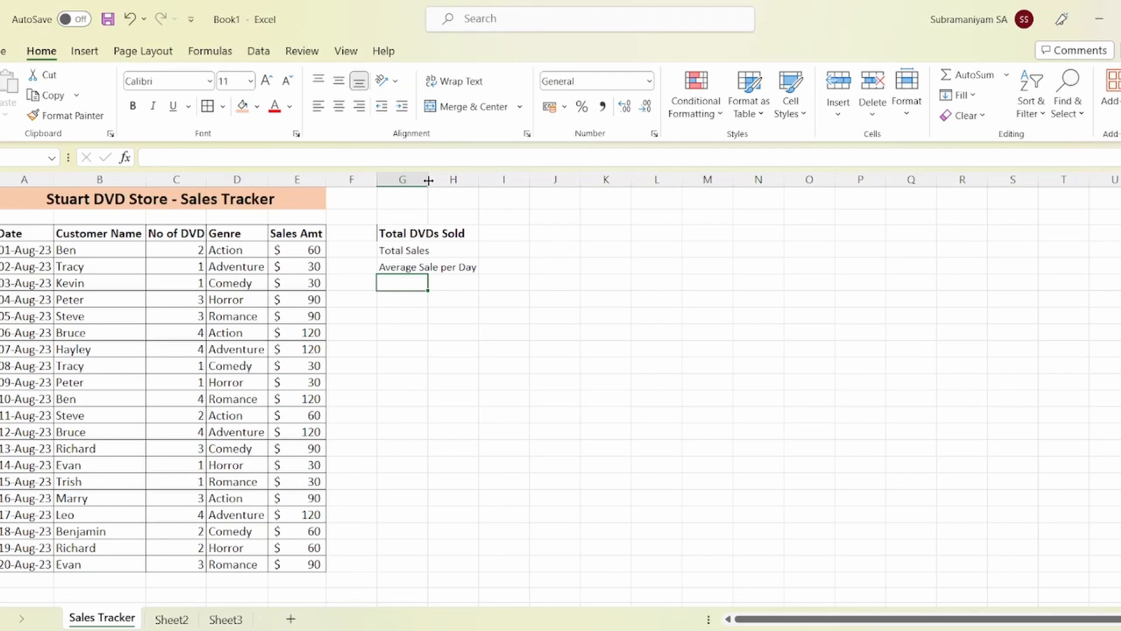
double_click(428, 180)
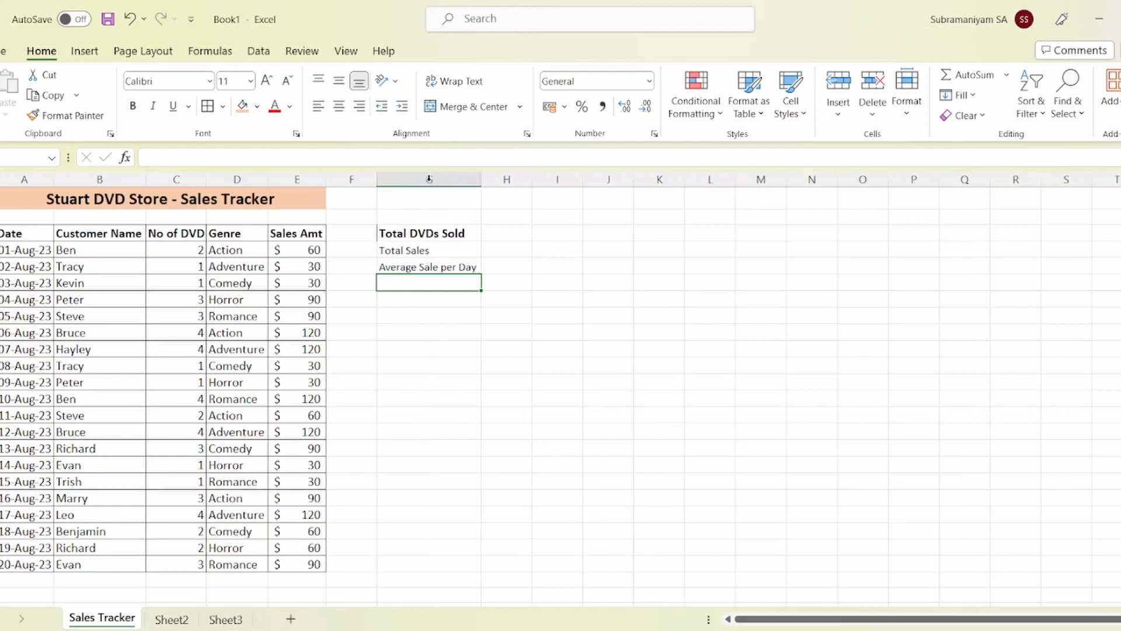
left_click(418, 327)
Step: Set the three summary labels in G3:G5 to font size 14 and remove the bold
left_click(397, 233)
left_click_drag(397, 233, 393, 260)
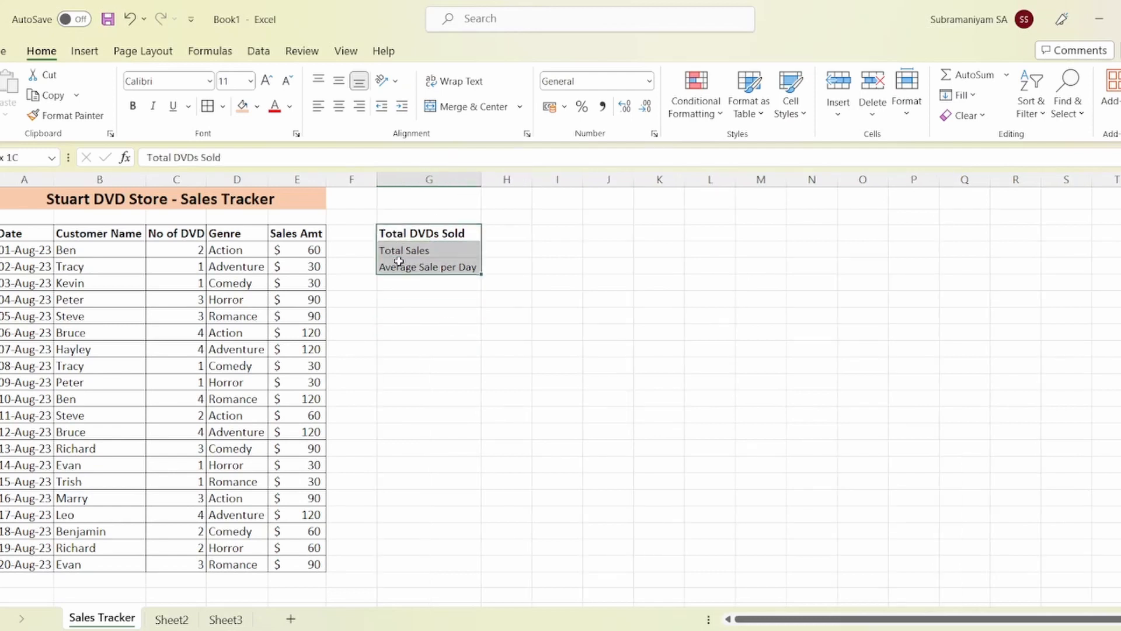
left_click(249, 82)
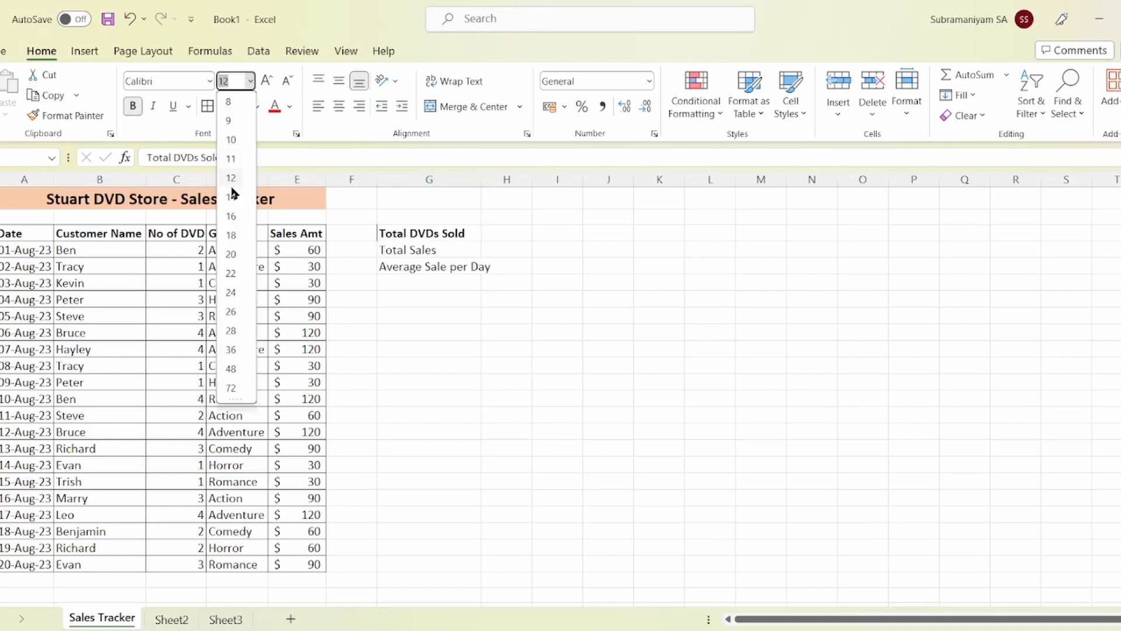
left_click(231, 198)
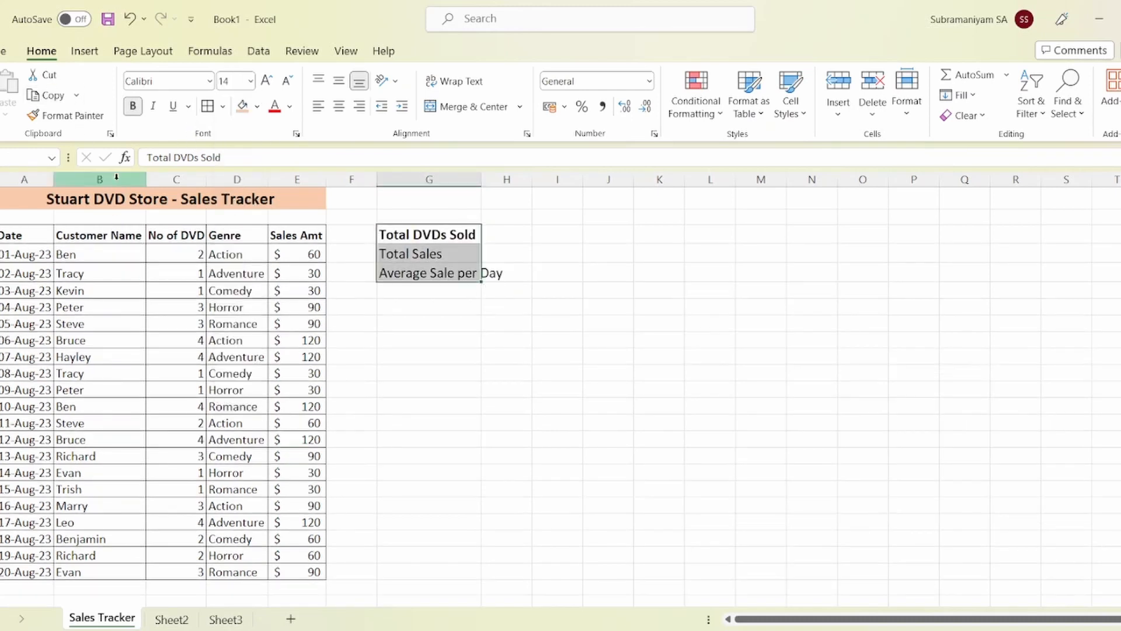
left_click(134, 108)
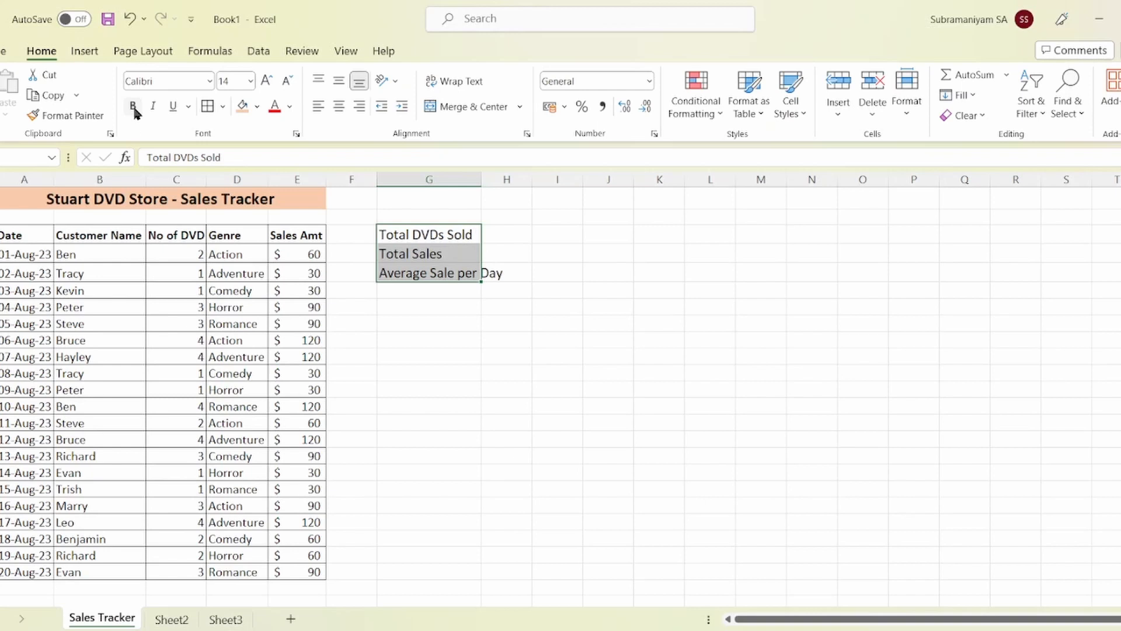
Step: Add all borders to the summary labels in G3:G5 and fit column G to the enlarged text
left_click(208, 107)
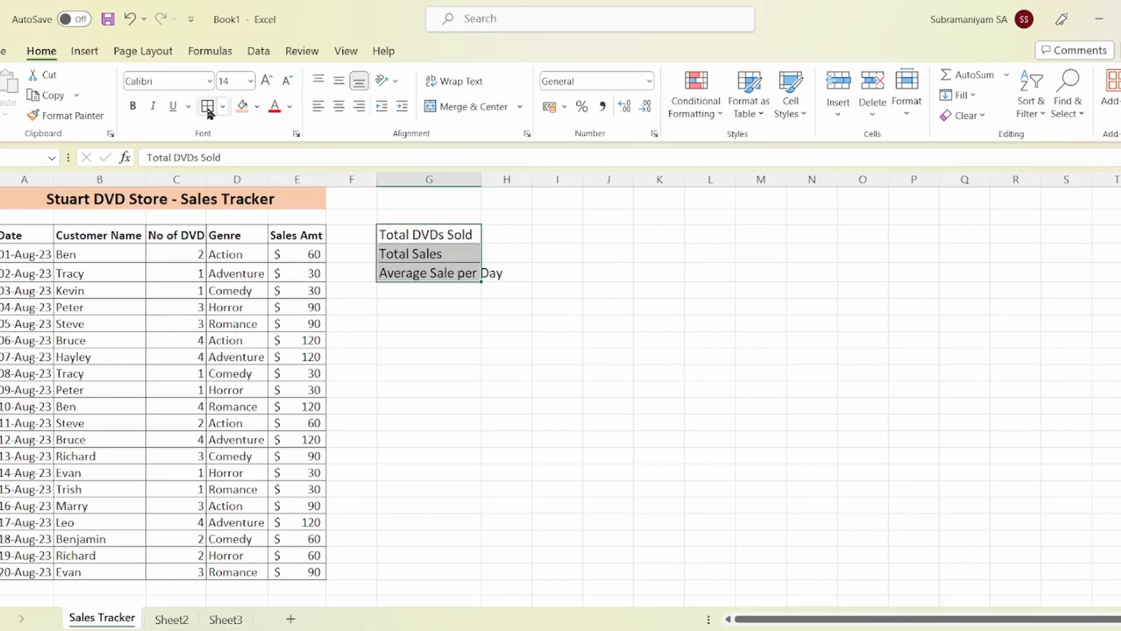
double_click(481, 180)
left_click(513, 345)
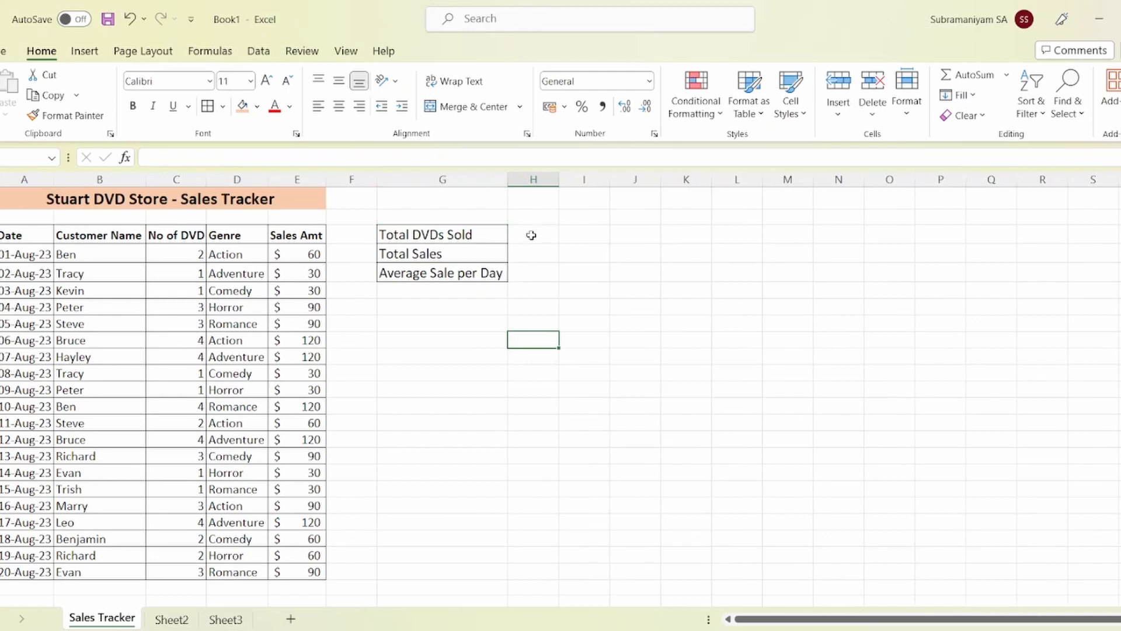
Step: Add all borders to the empty result cells H3:H5 beside the summary labels
left_click_drag(531, 233, 533, 273)
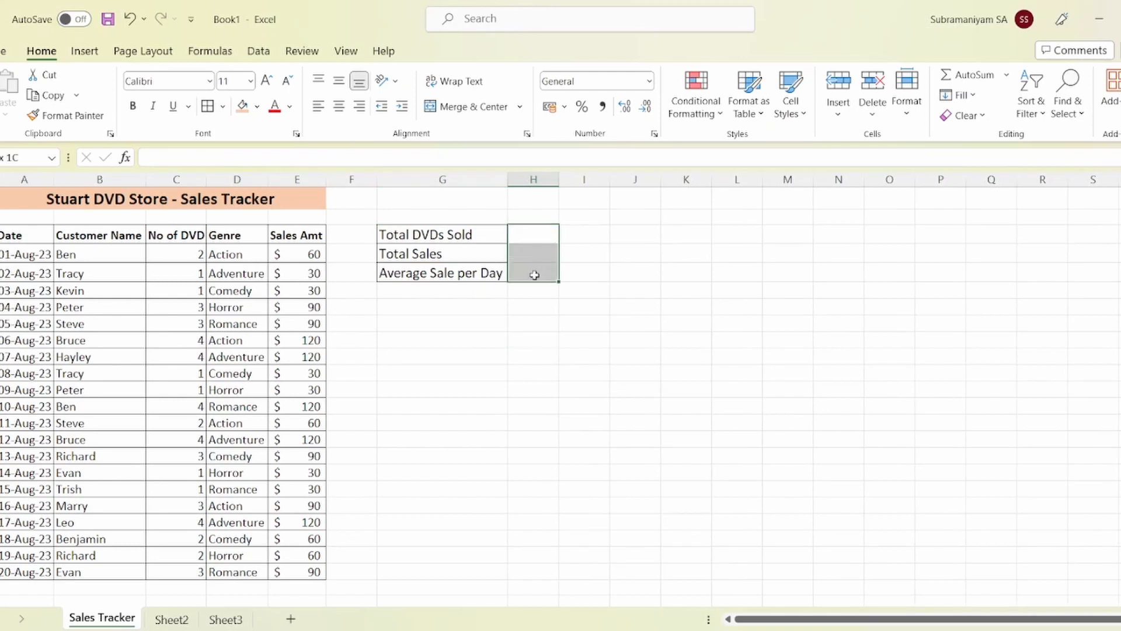
left_click(208, 107)
left_click(514, 372)
left_click(643, 289)
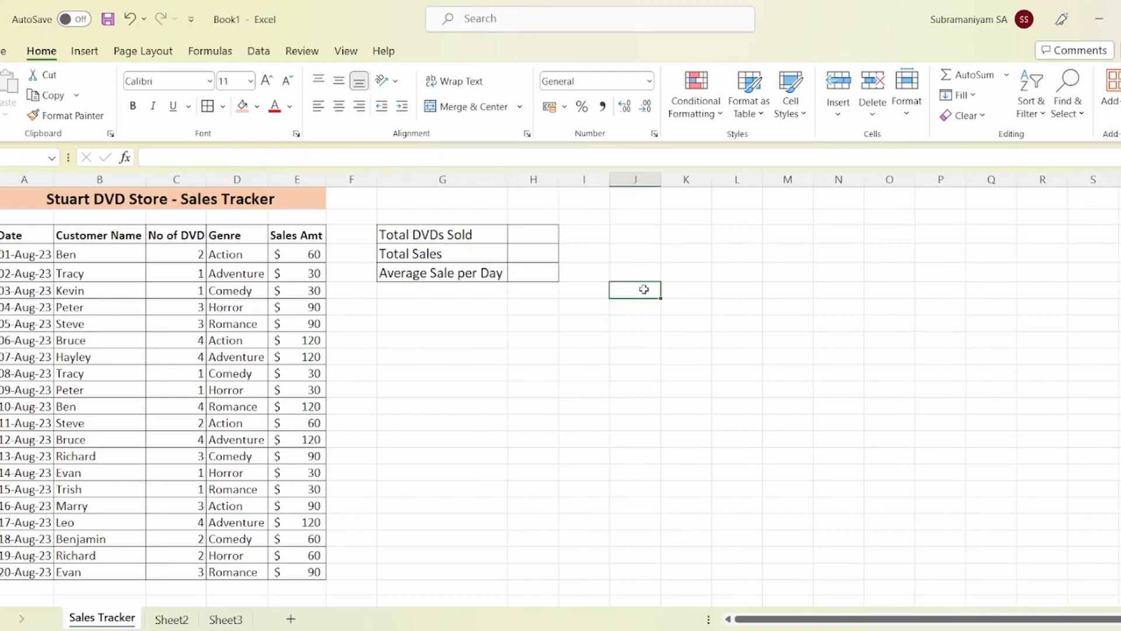
Step: Total the No of DVD column in H3, beside Total DVDs Sold, with the Sum function over C4:C23
left_click(528, 234)
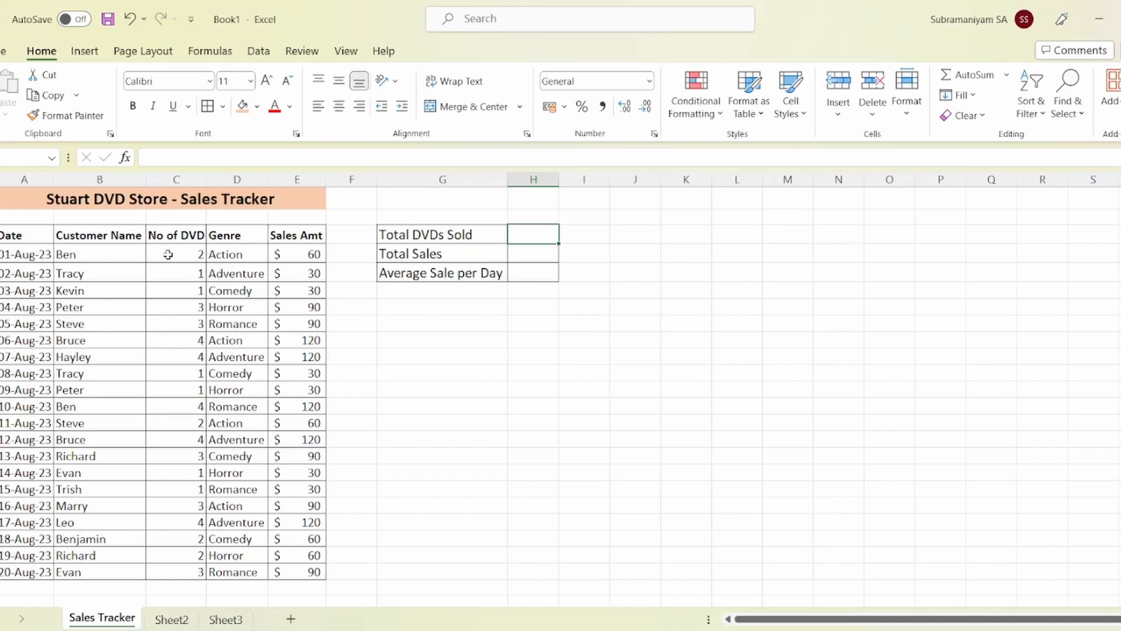
left_click_drag(168, 254, 170, 575)
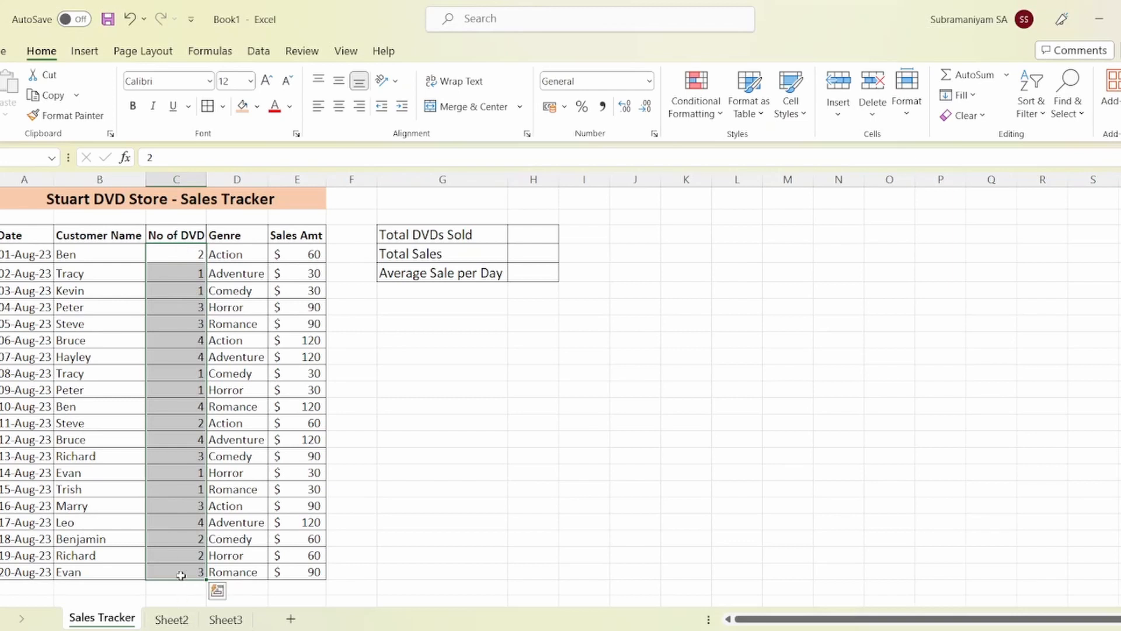
left_click(528, 233)
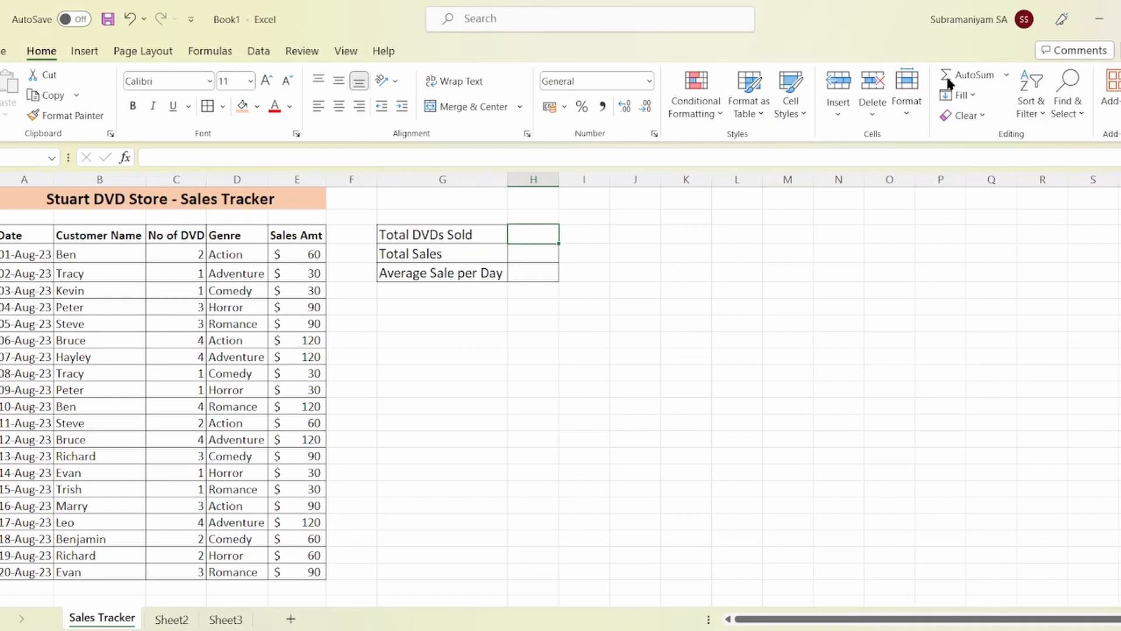
left_click(1007, 74)
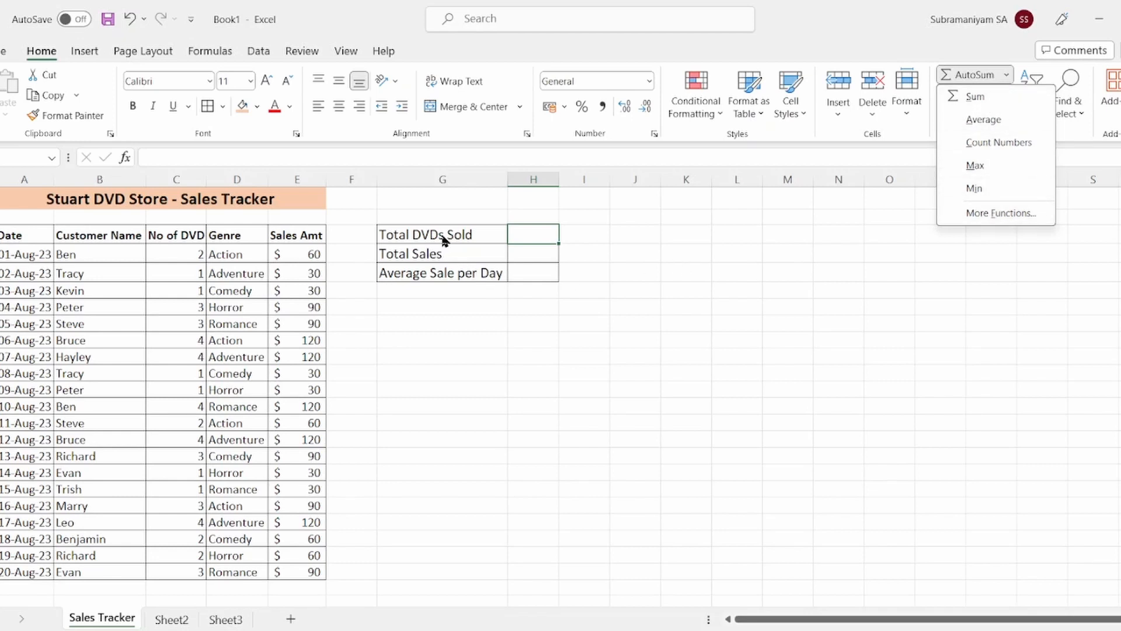
left_click(962, 100)
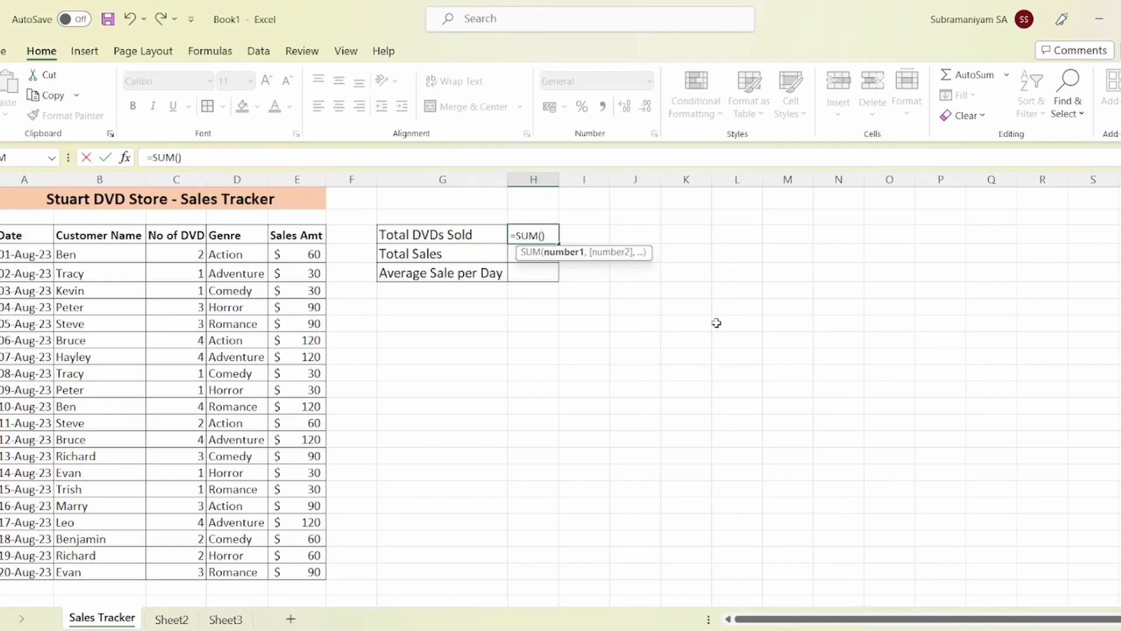
key("Left")
key("Left")
key("Left")
key("Left")
key("Left")
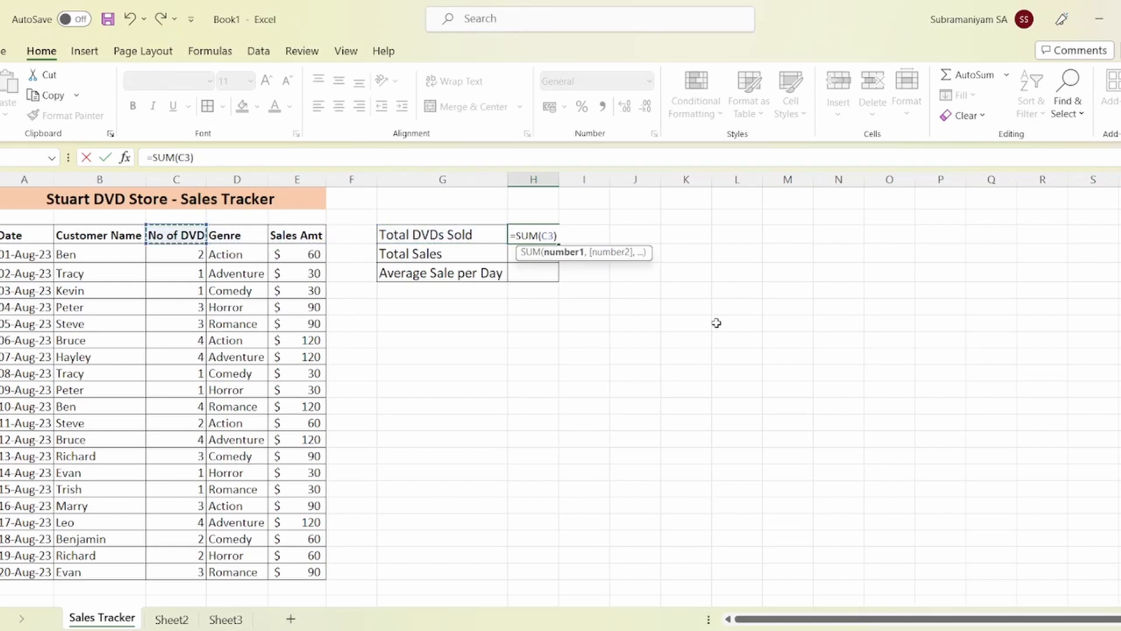
key("Down")
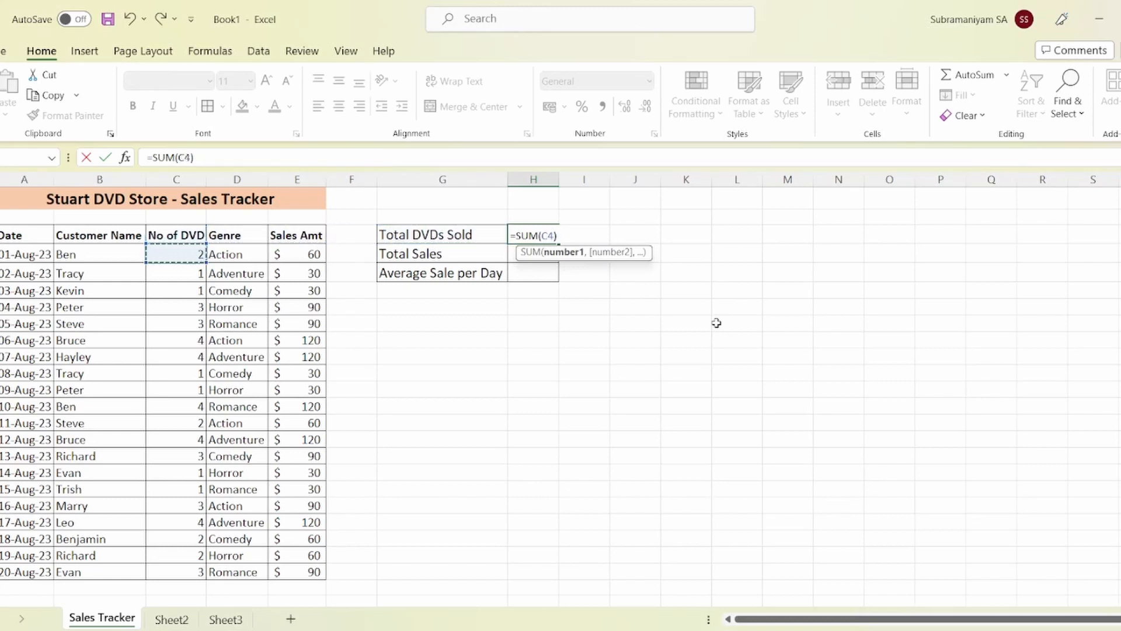
key("shift+Down")
key("shift+Down")
key("shift+Down")
key("shift+Down")
key("shift+Down")
key("shift+Down")
key("shift+Down")
key("shift+Down")
key("shift+Down")
key("shift+Down")
key("shift+Down")
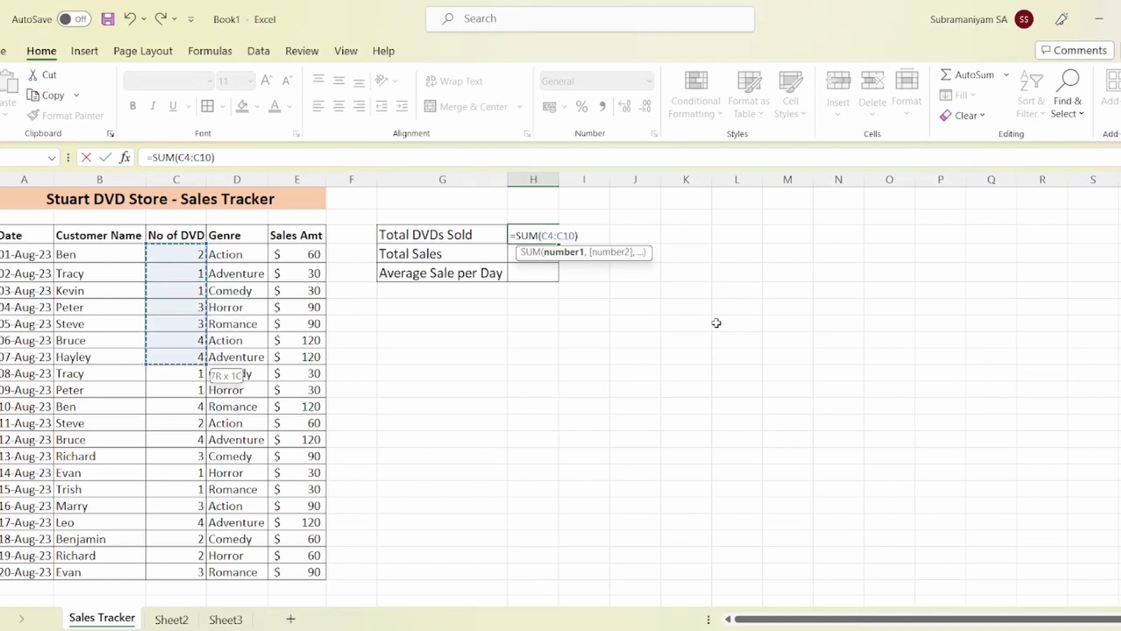
key("shift+Down")
key("shift+Down")
key("shift+Down")
key("shift+Down")
key("shift+Down")
key("shift+Down")
key("shift+Down")
key("shift+Down")
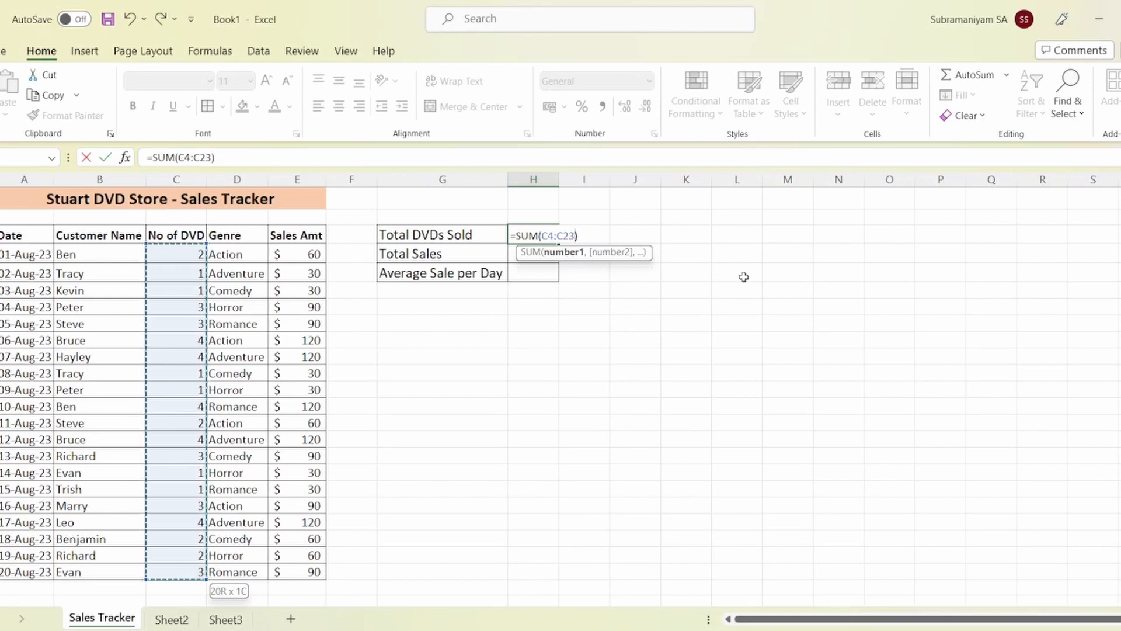
key("Return")
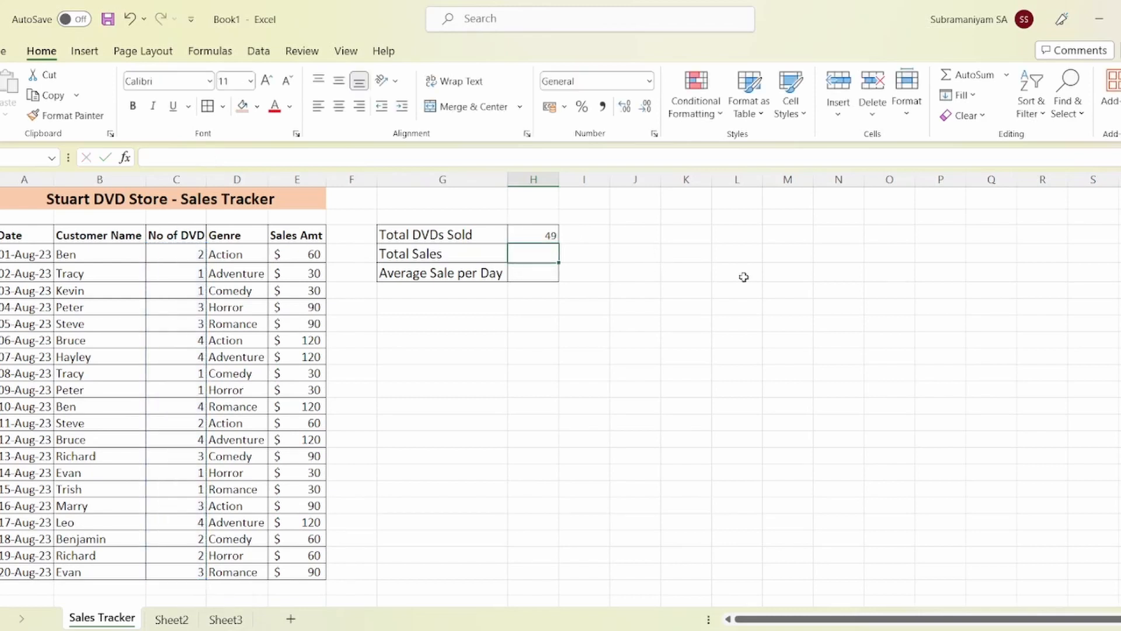
left_click(534, 234)
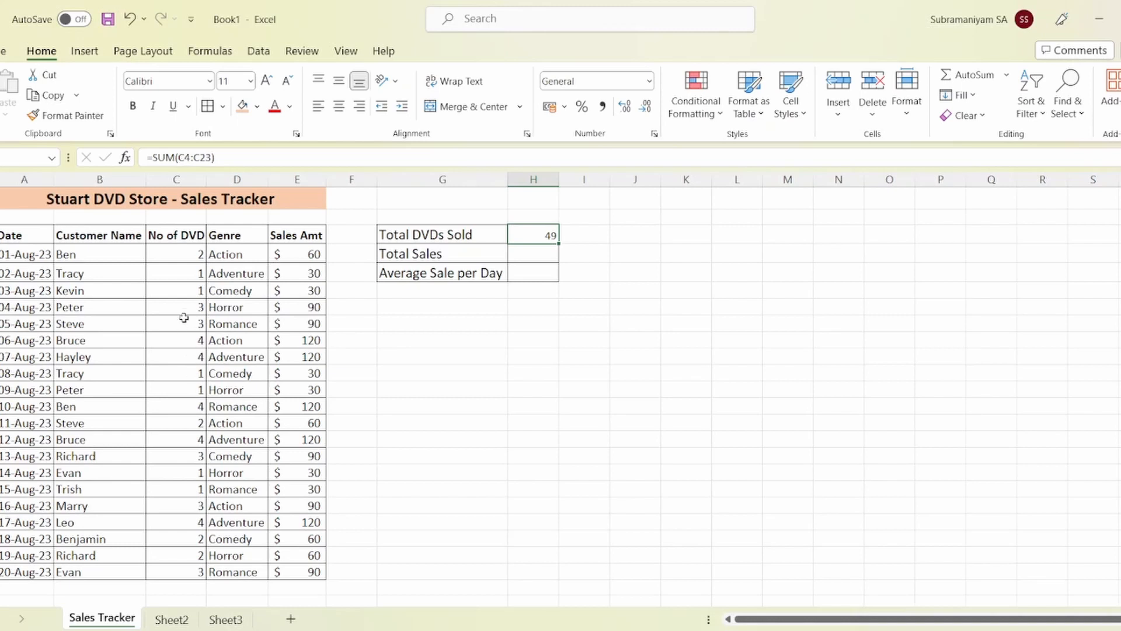
Step: In the 01-Aug-23 row, set the number of DVDs to 3 and the sales amount to 90
left_click(187, 253)
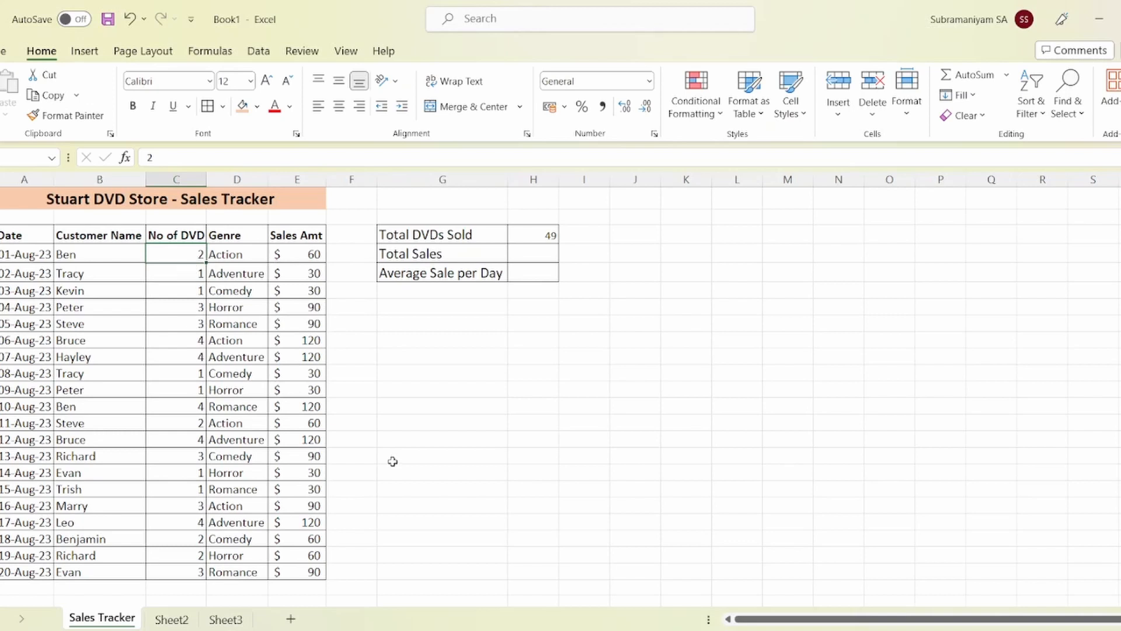
type("3")
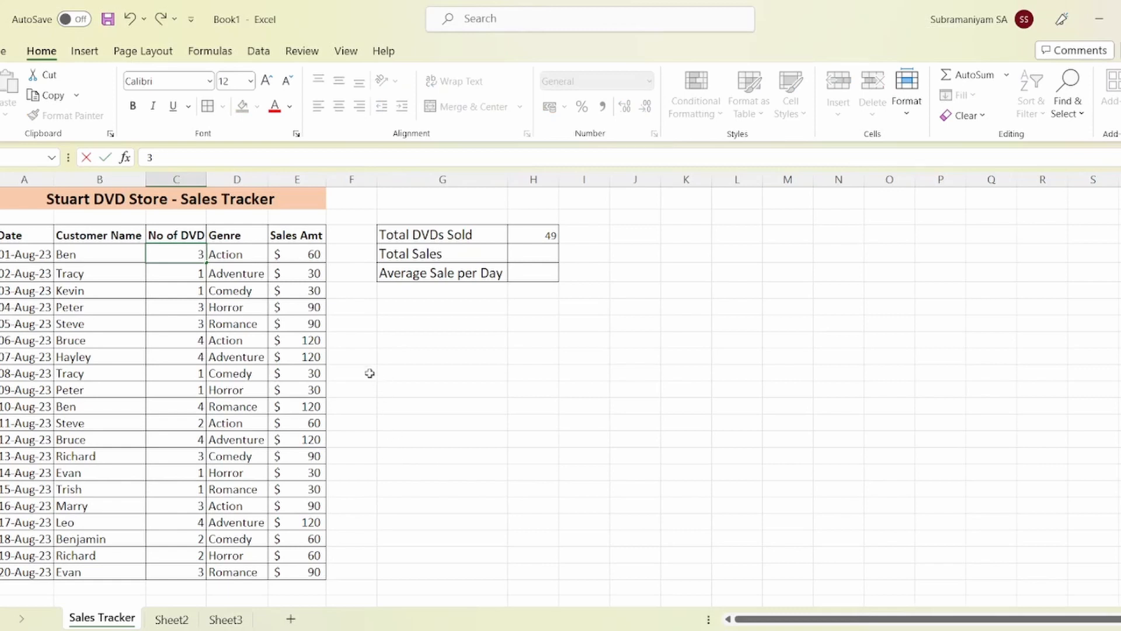
key("Return")
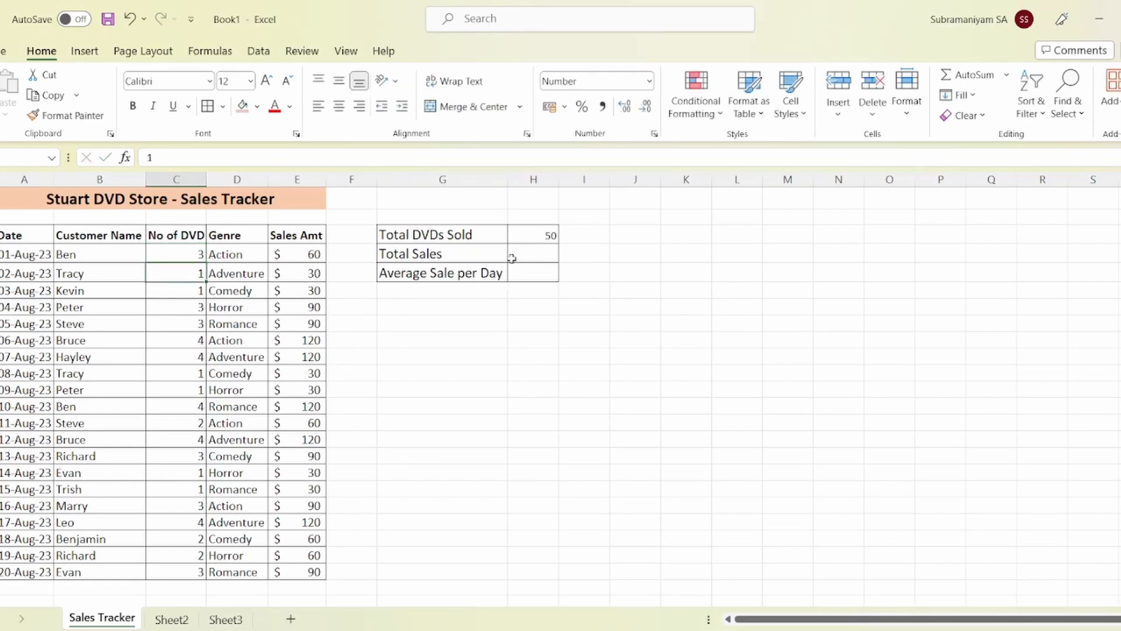
left_click(314, 253)
type("90")
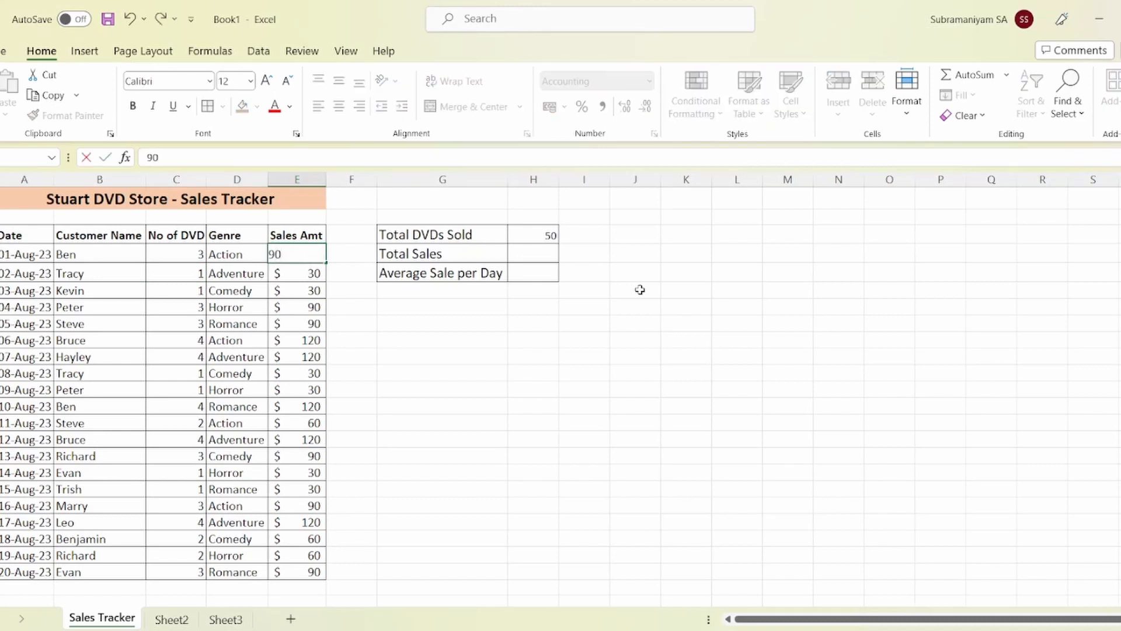
key("Return")
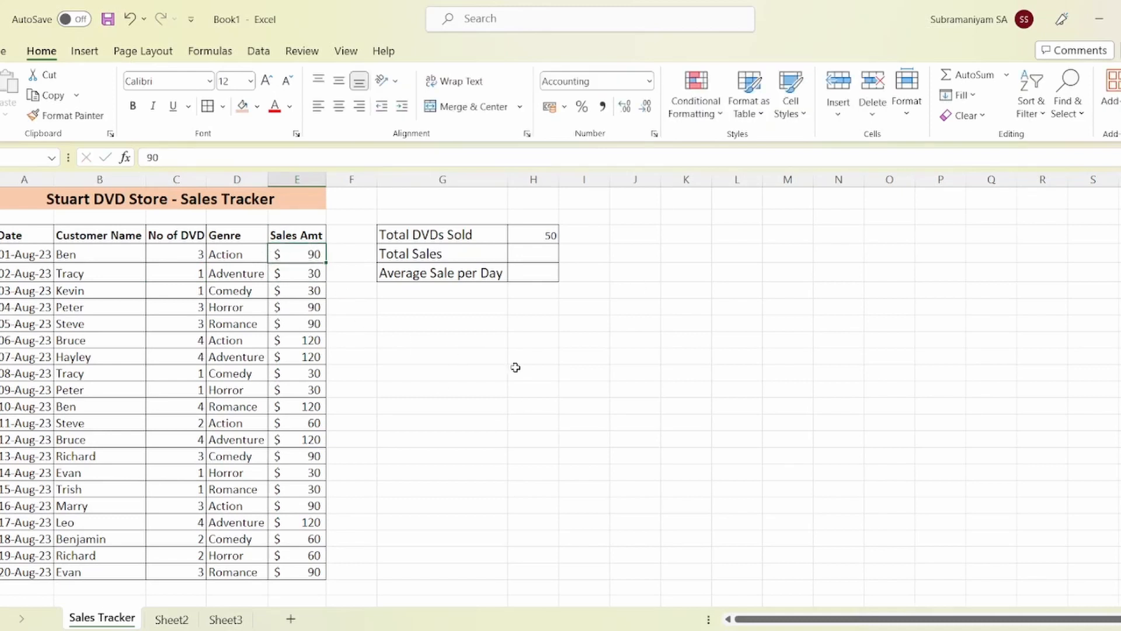
left_click(516, 370)
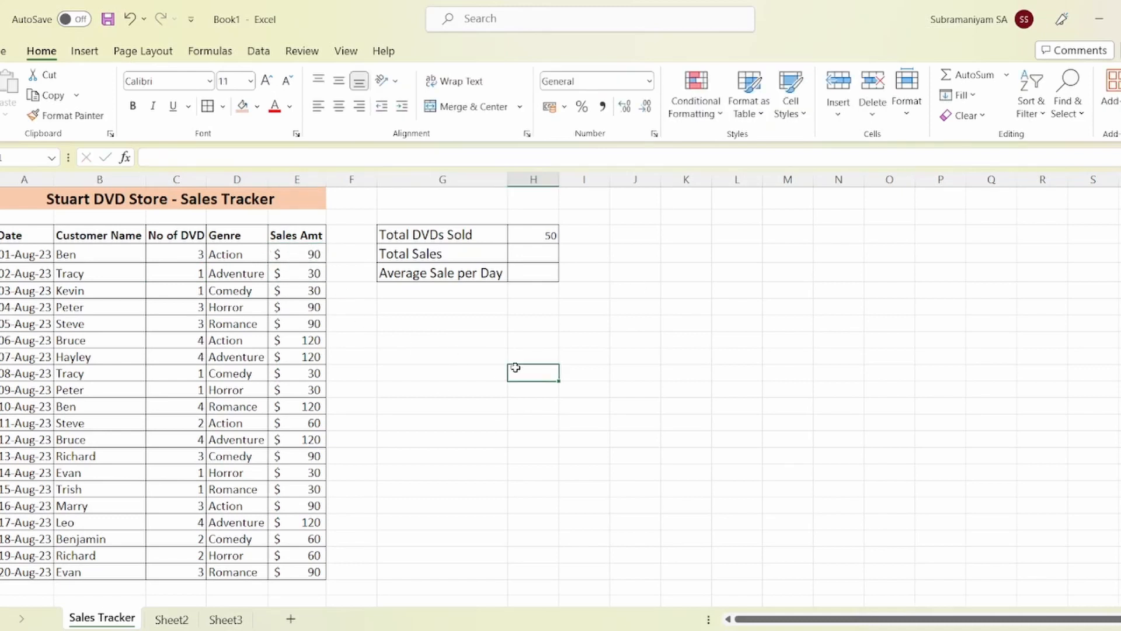
Step: Total the Sales Amt column in H4, beside Total Sales, with the Sum function over E4:E23
left_click(538, 255)
left_click(1006, 74)
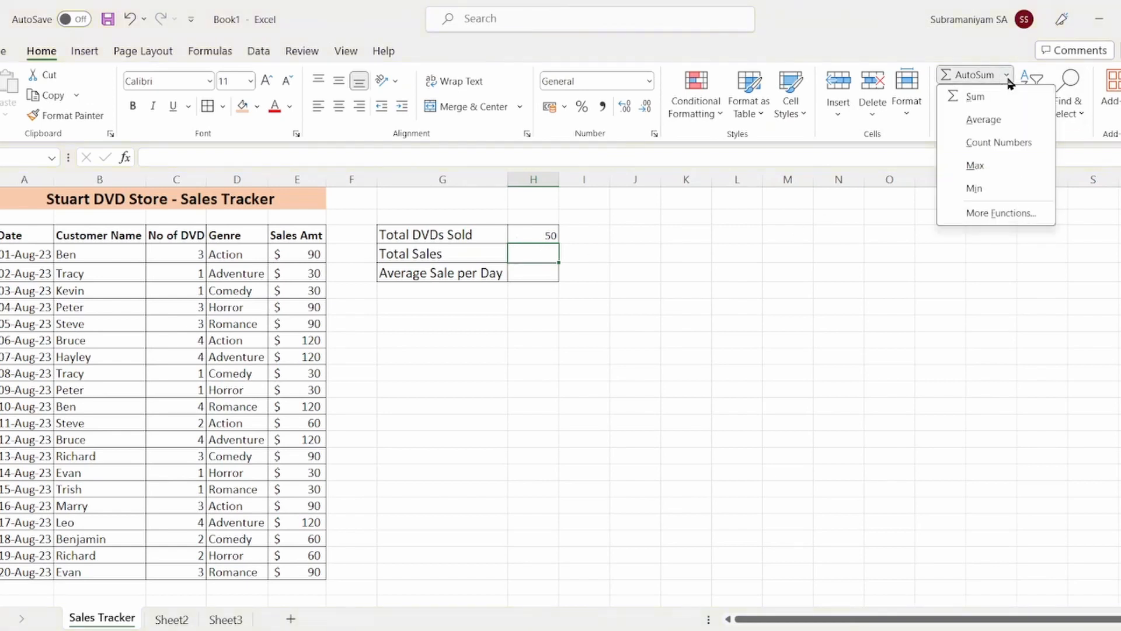
left_click(979, 93)
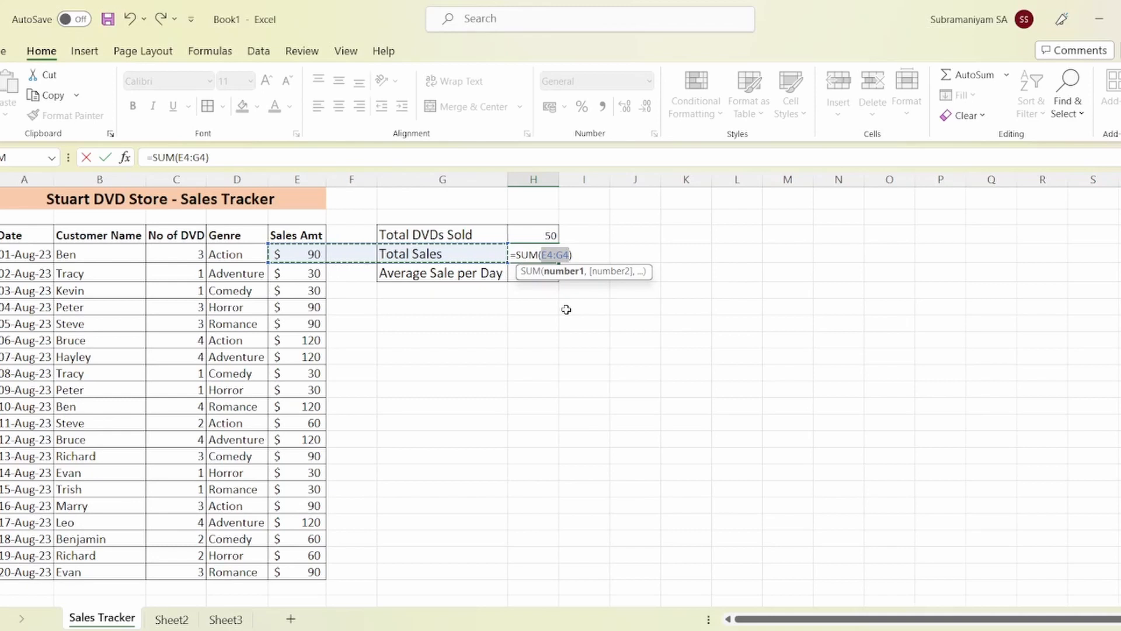
key("Left")
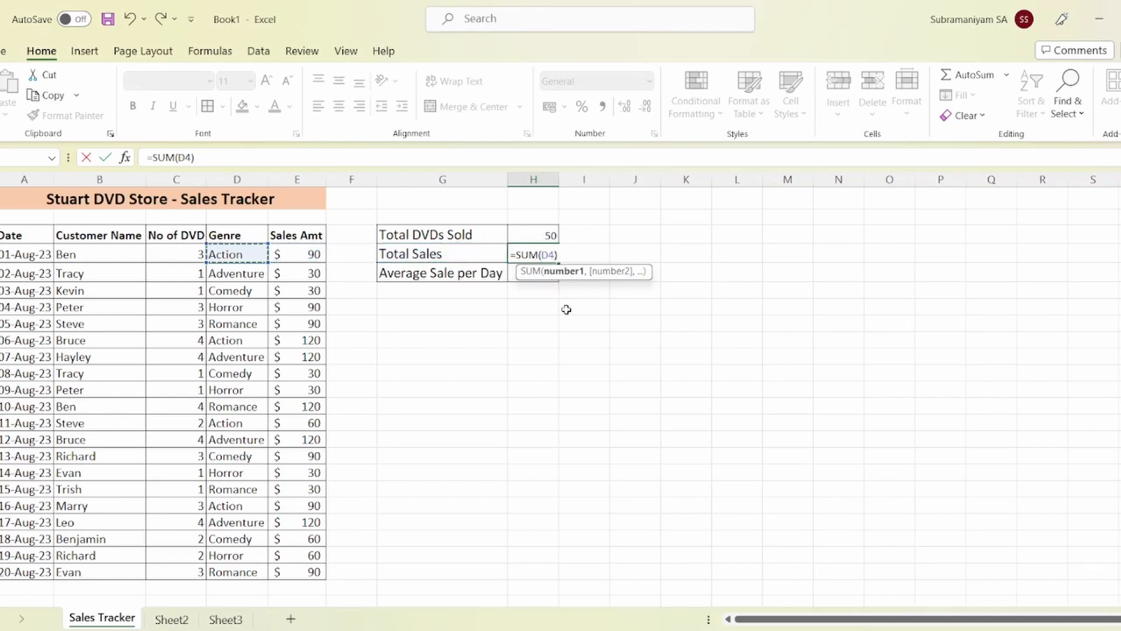
key("Right")
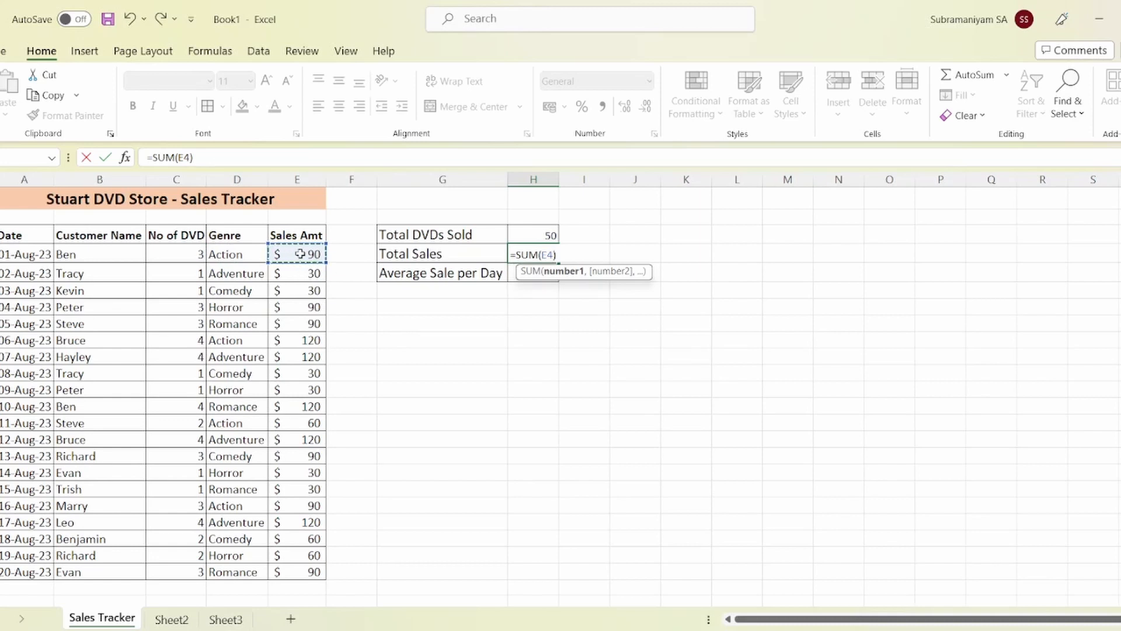
left_click_drag(299, 254, 297, 568)
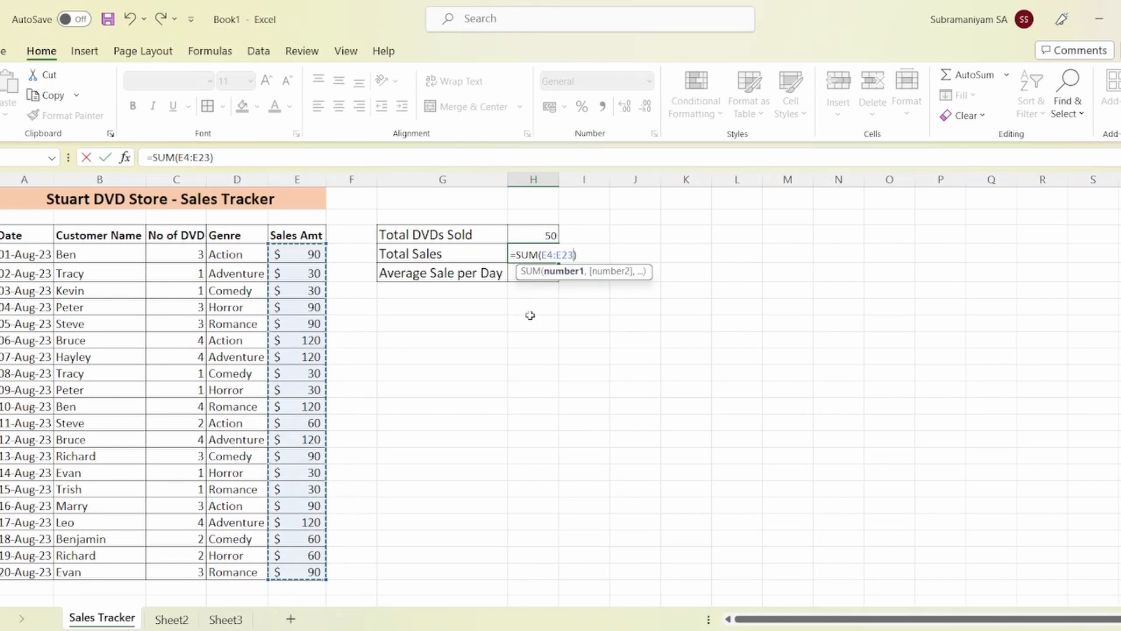
key("Return")
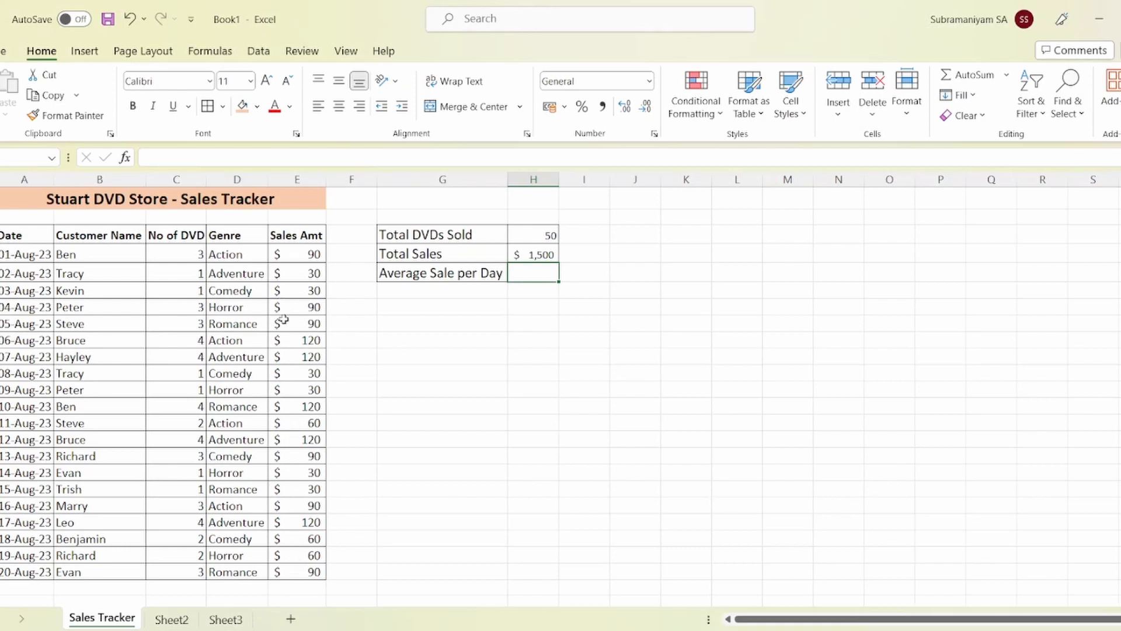
left_click(526, 255)
left_click(606, 390)
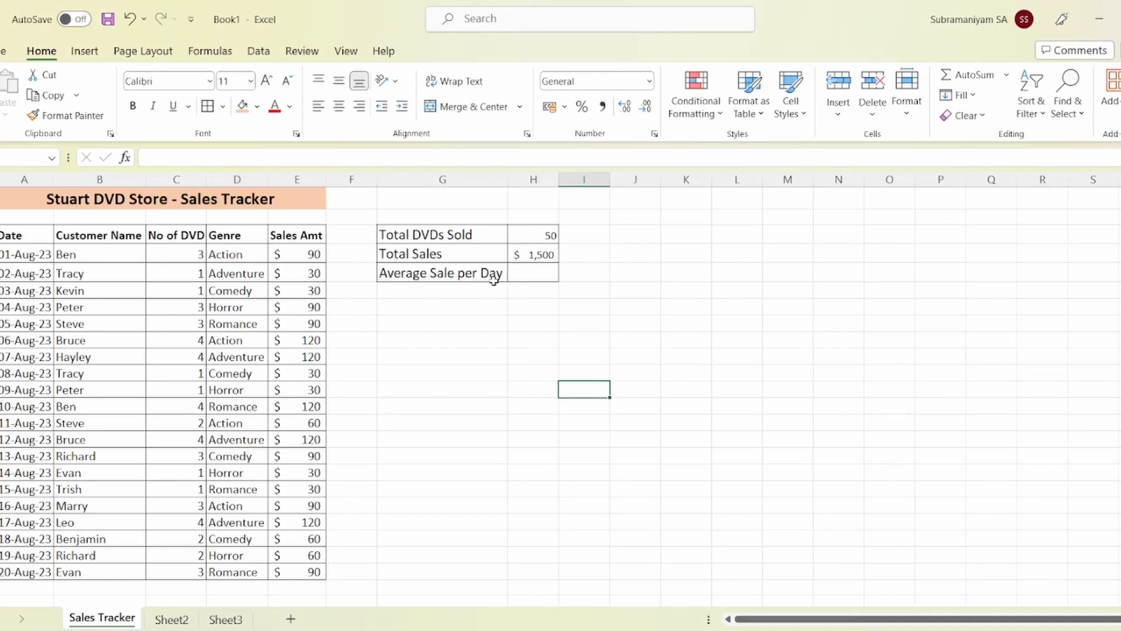
Step: Calculate the average sale per day in H5 with the Average function over E4:E23
left_click(531, 272)
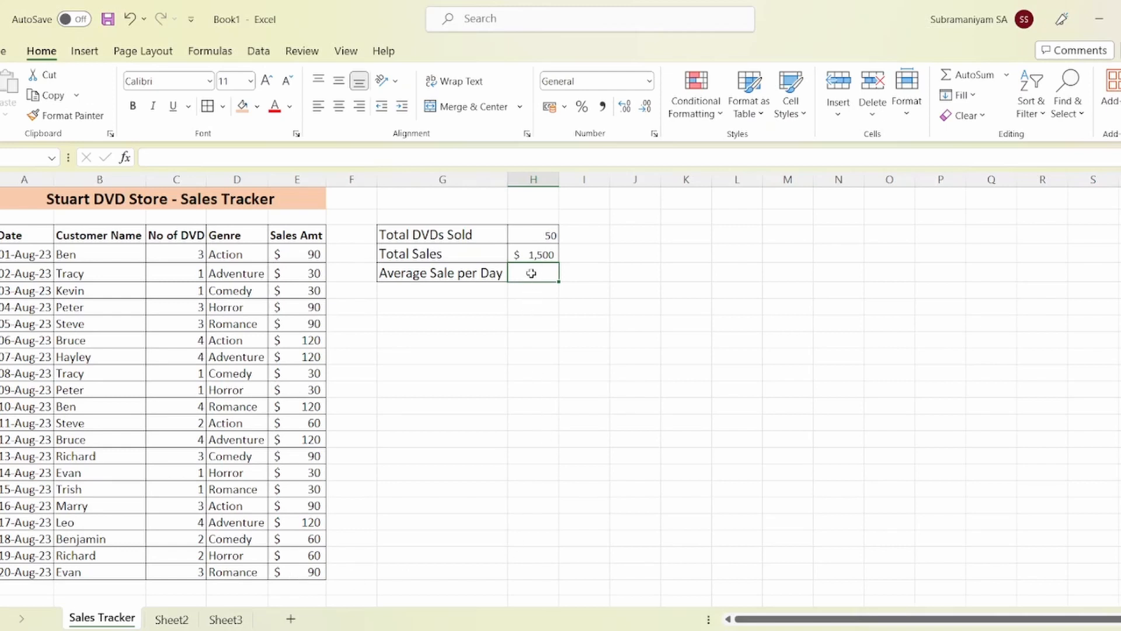
left_click(1008, 78)
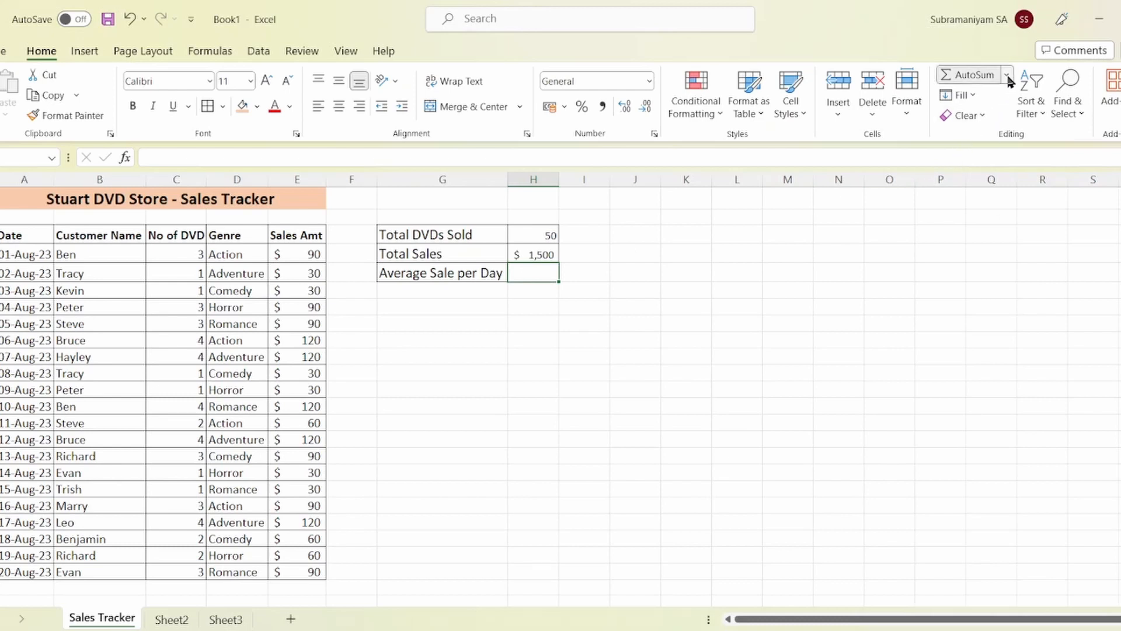
left_click(996, 121)
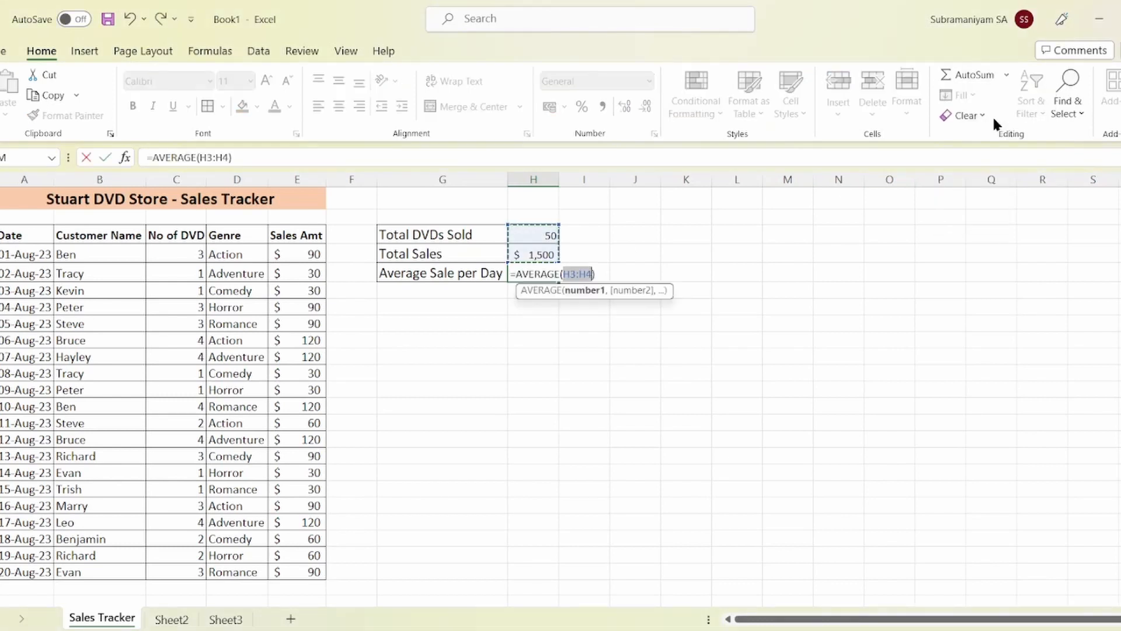
left_click_drag(303, 252, 292, 571)
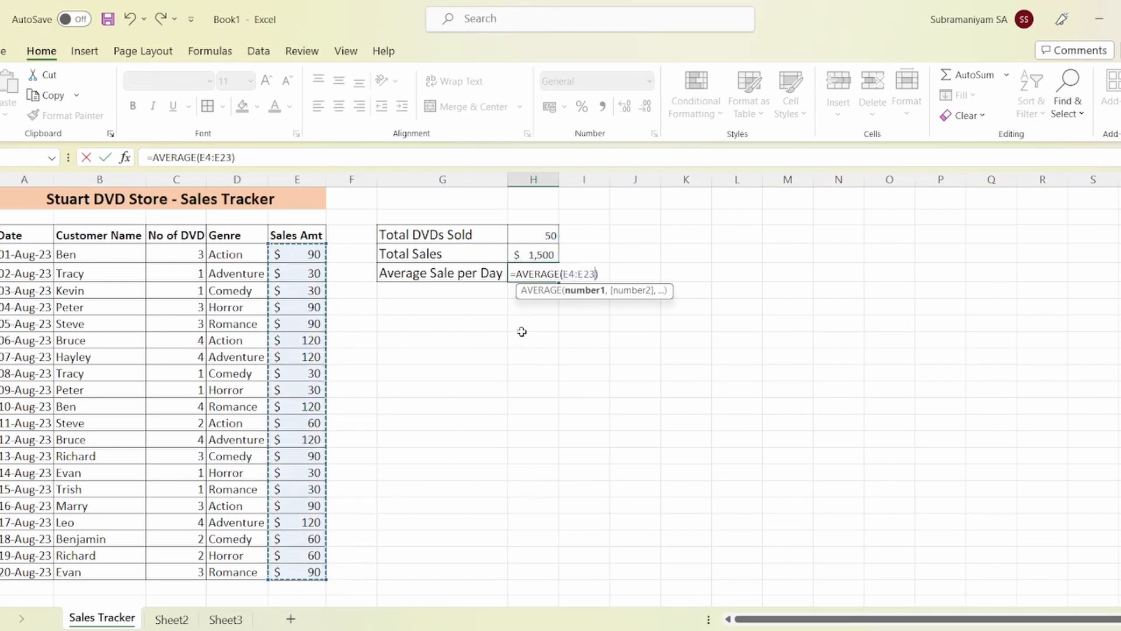
key("Return")
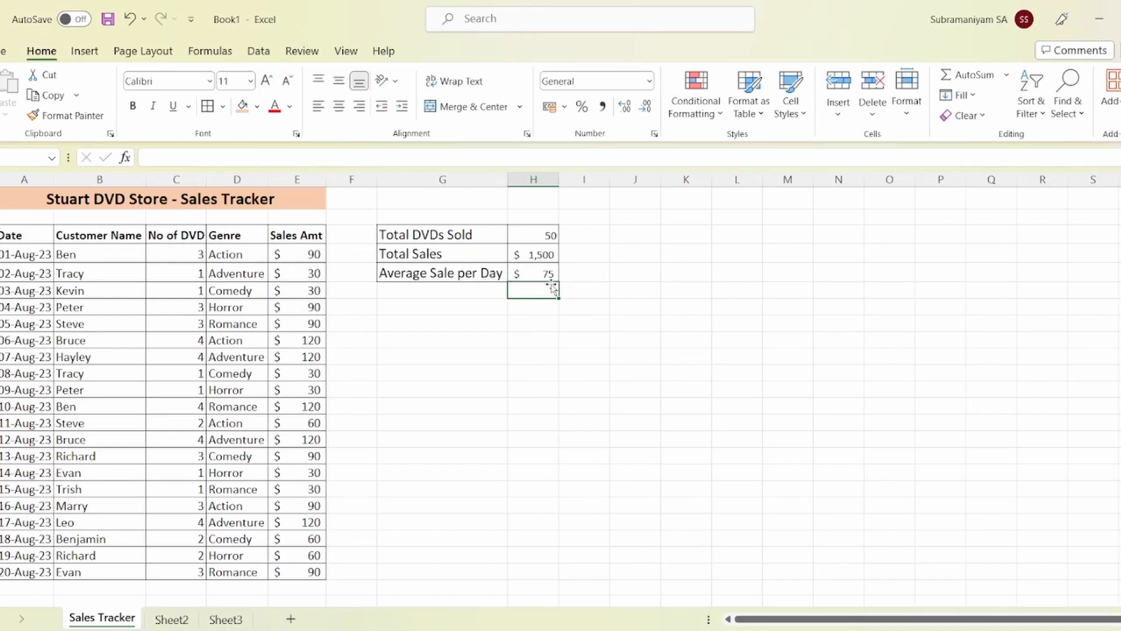
left_click(496, 336)
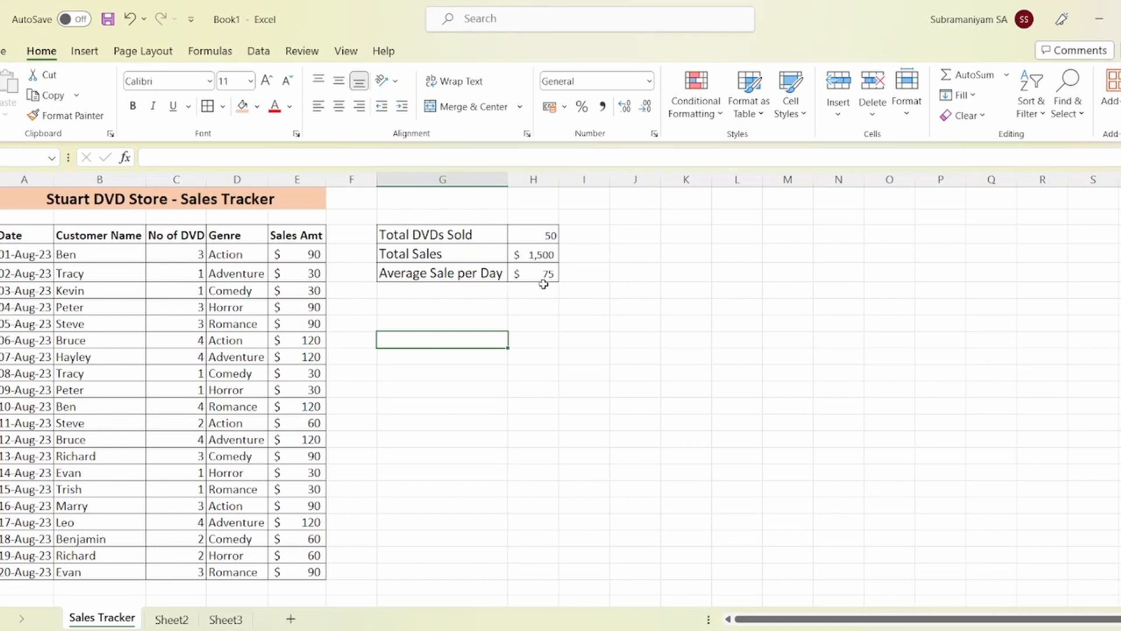
left_click_drag(538, 233, 545, 274)
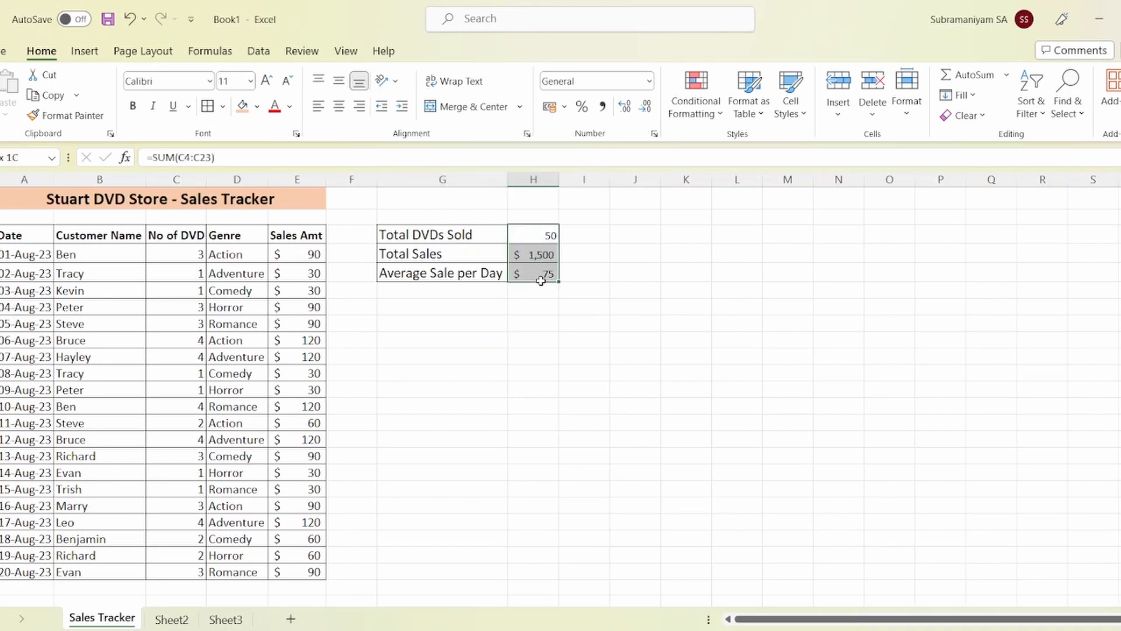
left_click(609, 268)
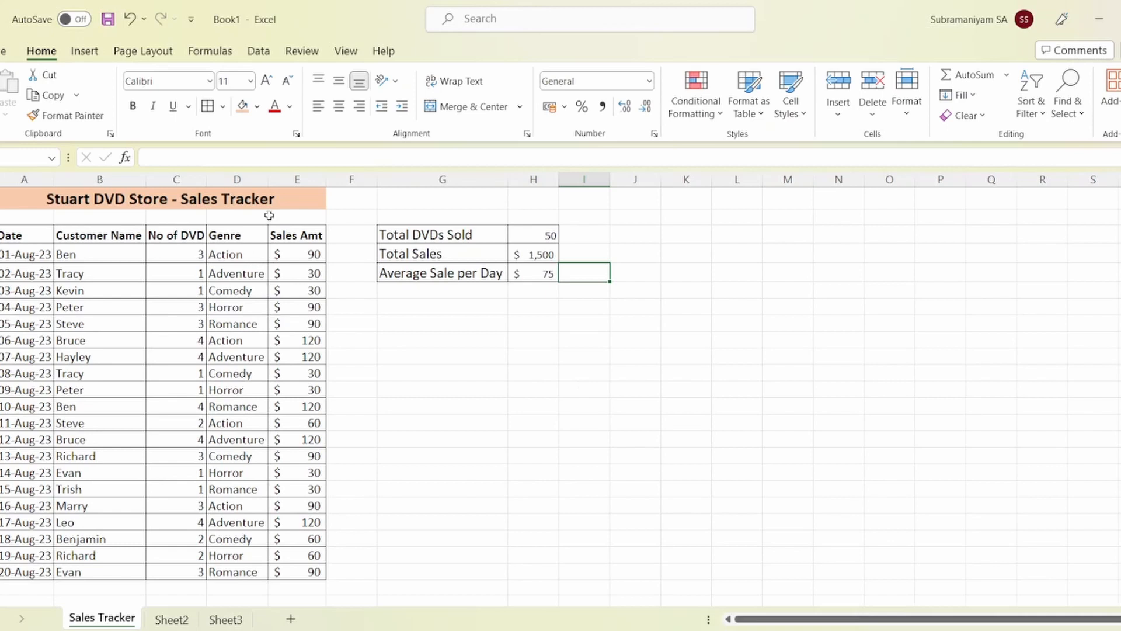
Step: Copy the formatting of the Sales Amt header in E3 to the Total DVDs Sold value in H3 with Format Painter
left_click(301, 237)
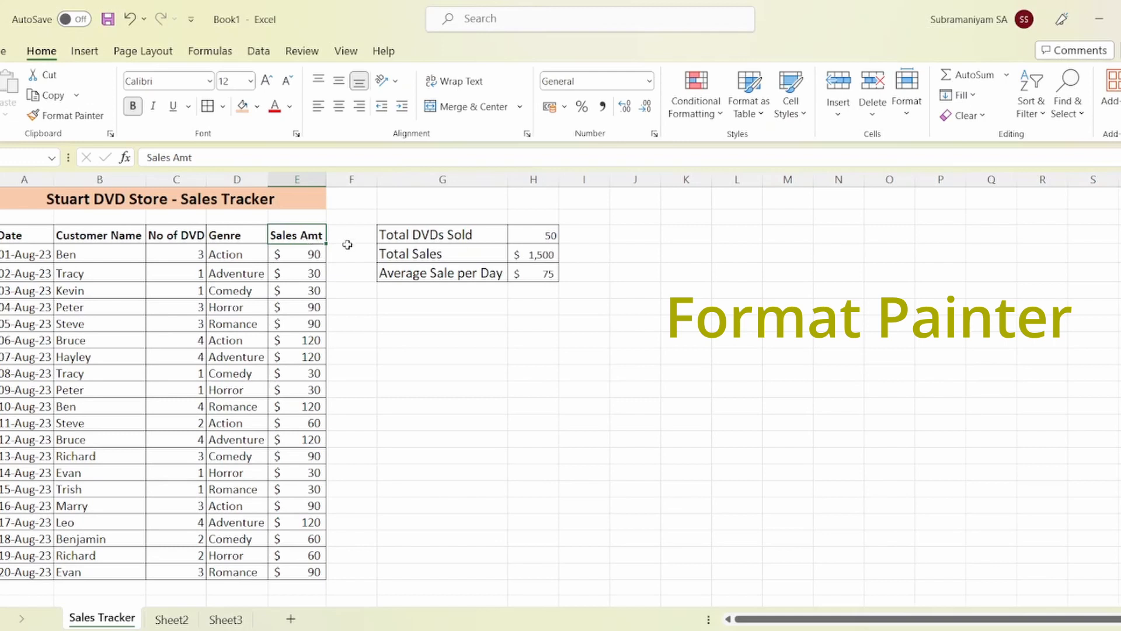
left_click(534, 237)
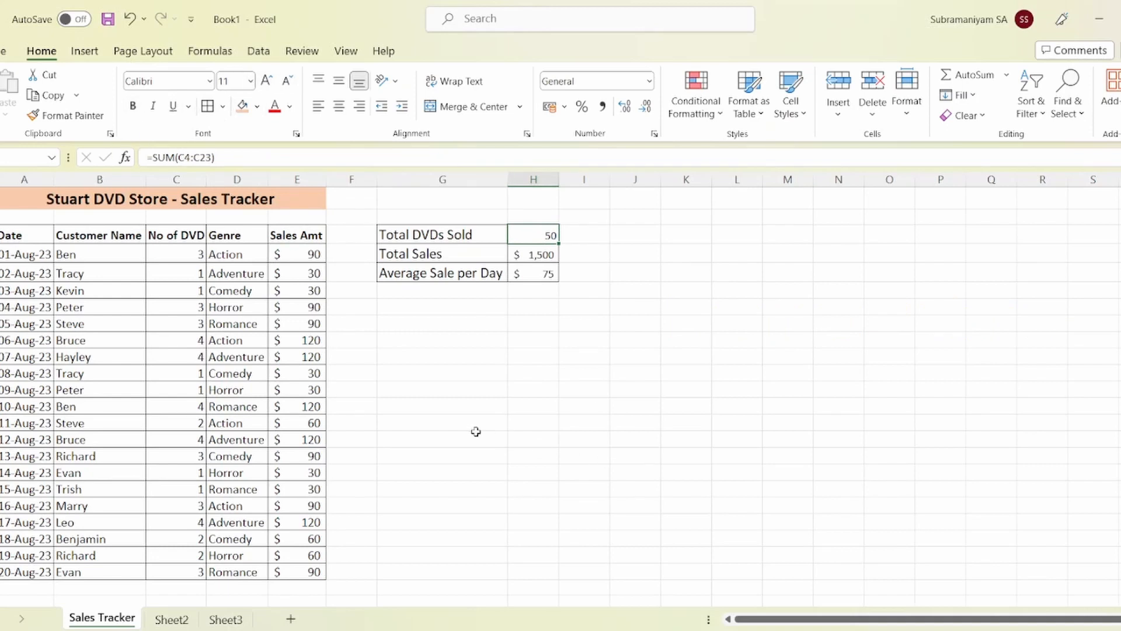
left_click(303, 235)
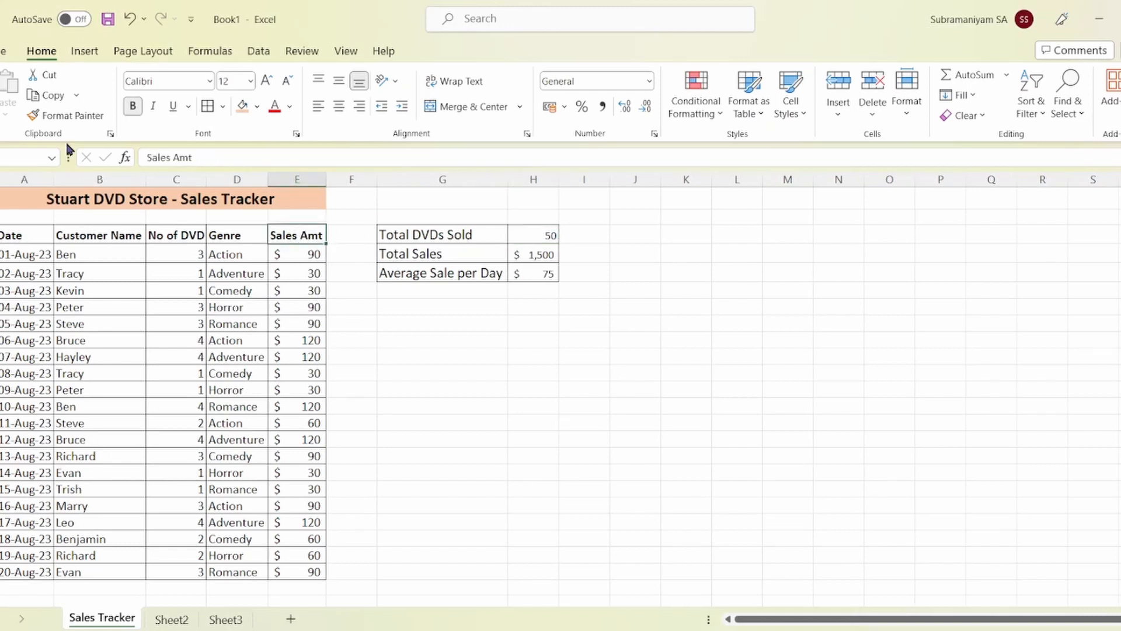
left_click(66, 117)
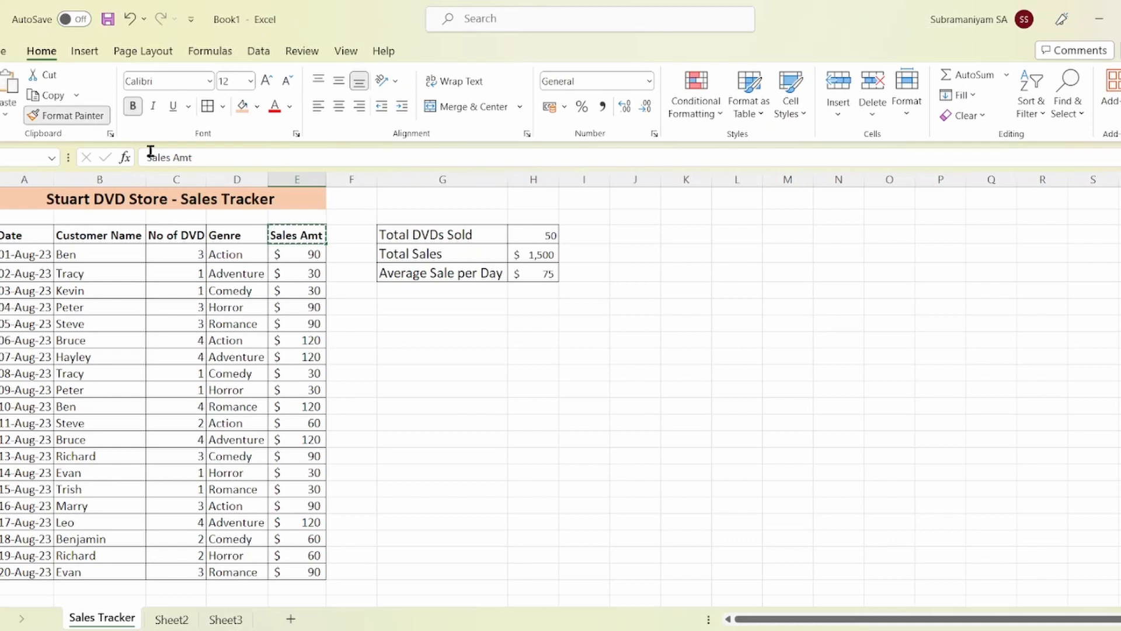
left_click(529, 233)
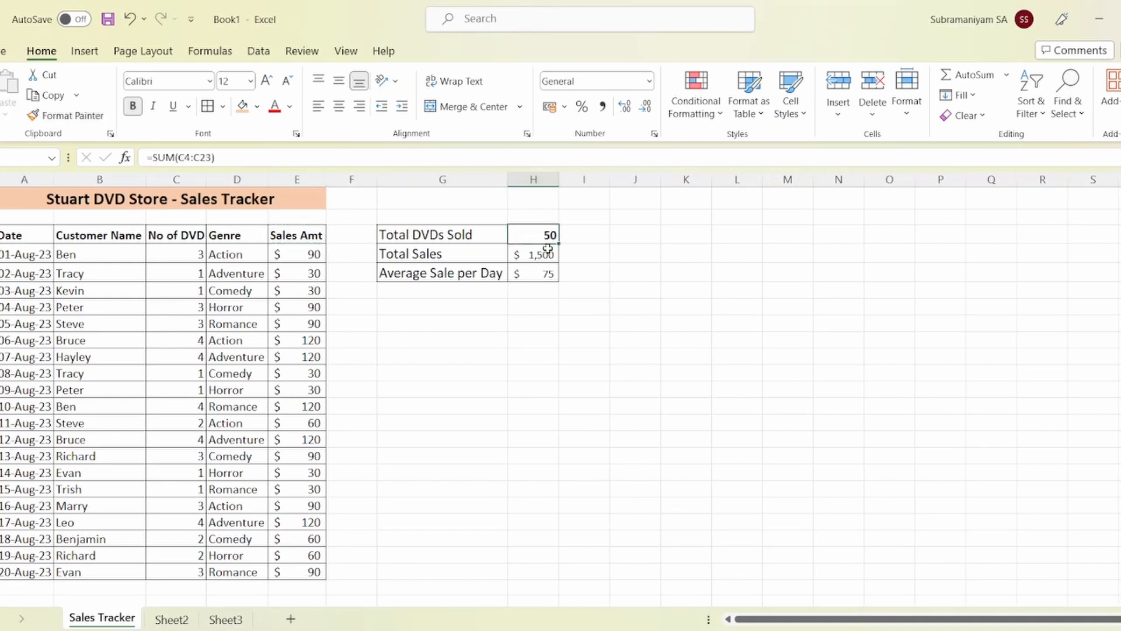
left_click(675, 319)
Step: Give the Total DVDs Sold value in H3 a light gold fill and increase its font size to 14
left_click(534, 233)
left_click(258, 106)
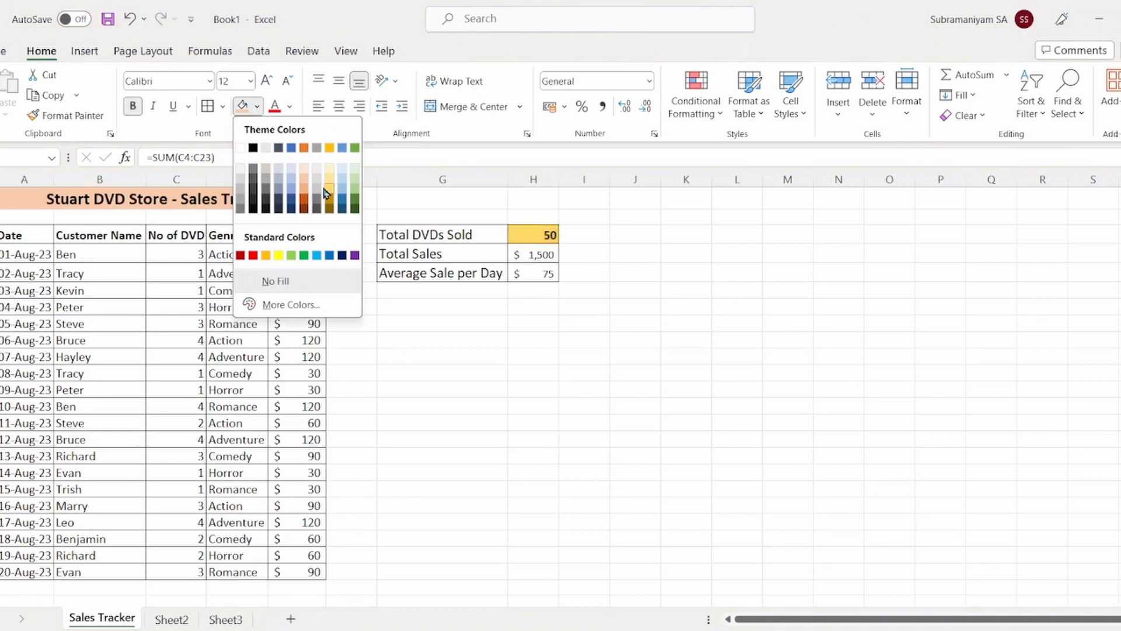
left_click(329, 186)
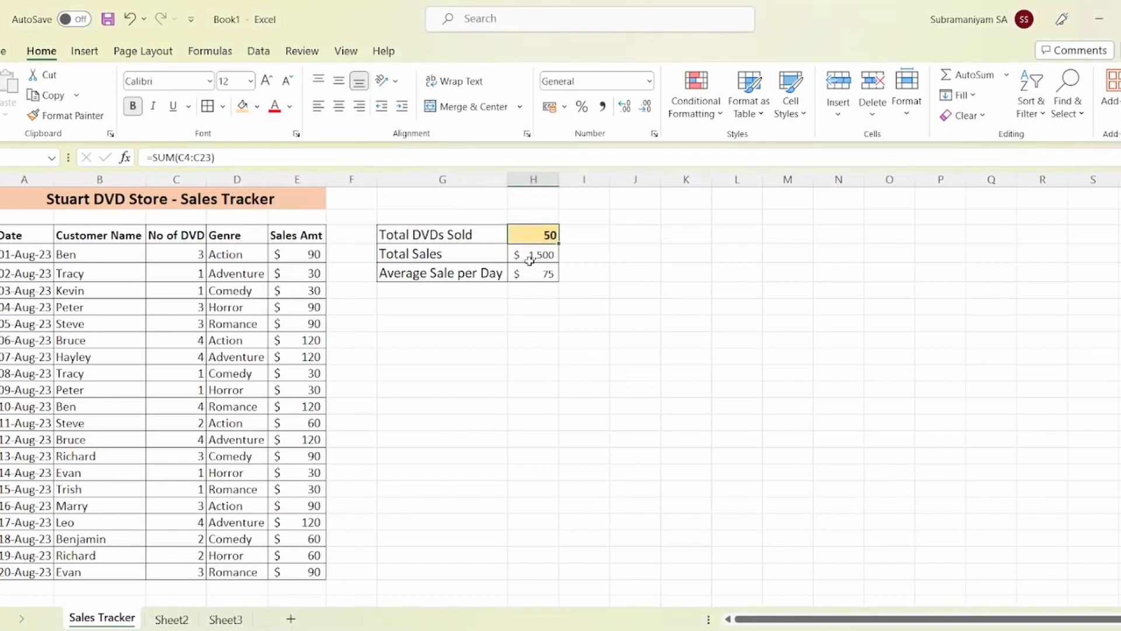
left_click(268, 81)
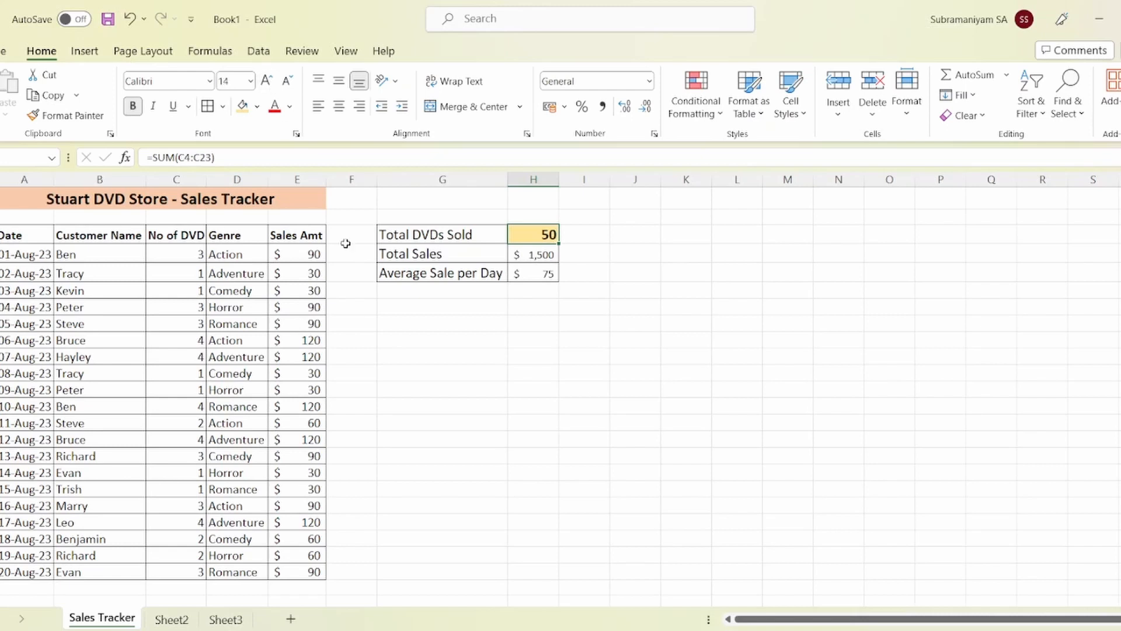
left_click(512, 332)
Step: Copy the formatting of H3 to the Total Sales and Average Sale per Day values in H4 and H5 with Format Painter
left_click(519, 234)
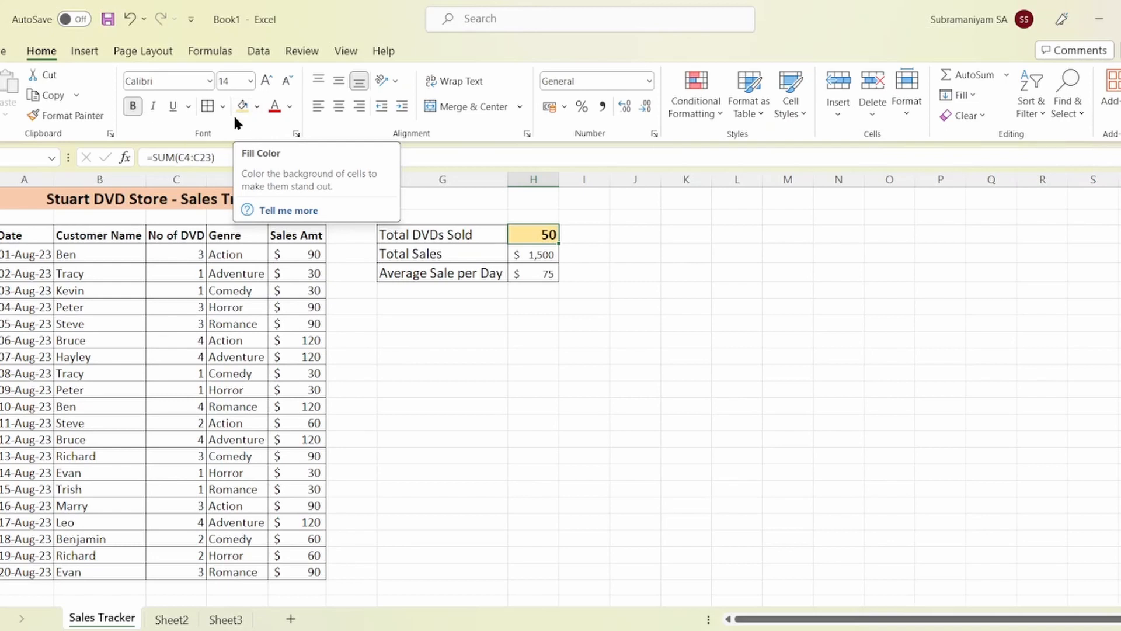
left_click(63, 117)
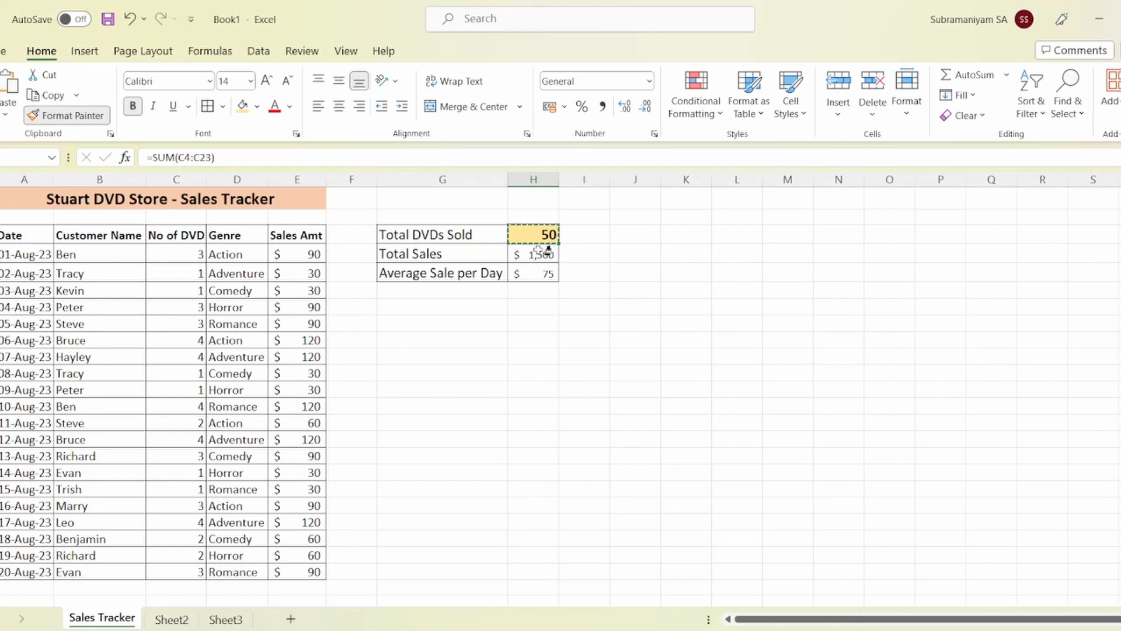
left_click(537, 251)
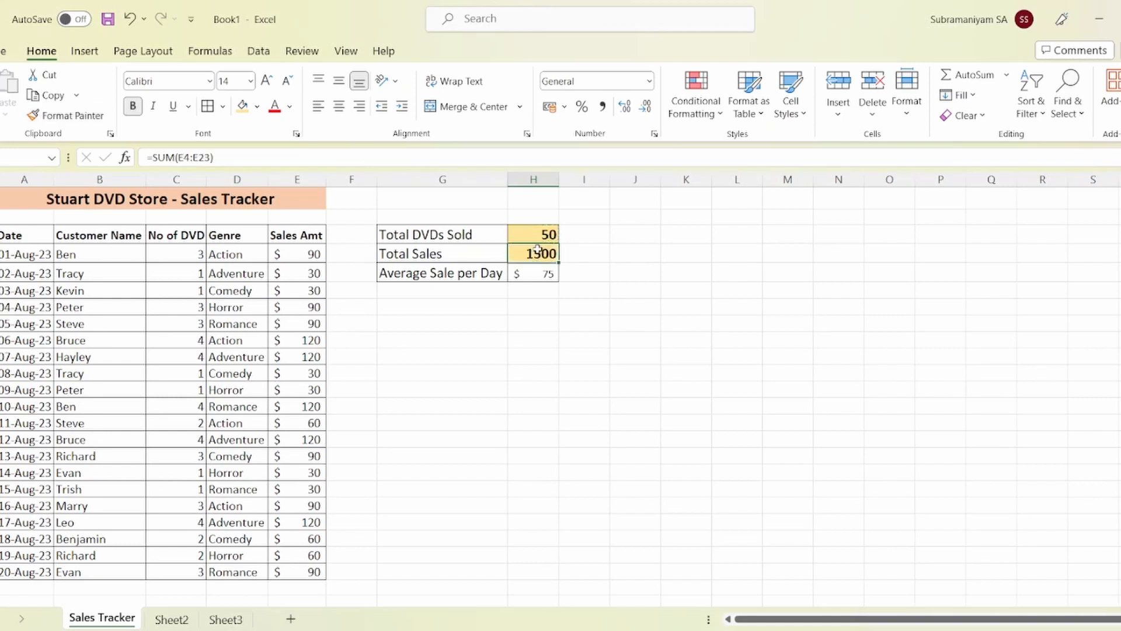
left_click(58, 115)
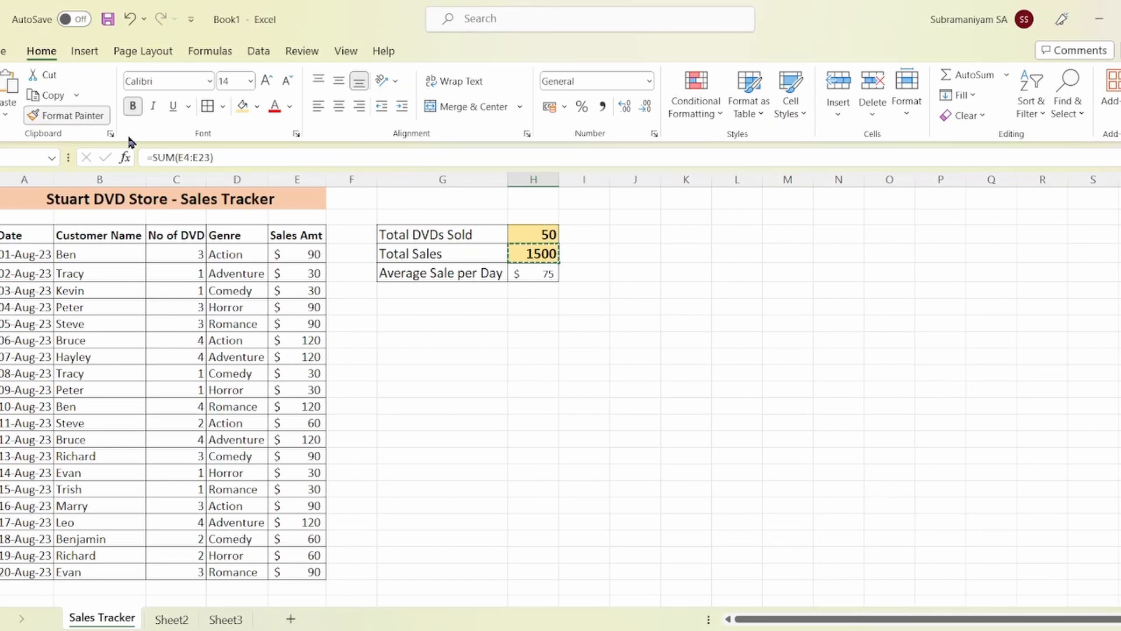
left_click(536, 270)
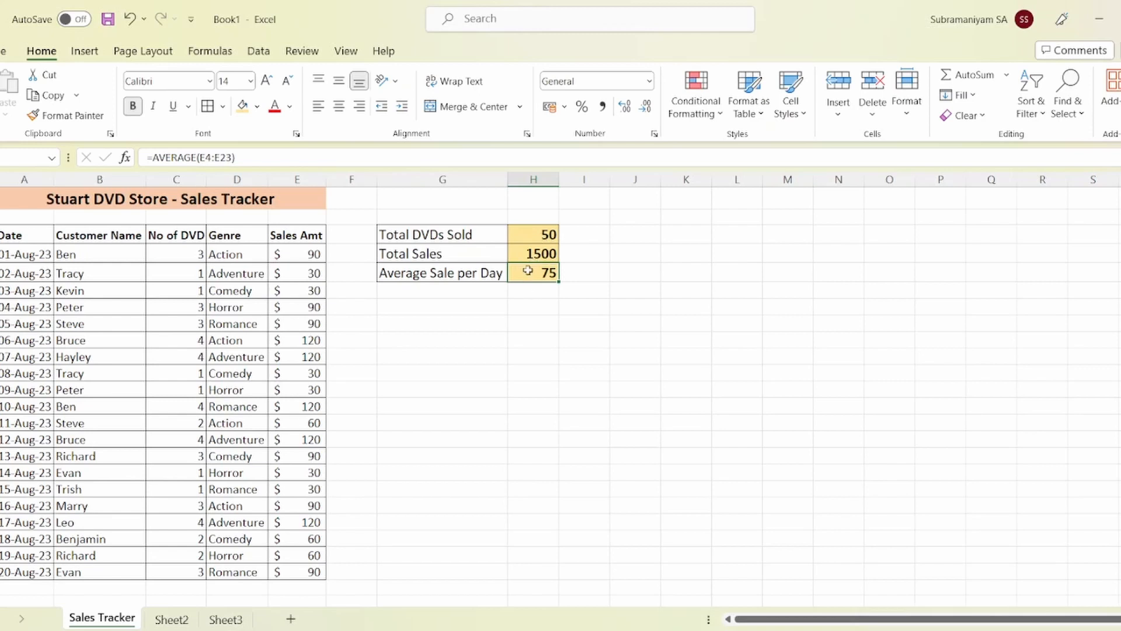
Step: Apply the $ English (United States) accounting format to the Total Sales and Average Sale per Day values in H4:H5
left_click_drag(535, 257, 538, 270)
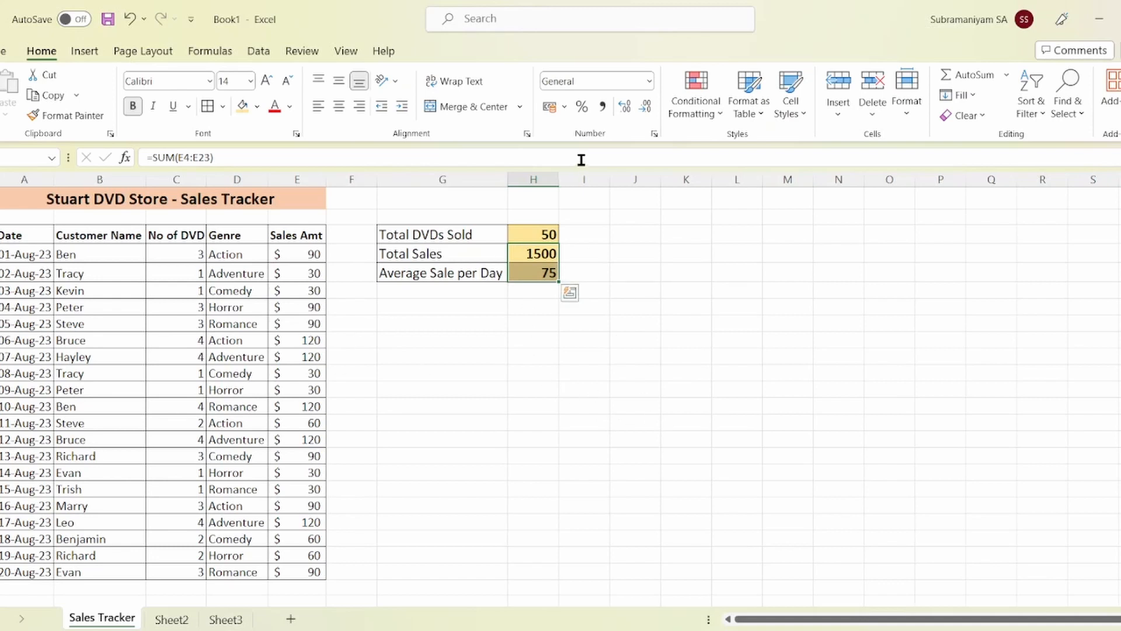
left_click(564, 107)
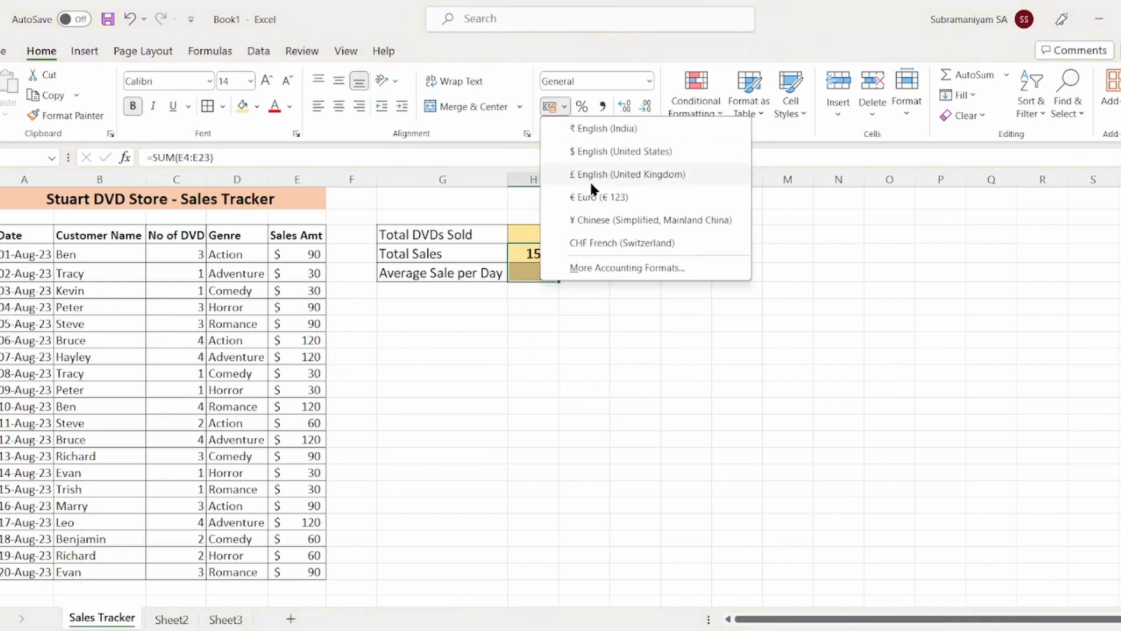
left_click(618, 152)
left_click(580, 419)
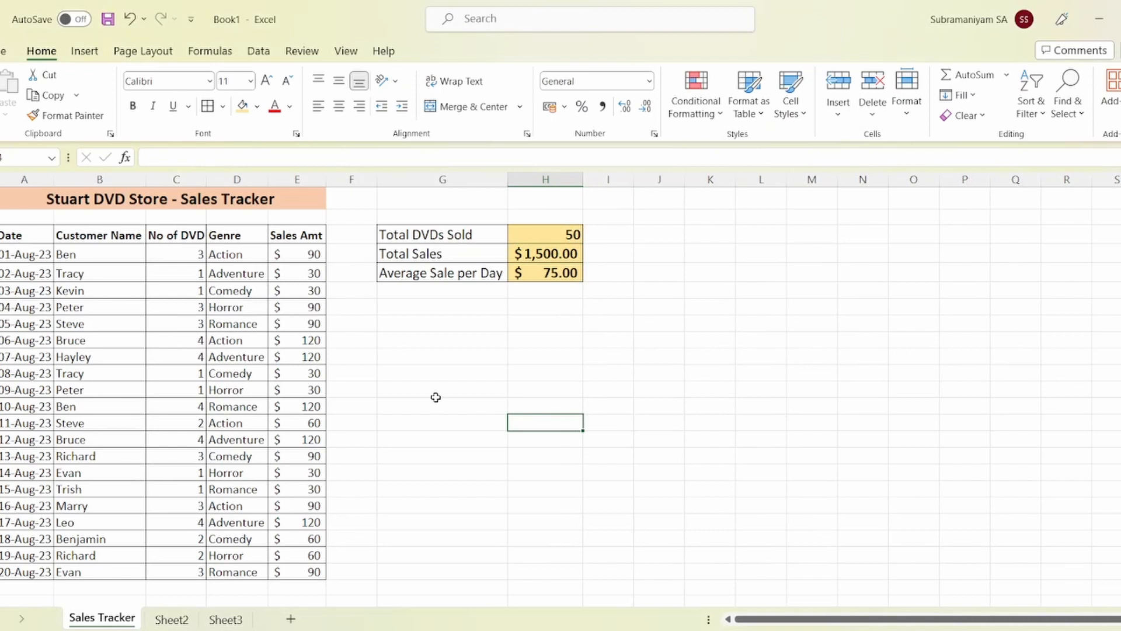
left_click(554, 373)
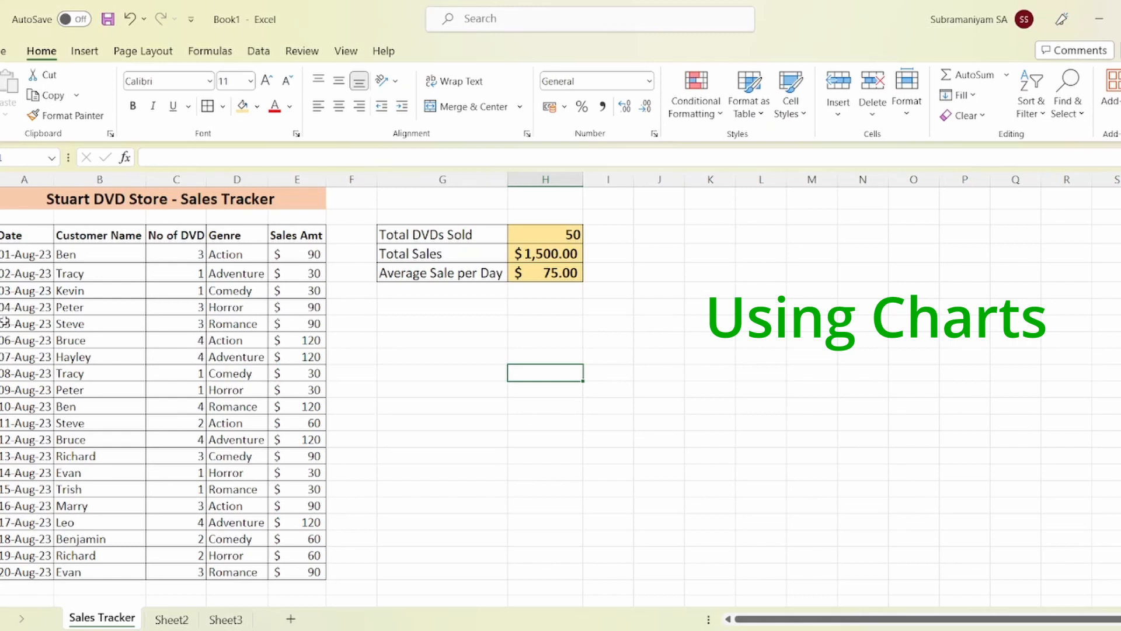
Step: Insert the recommended line chart of the Date and Sales Amt data, place it below the summary table and inspect its data points
left_click_drag(26, 256, 13, 569)
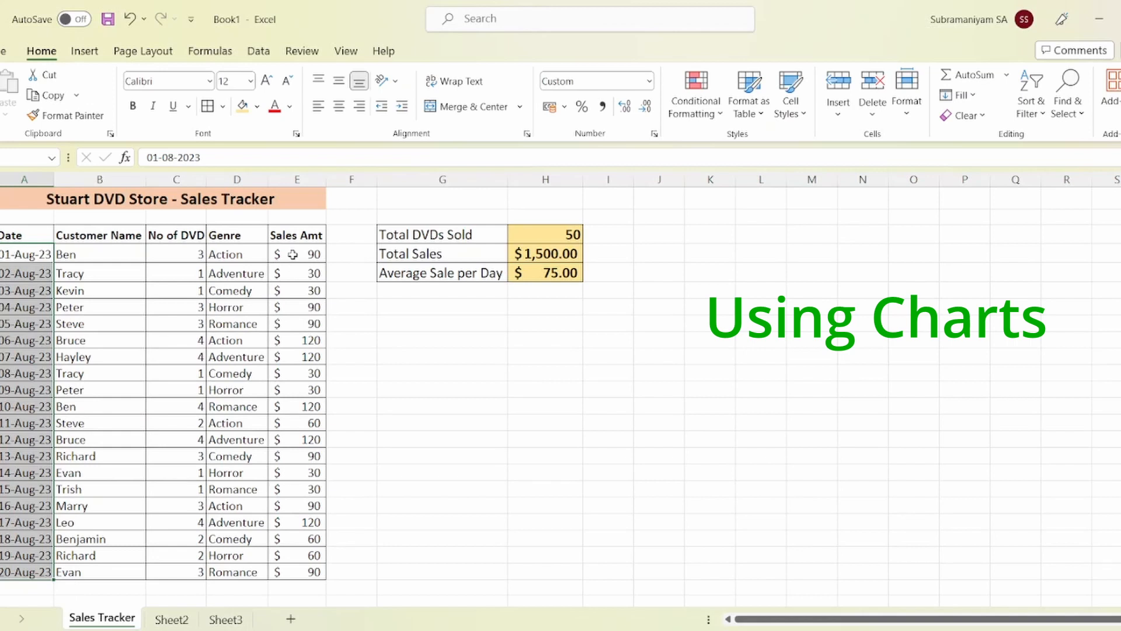
left_click_drag(293, 255, 296, 570)
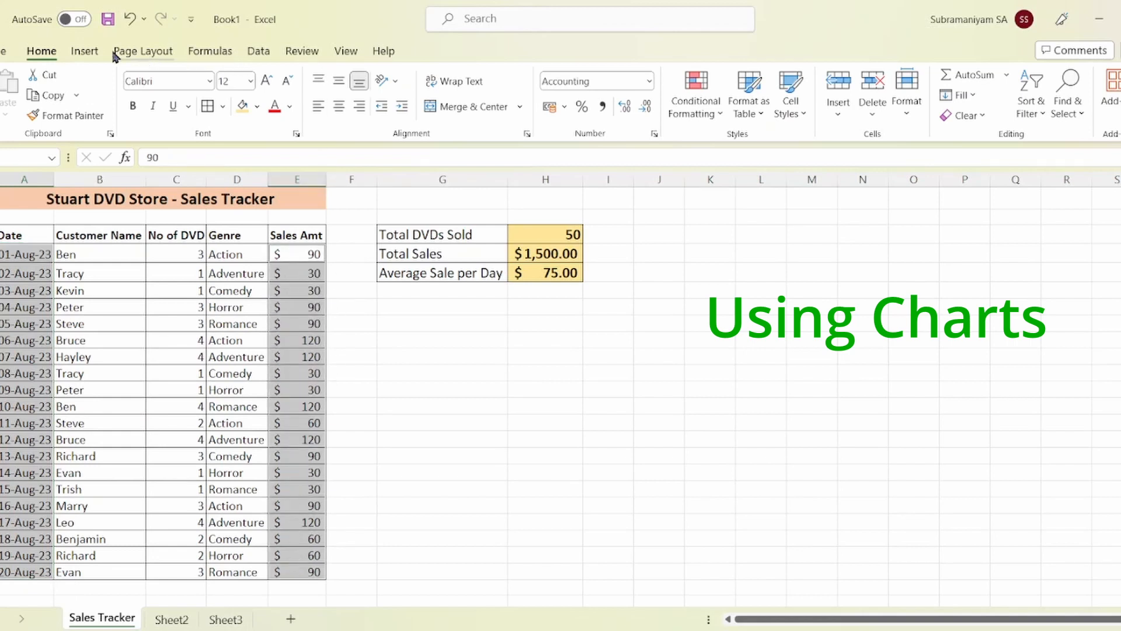
left_click(84, 52)
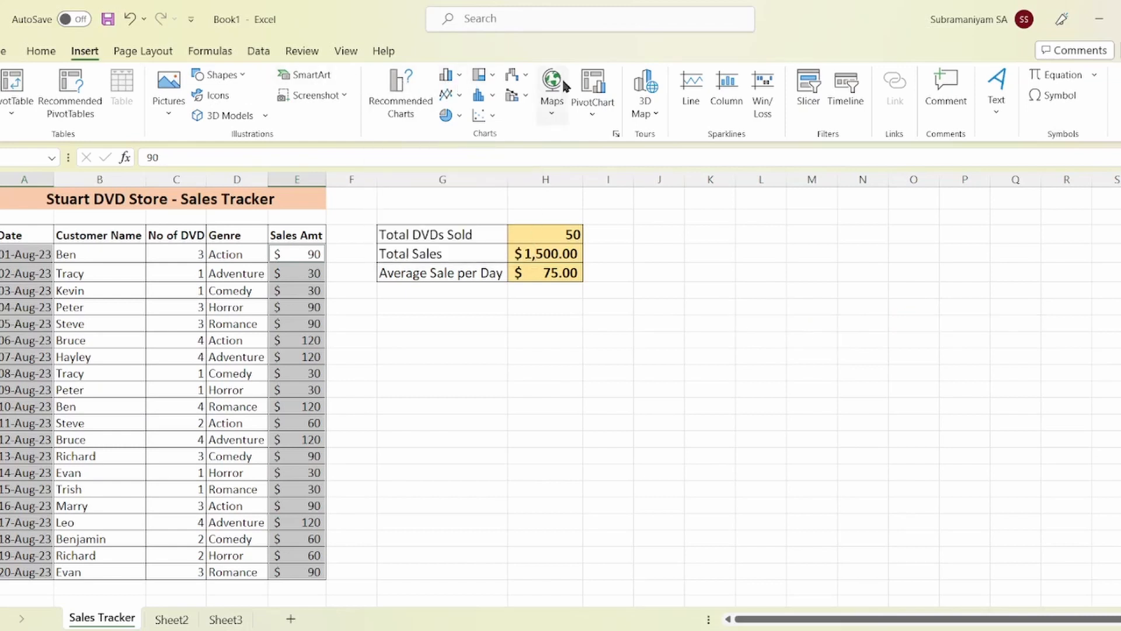
left_click(399, 103)
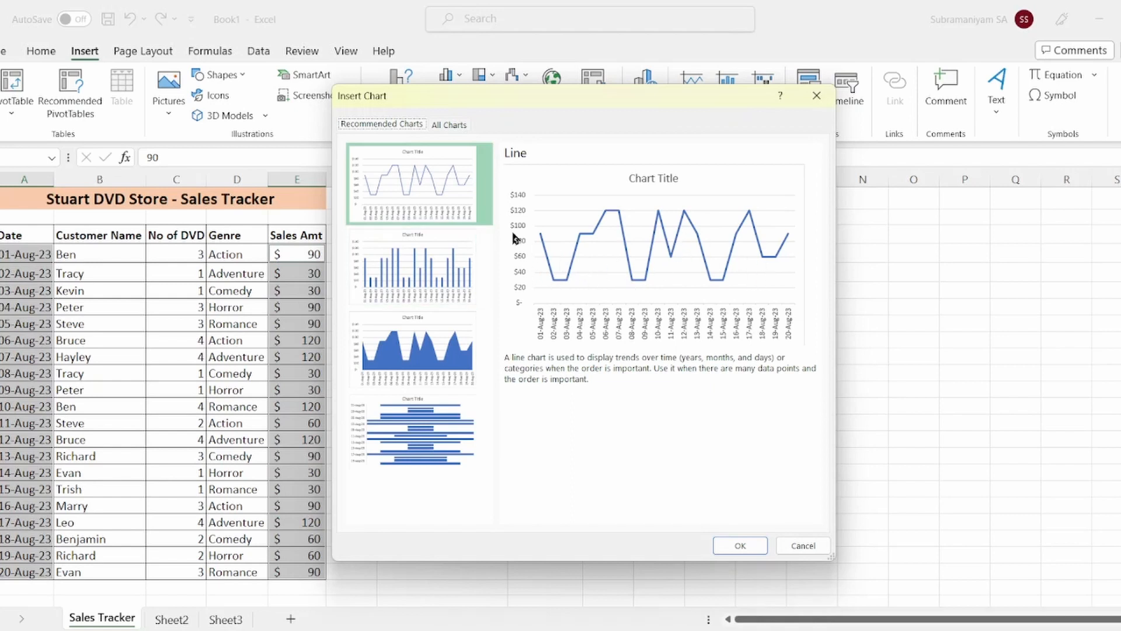
left_click(749, 546)
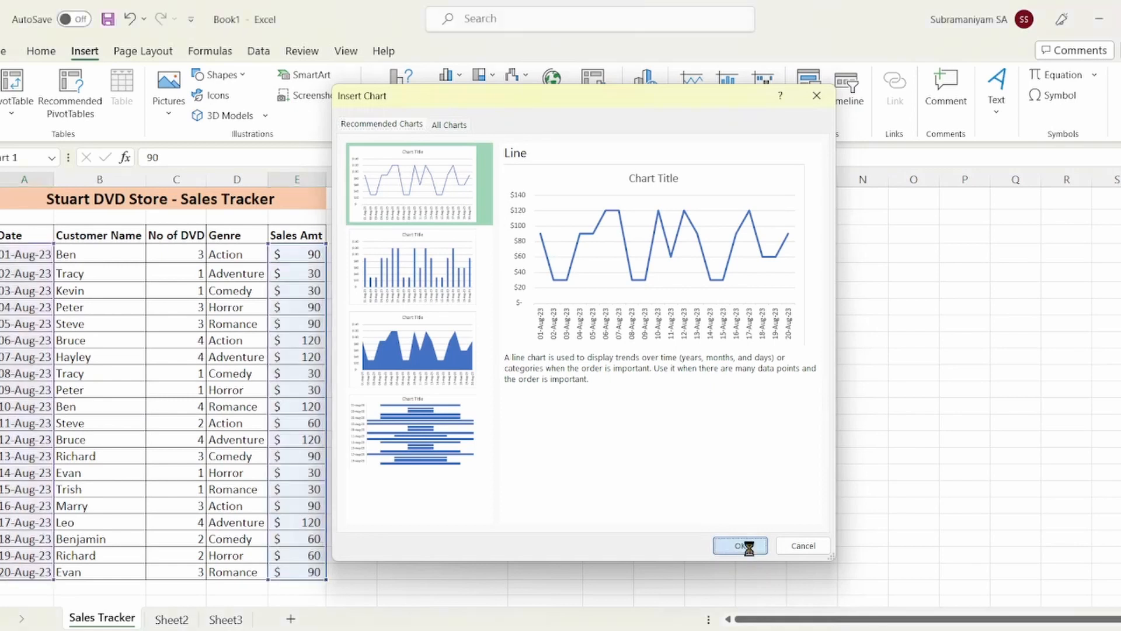
left_click_drag(709, 313, 659, 318)
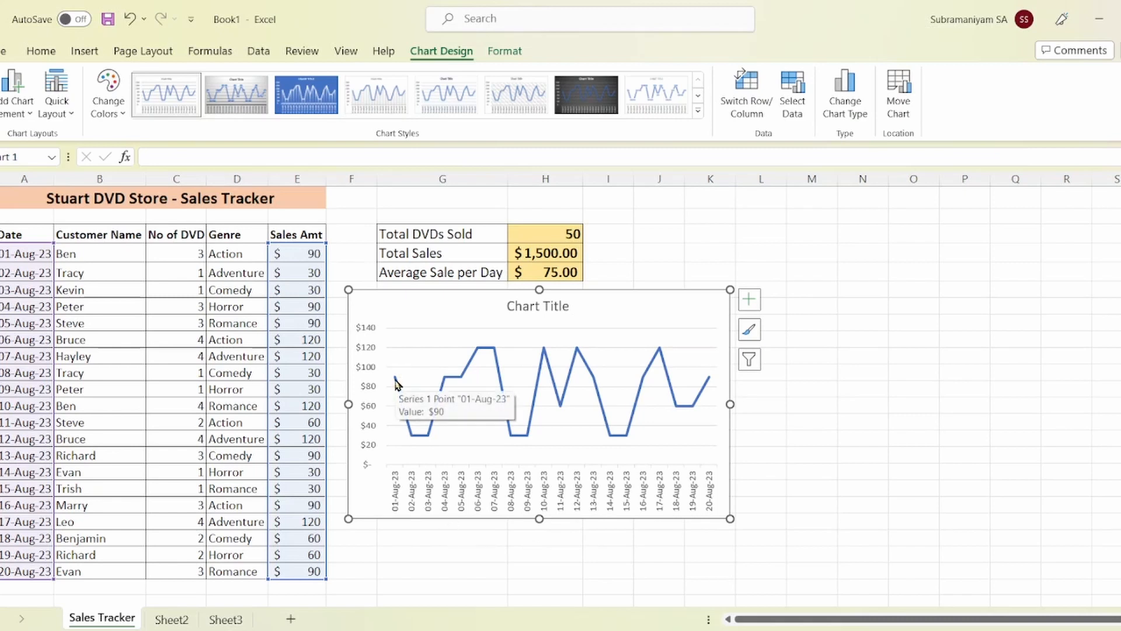
mouse_move(413, 439)
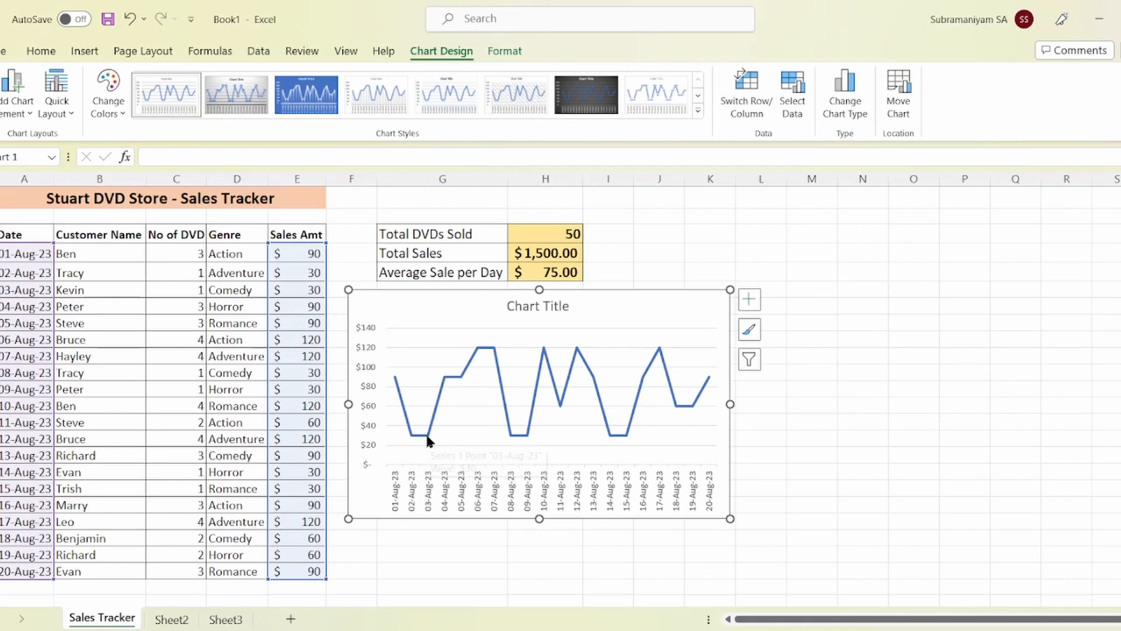
mouse_move(444, 384)
mouse_move(493, 354)
left_click(796, 439)
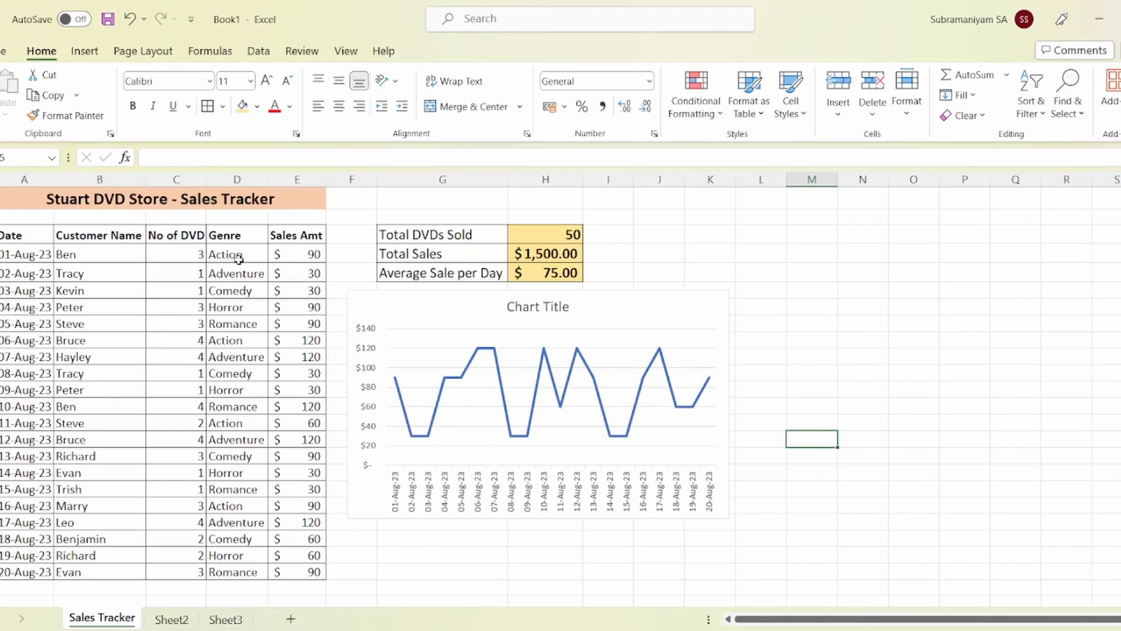
Step: Insert the recommended clustered column chart Sum of Sales Amt by Genre from the Genre and Sales Amt data
left_click_drag(238, 256, 225, 569)
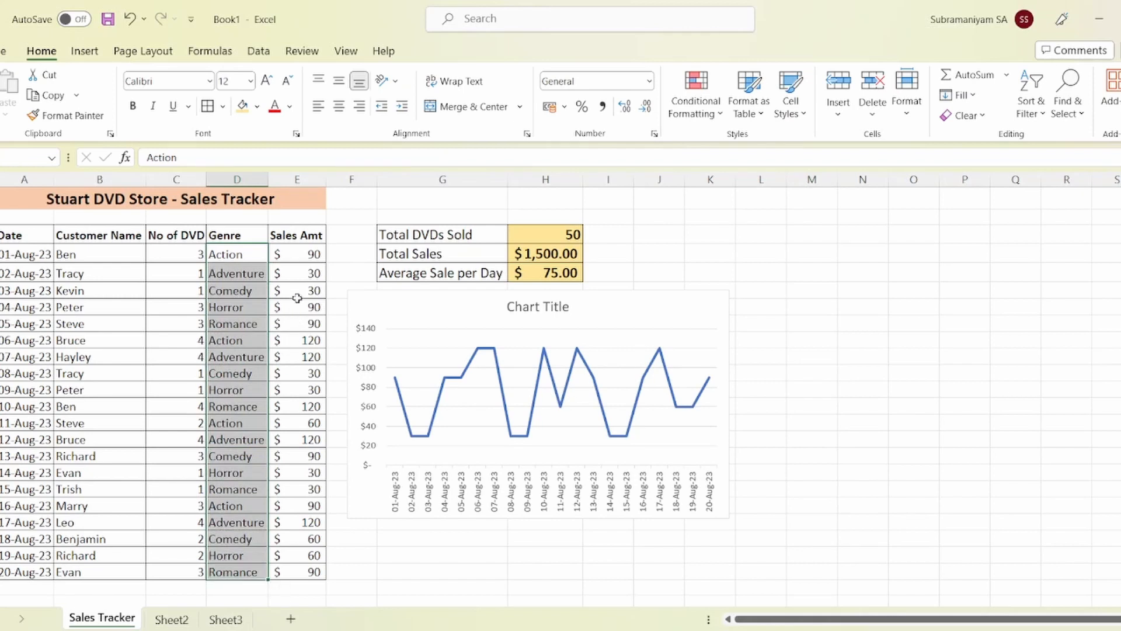
left_click_drag(301, 254, 300, 569)
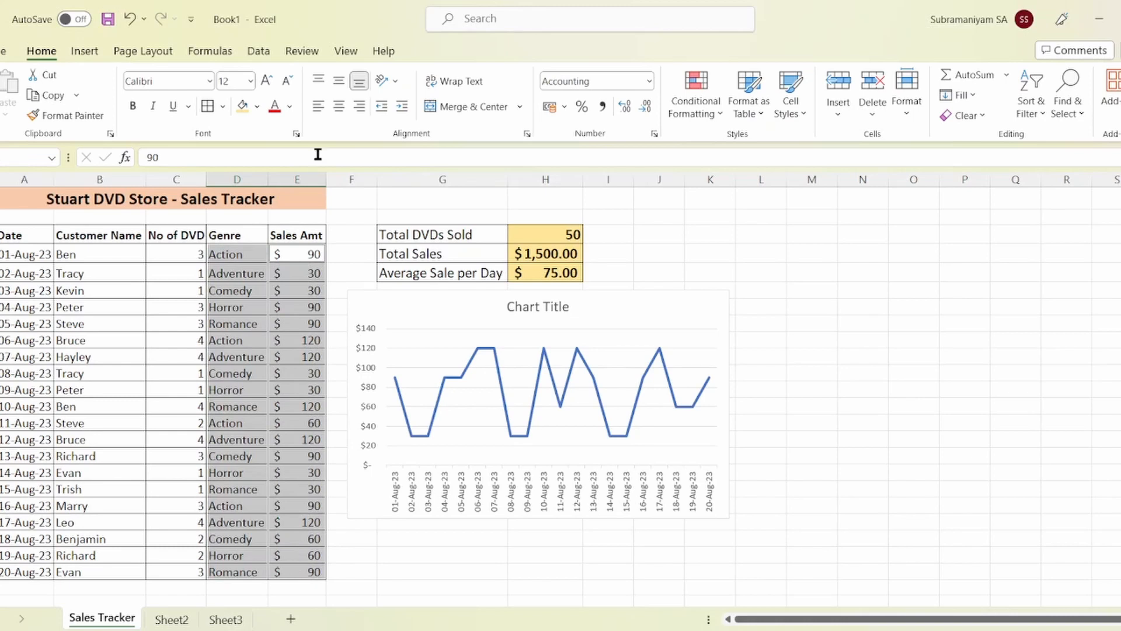
left_click(85, 51)
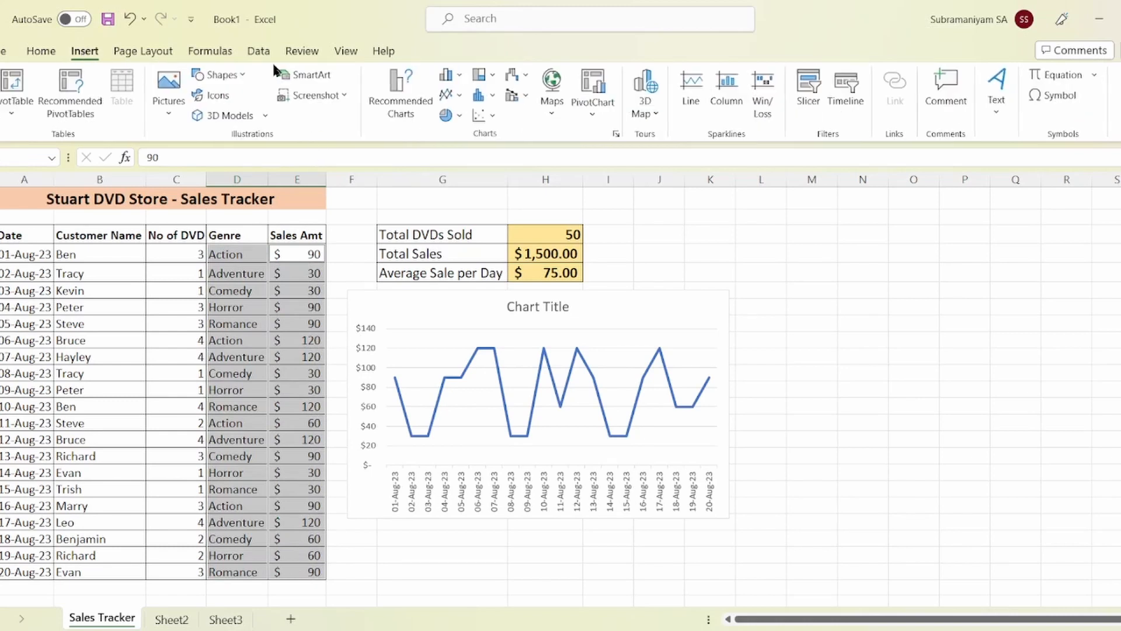
left_click(397, 101)
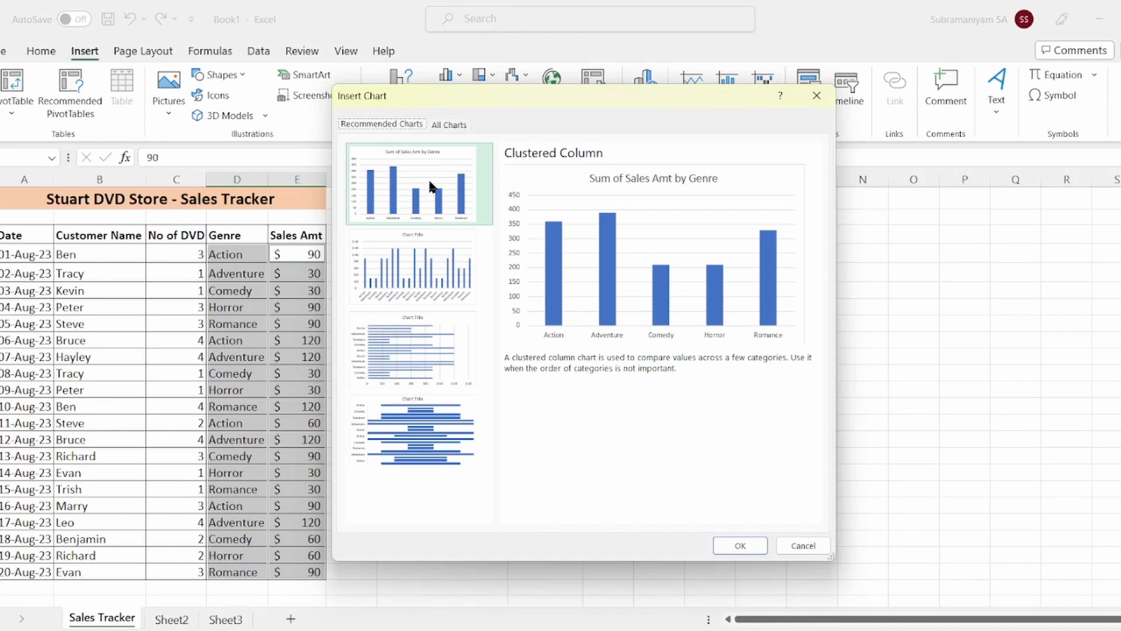
left_click(741, 547)
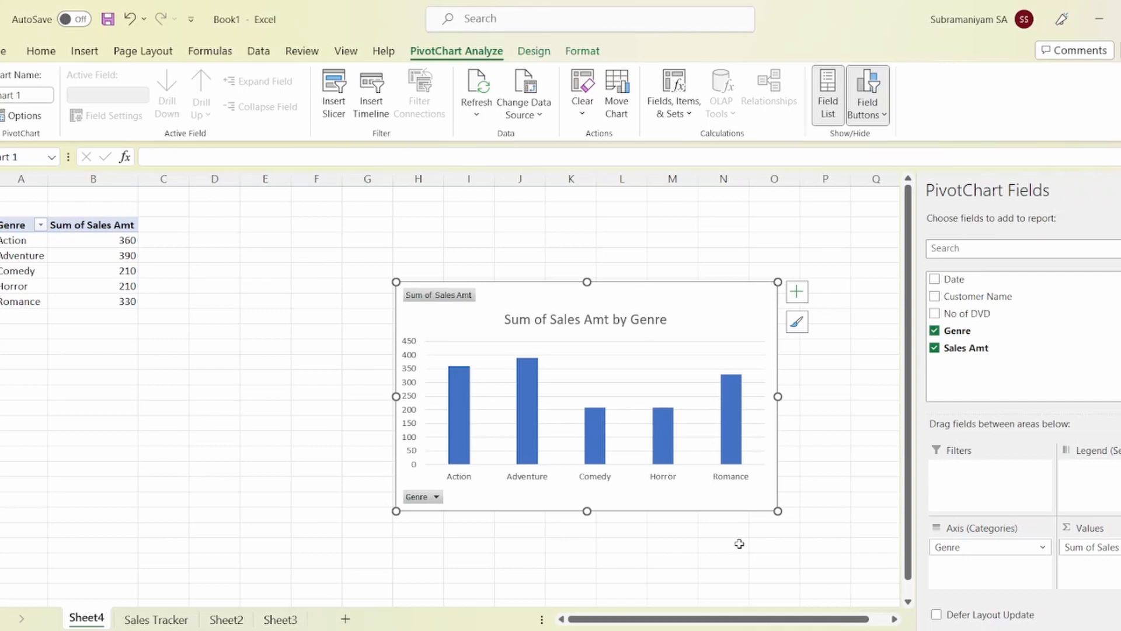
Step: Check the Action total from Sheet4 by selecting the four Action rows' Sales Amt cells on the Sales Tracker sheet and fill them light gold
left_click(130, 622)
left_click(834, 341)
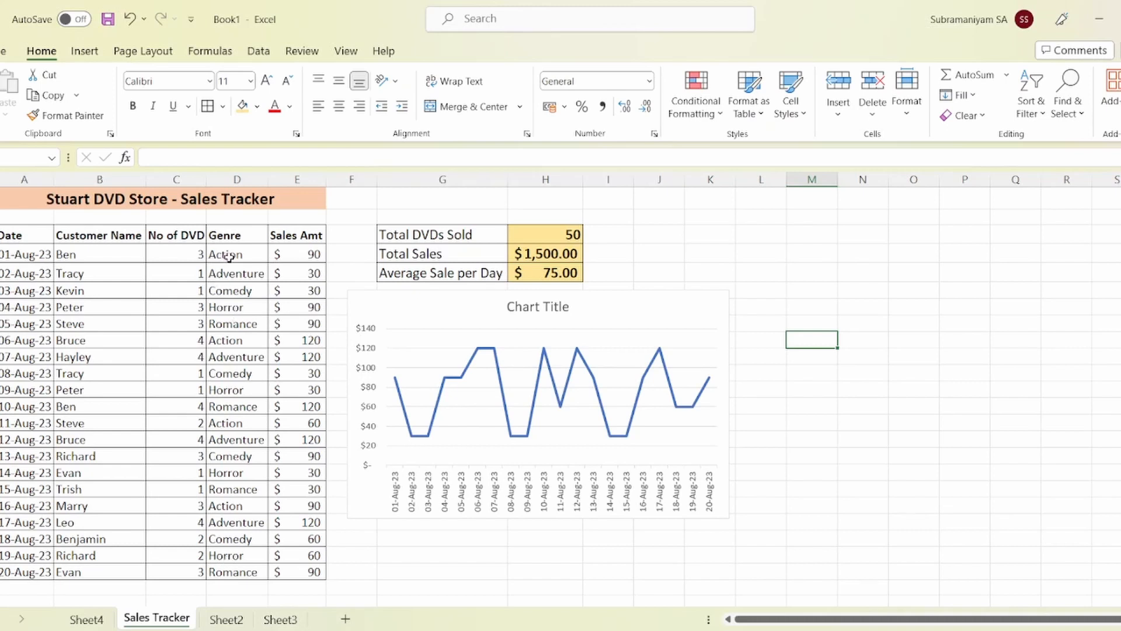
left_click(87, 619)
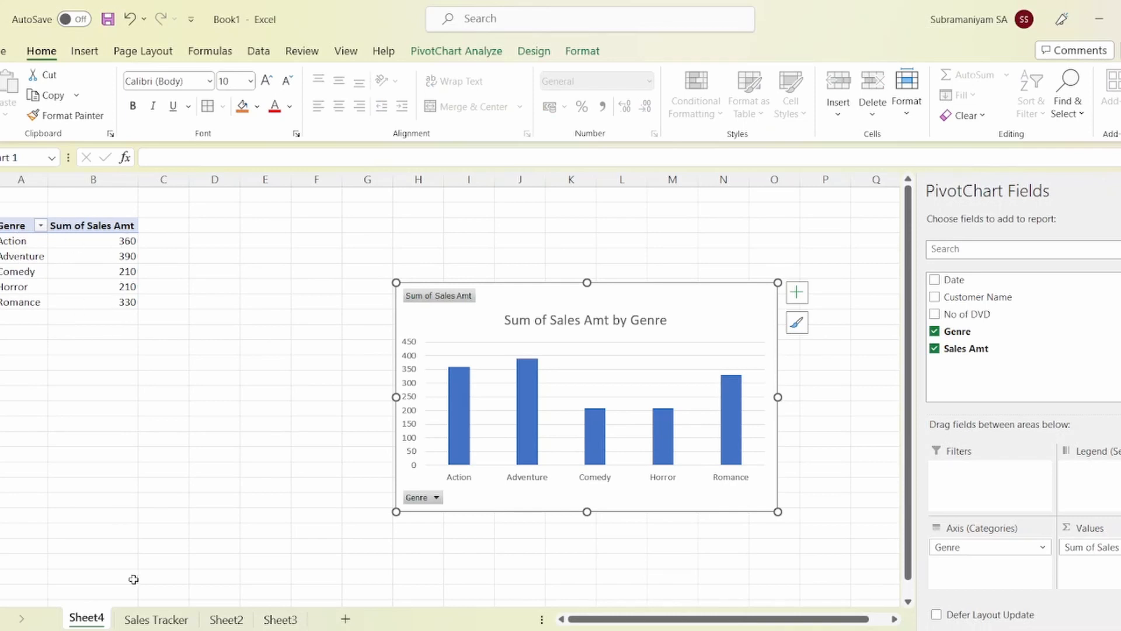
left_click(156, 619)
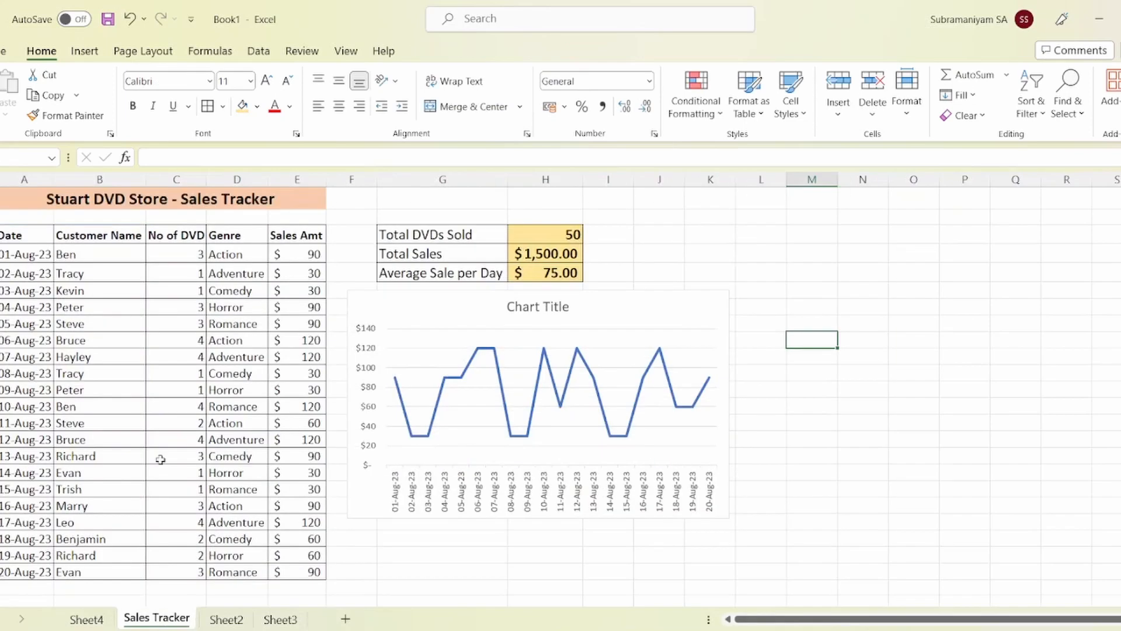
left_click(303, 256)
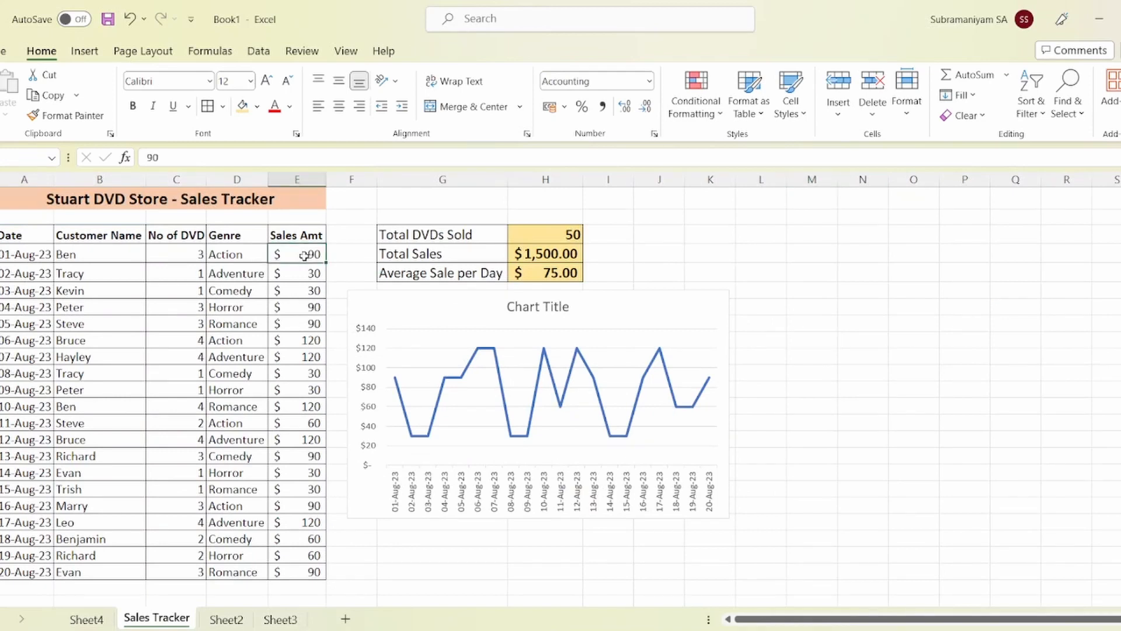
left_click(300, 340, "ctrl")
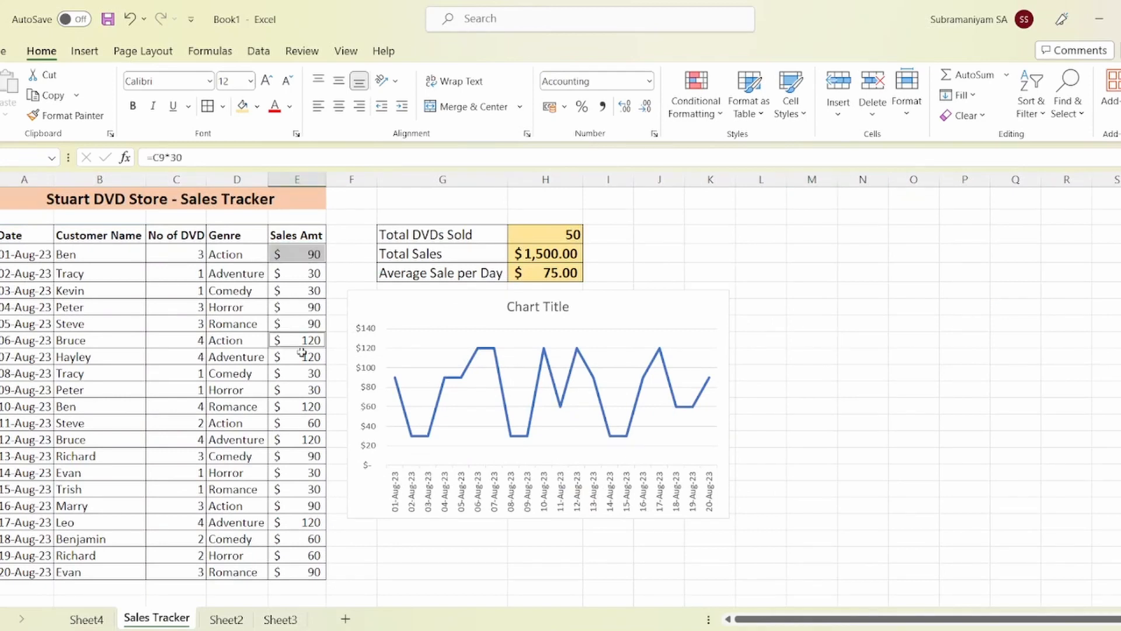
left_click(306, 424, "ctrl")
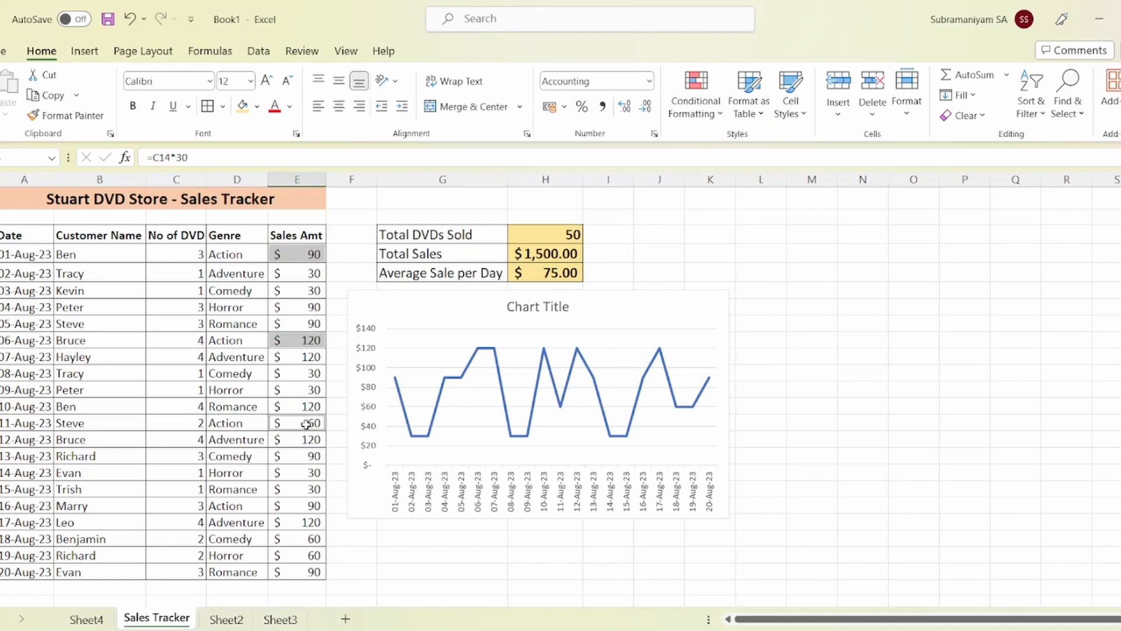
left_click(306, 505, "ctrl")
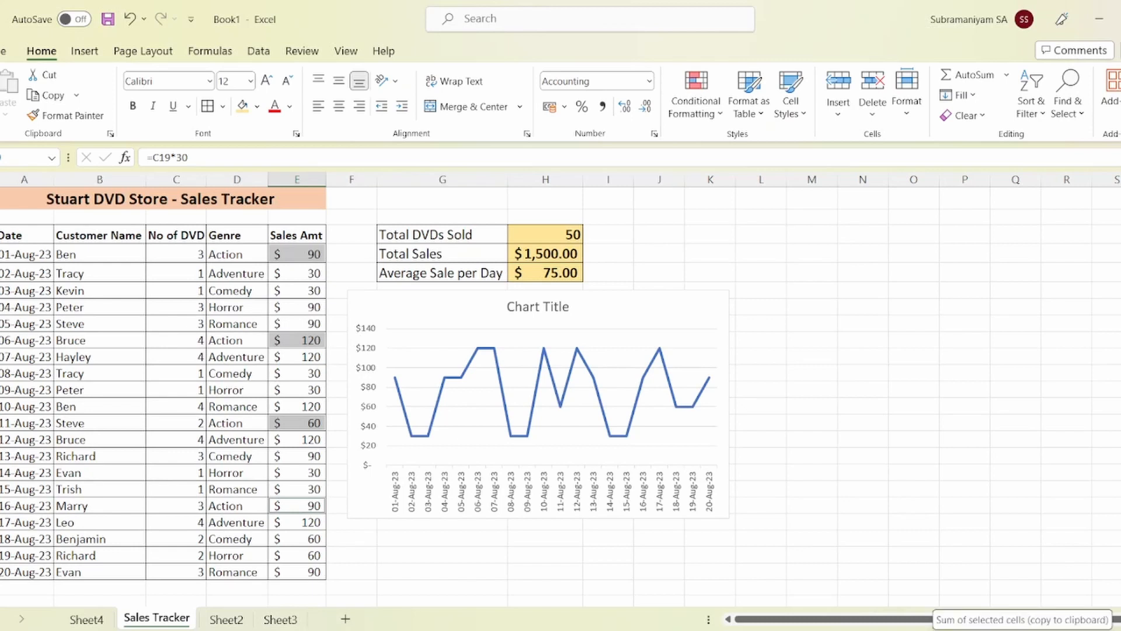
left_click(244, 111)
left_click(407, 550)
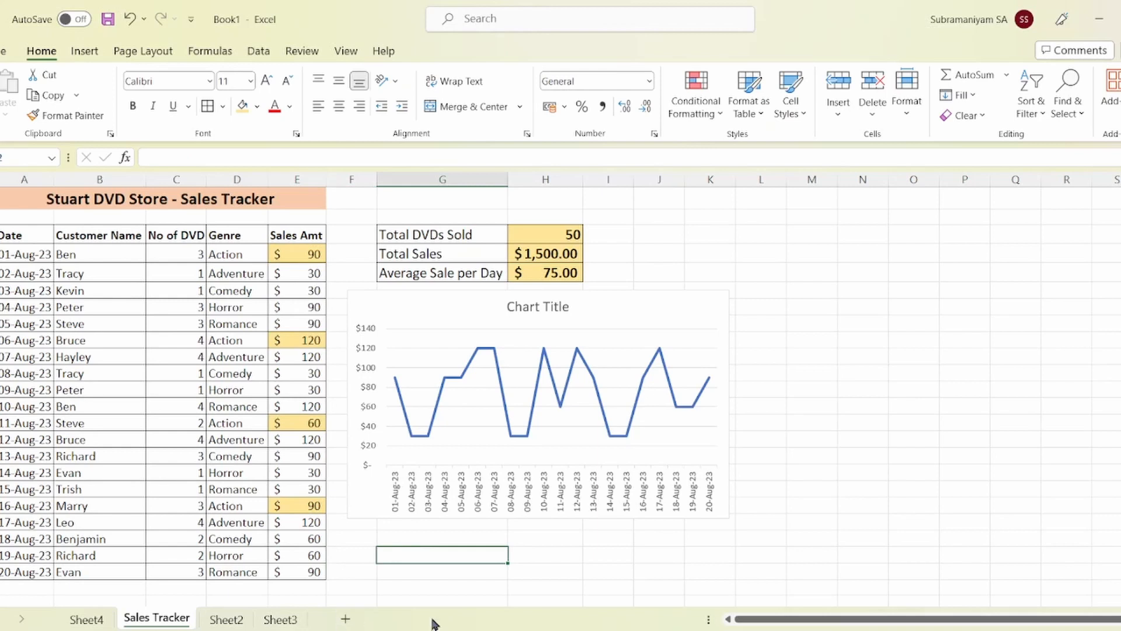
Step: Move the Sum of Sales Amt by Genre chart from Sheet4 to beside the line chart on the Sales Tracker sheet and inspect its columns
left_click(86, 618)
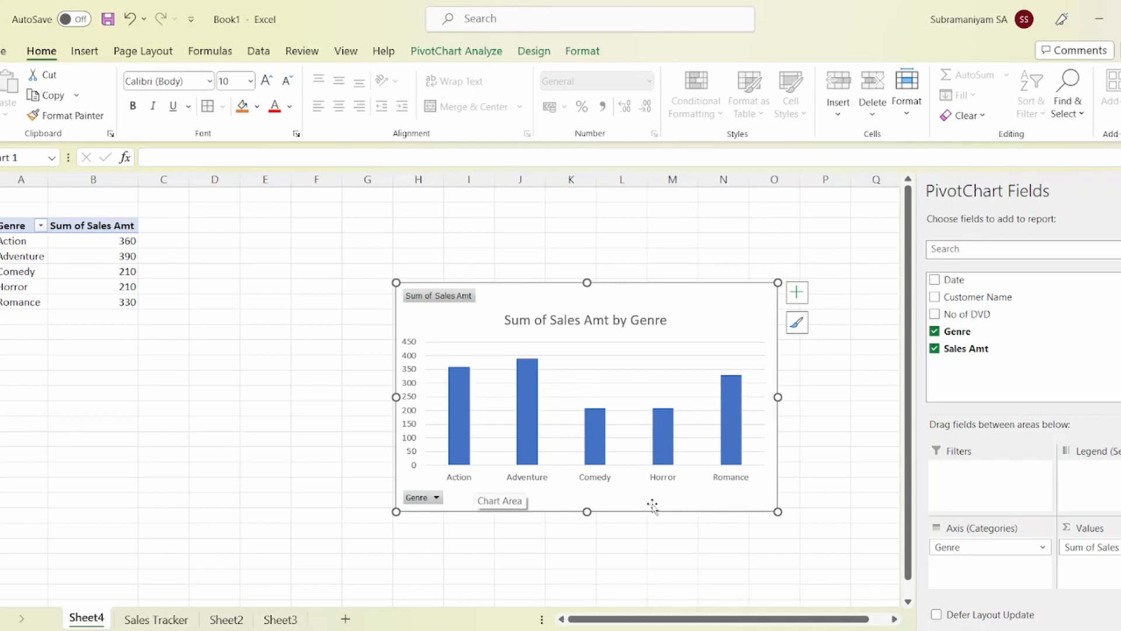
key("Delete")
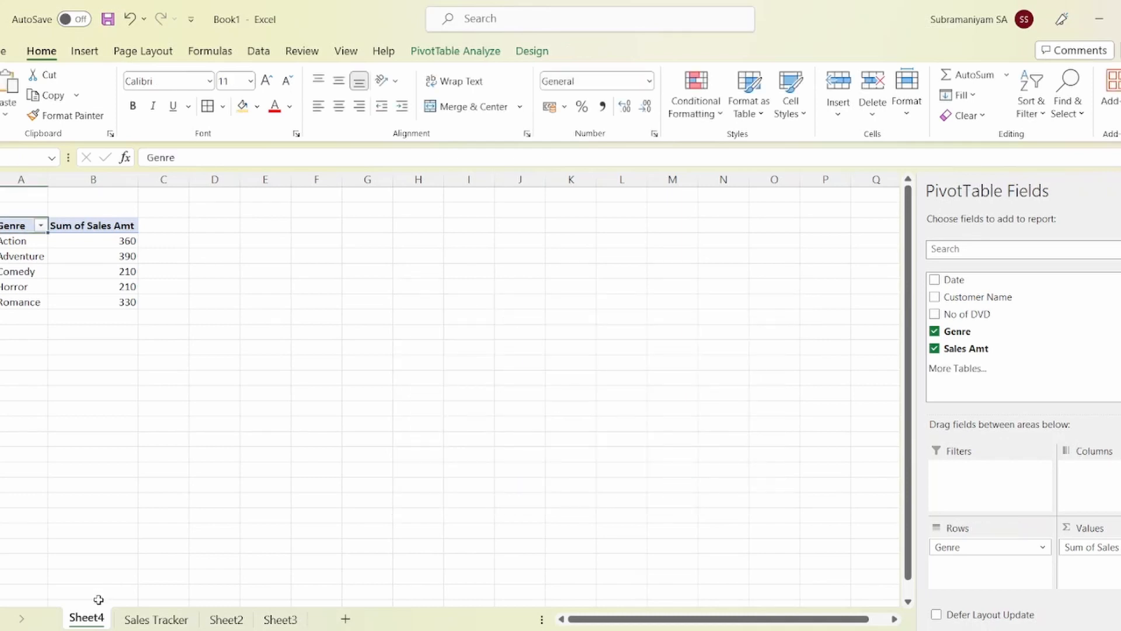
left_click(151, 622)
left_click(850, 373)
key("ctrl+v")
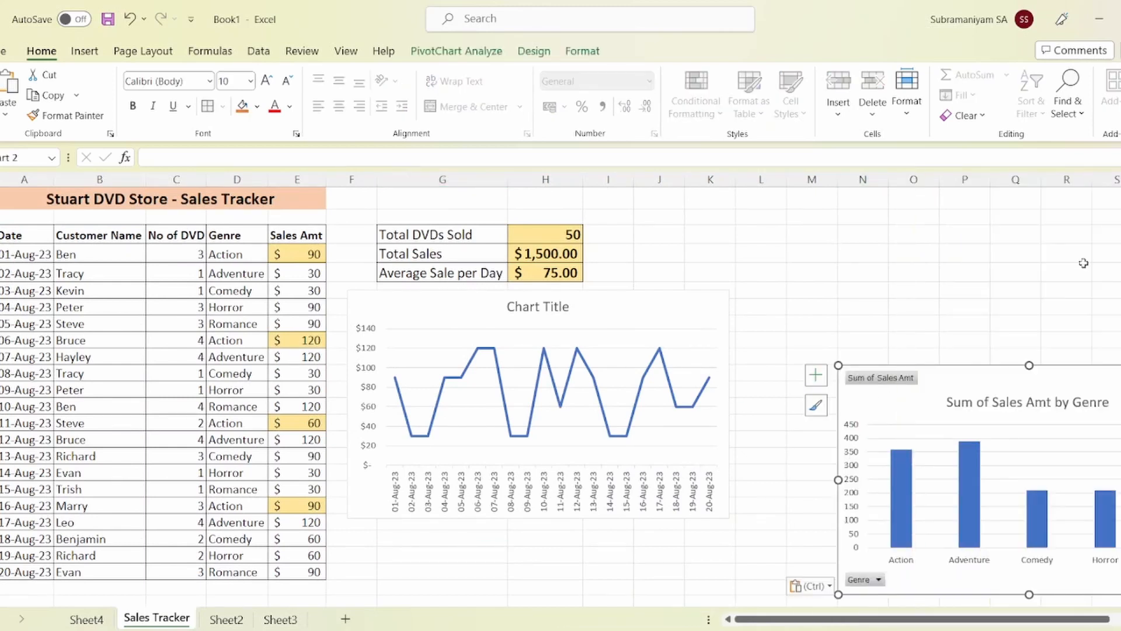
left_click_drag(936, 403, 846, 330)
left_click(886, 552)
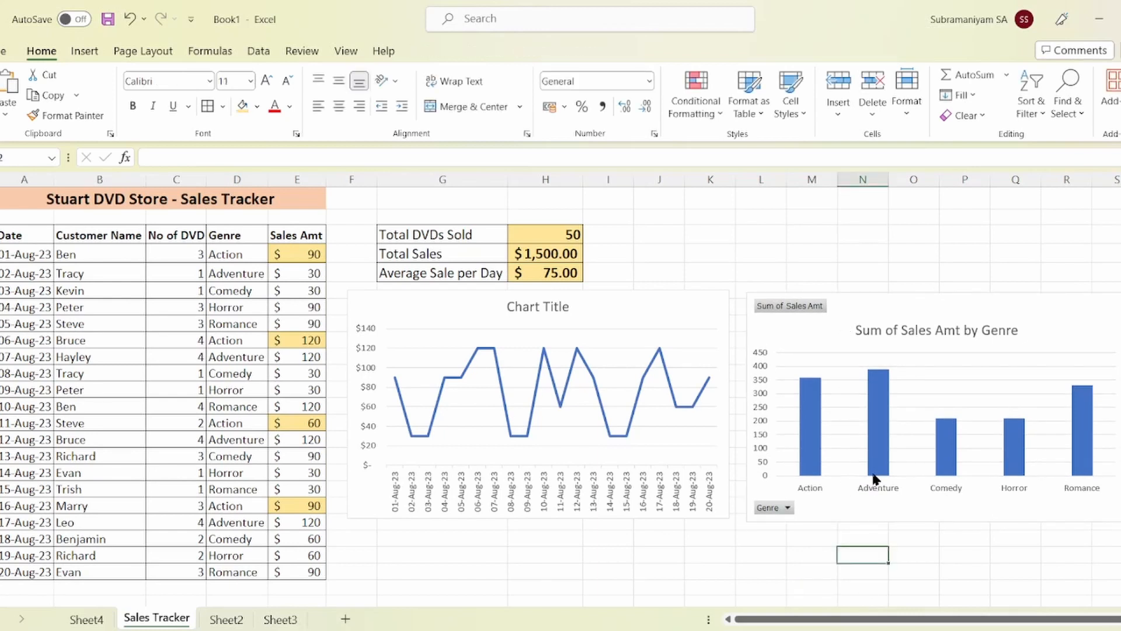
mouse_move(880, 473)
mouse_move(1017, 477)
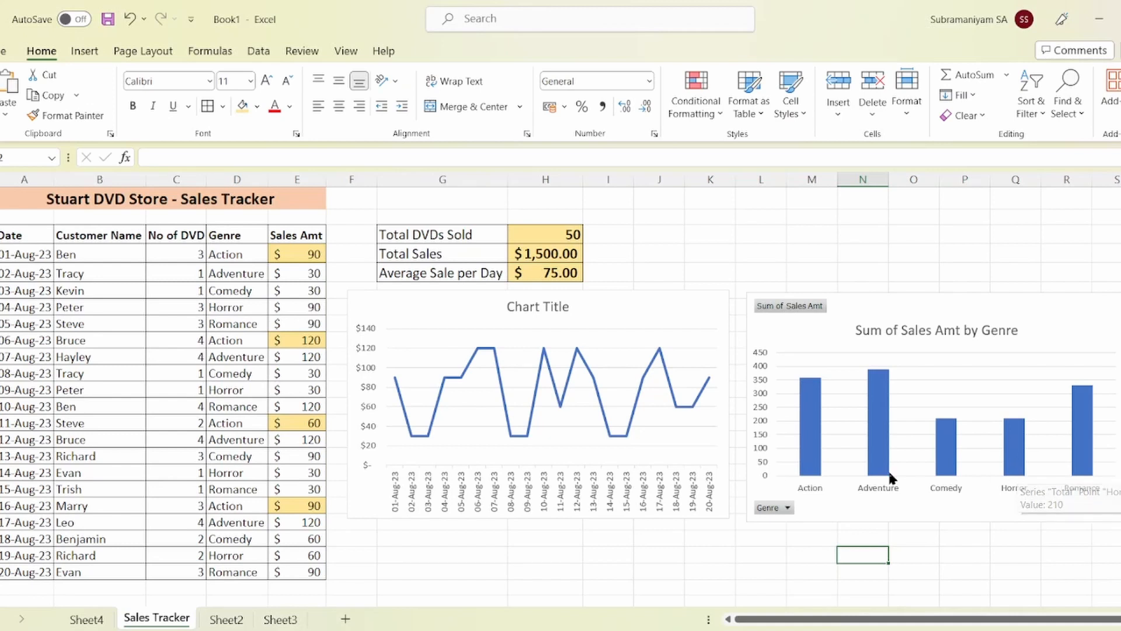
mouse_move(880, 457)
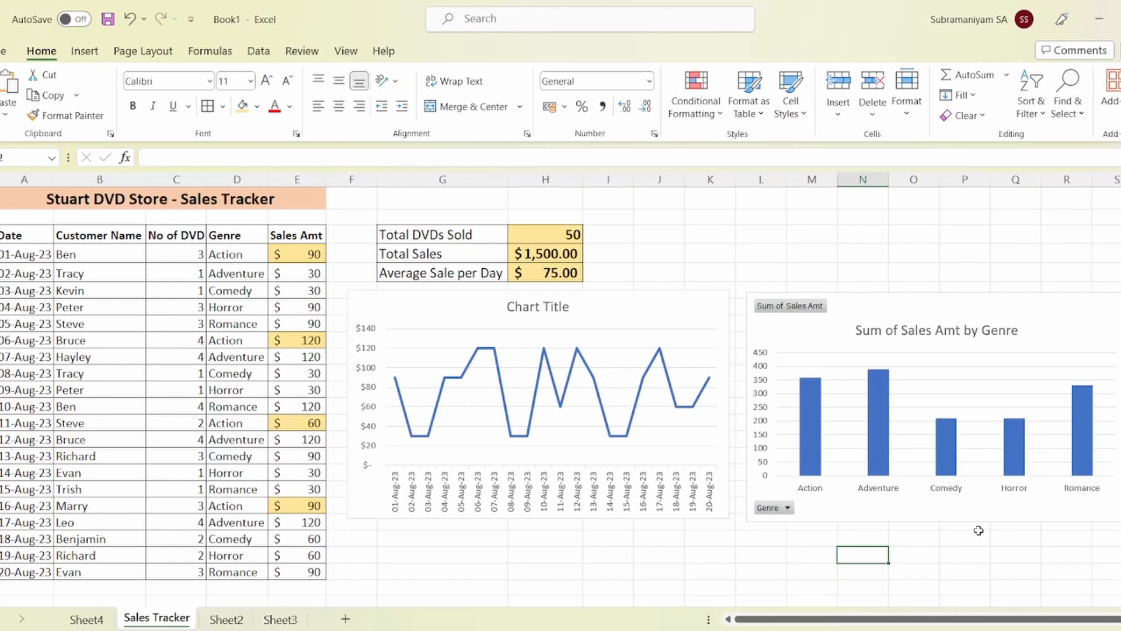
scroll(550, 551, "down", 1)
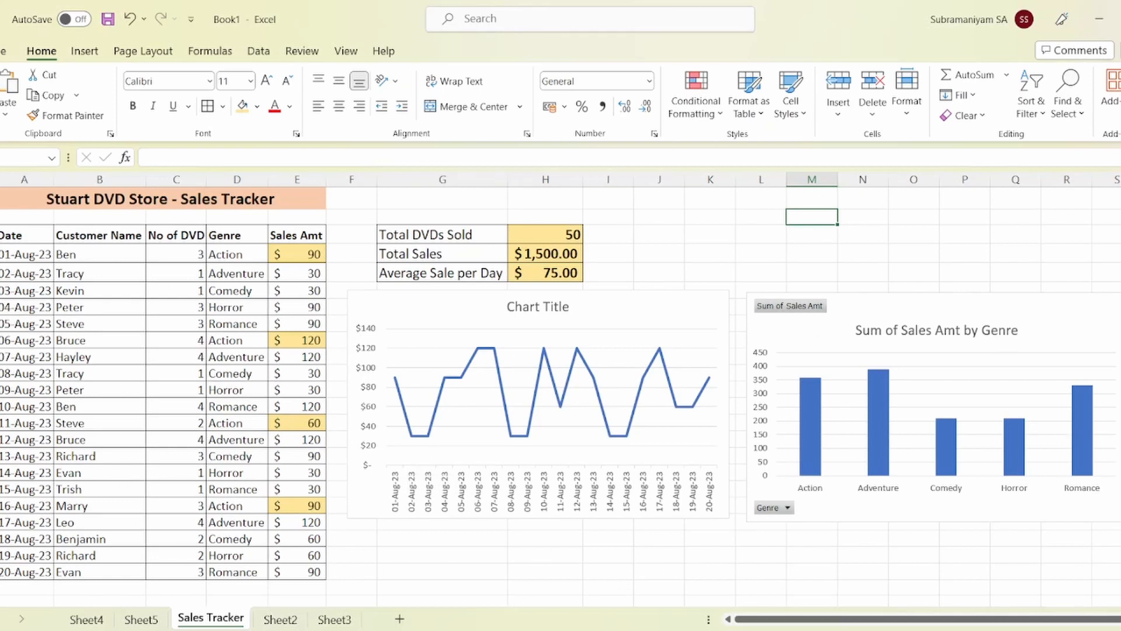
left_click(610, 576)
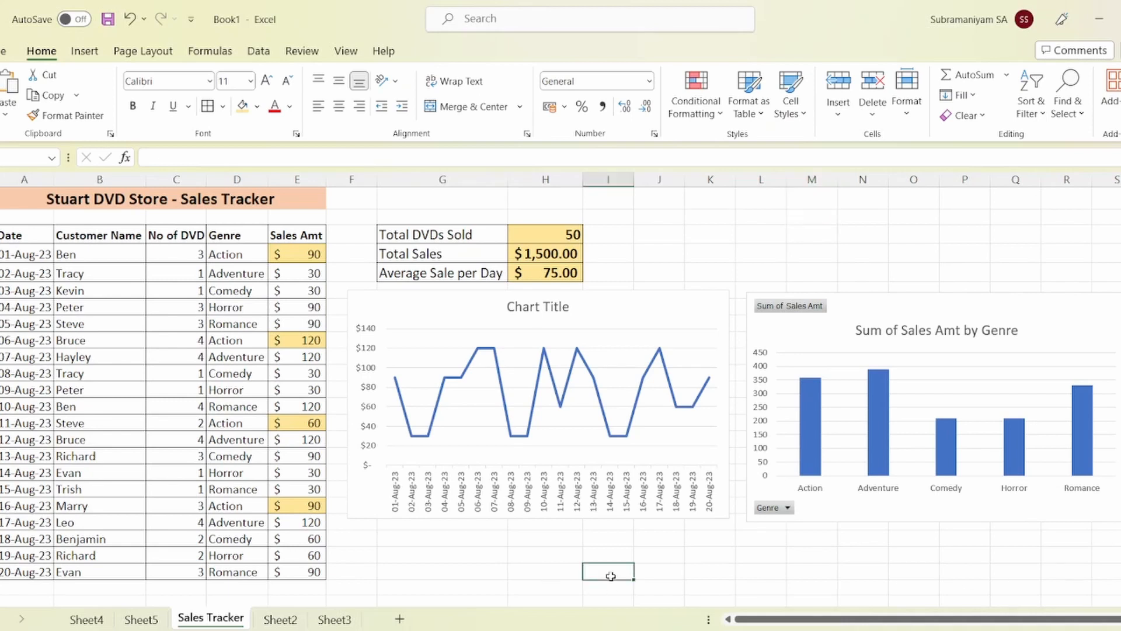